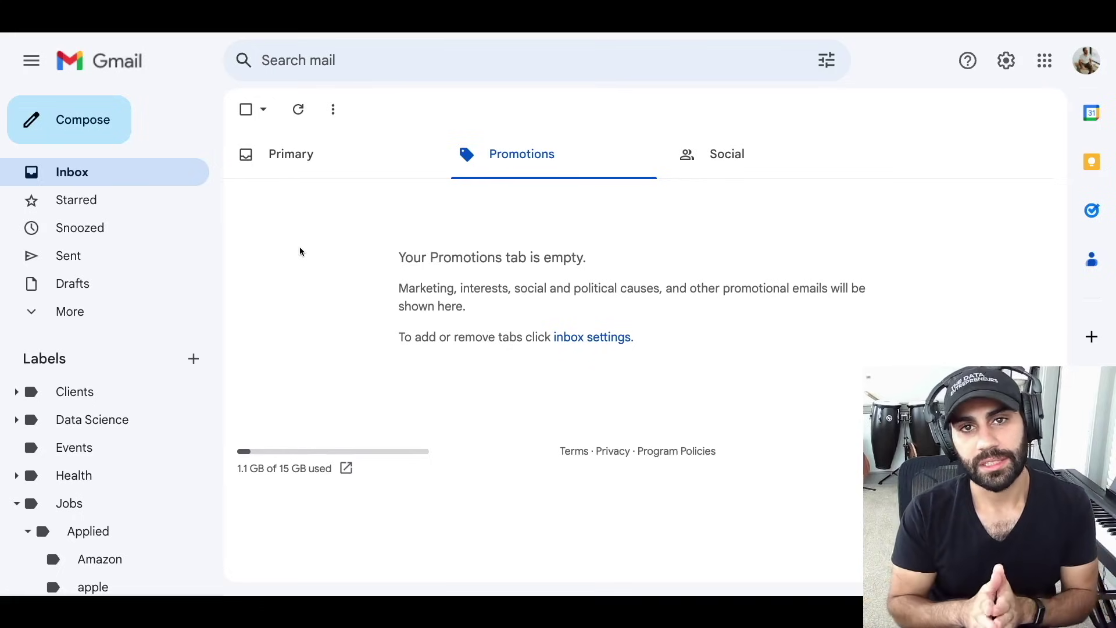
- Start a new email message to view the current default signature, then close the draft
click(82, 121)
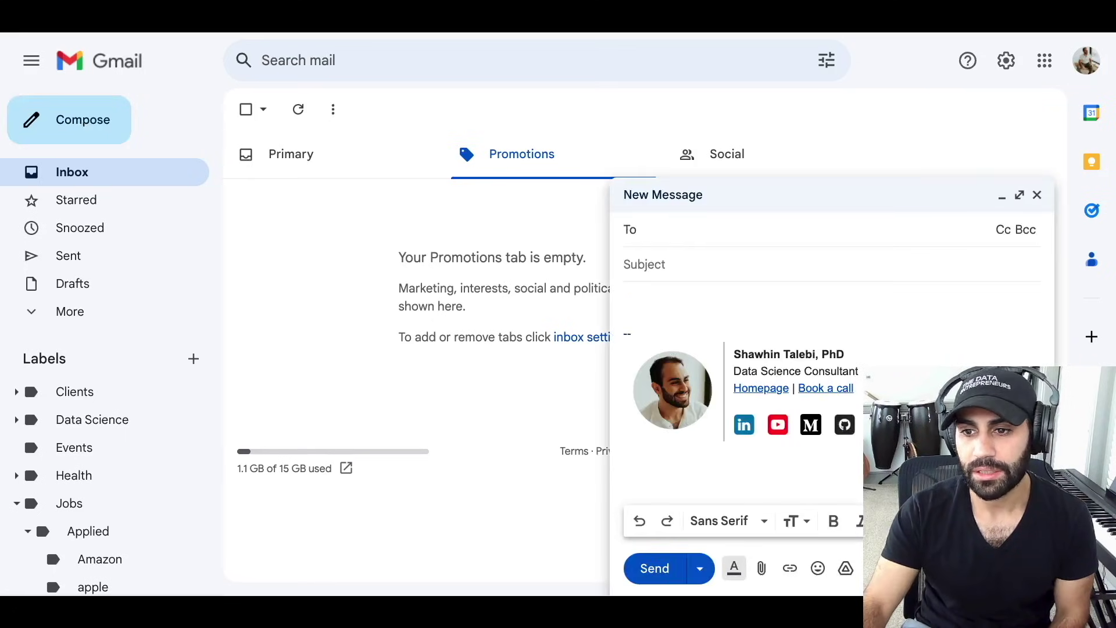
mouse_move(895, 355)
mouse_down()
mouse_move(730, 407)
mouse_move(630, 407)
mouse_up()
click(895, 354)
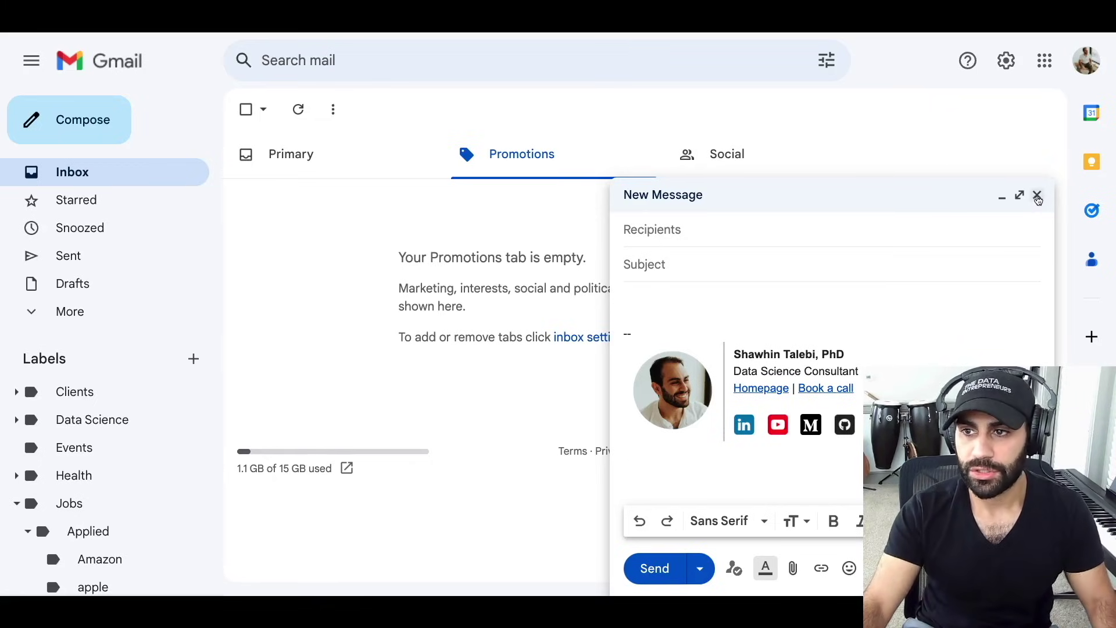
click(1037, 194)
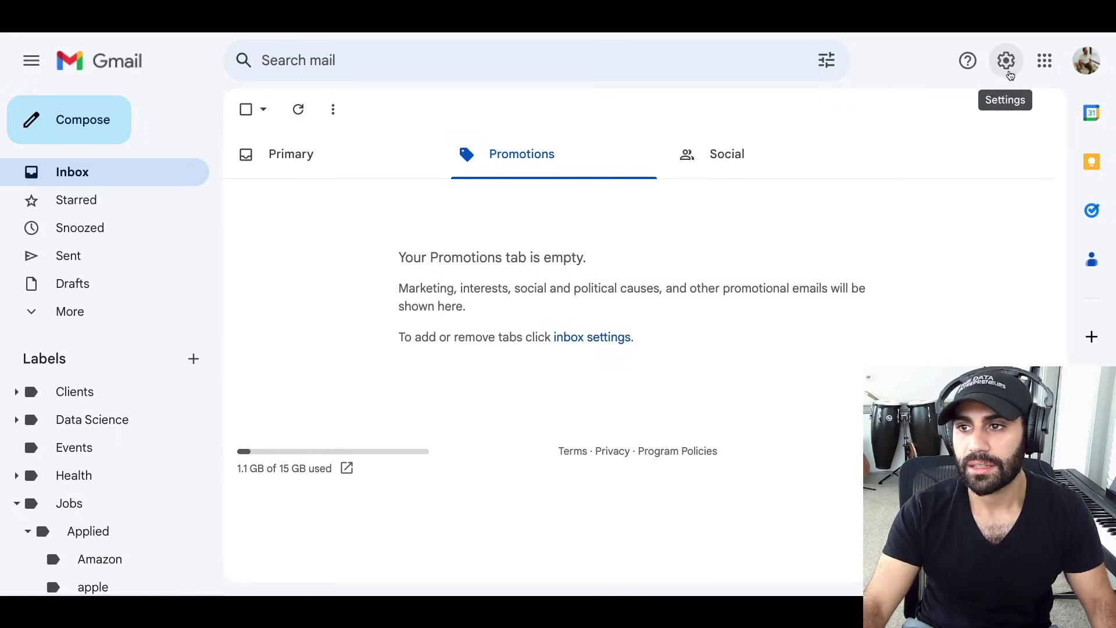
- Open the full Gmail settings and go to the Signature section of the general settings
click(1007, 60)
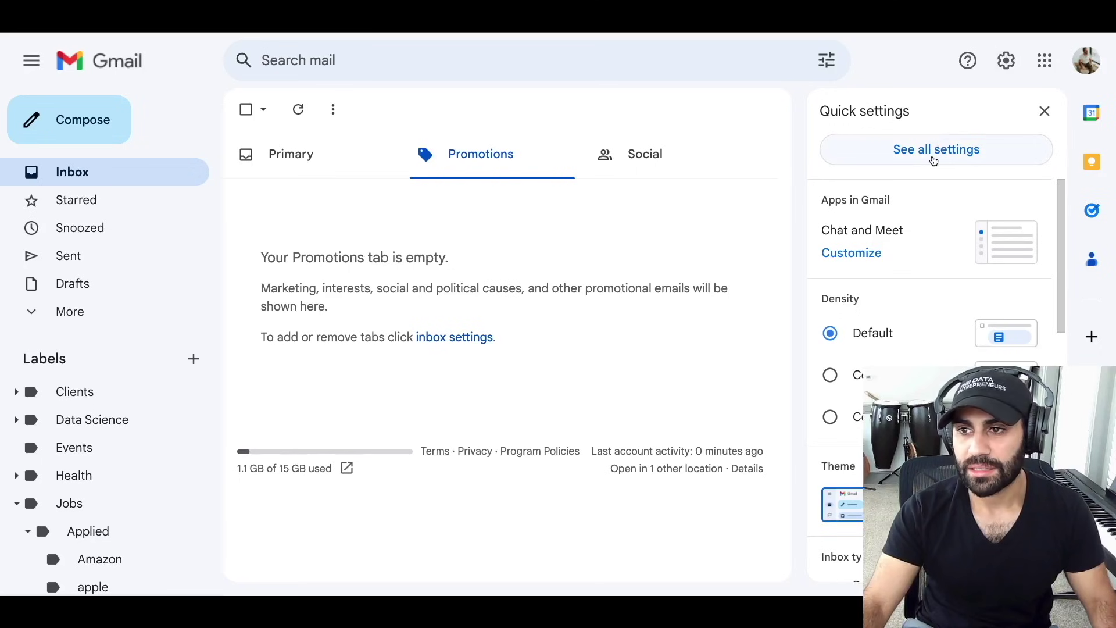
click(934, 150)
scroll(756, 283, down, 15)
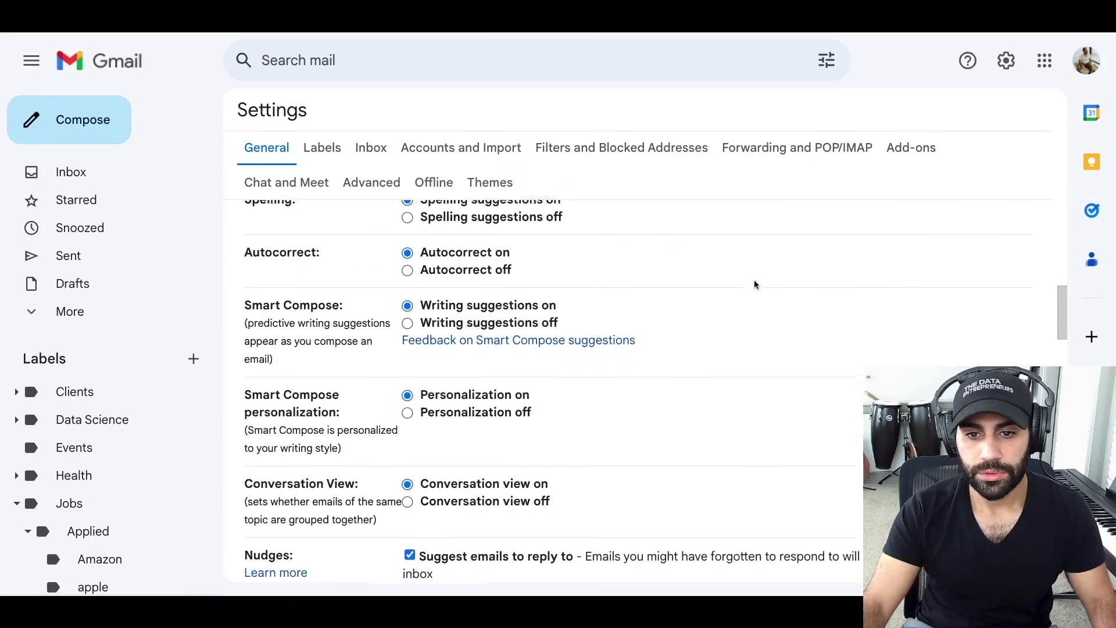
scroll(755, 284, down, 12)
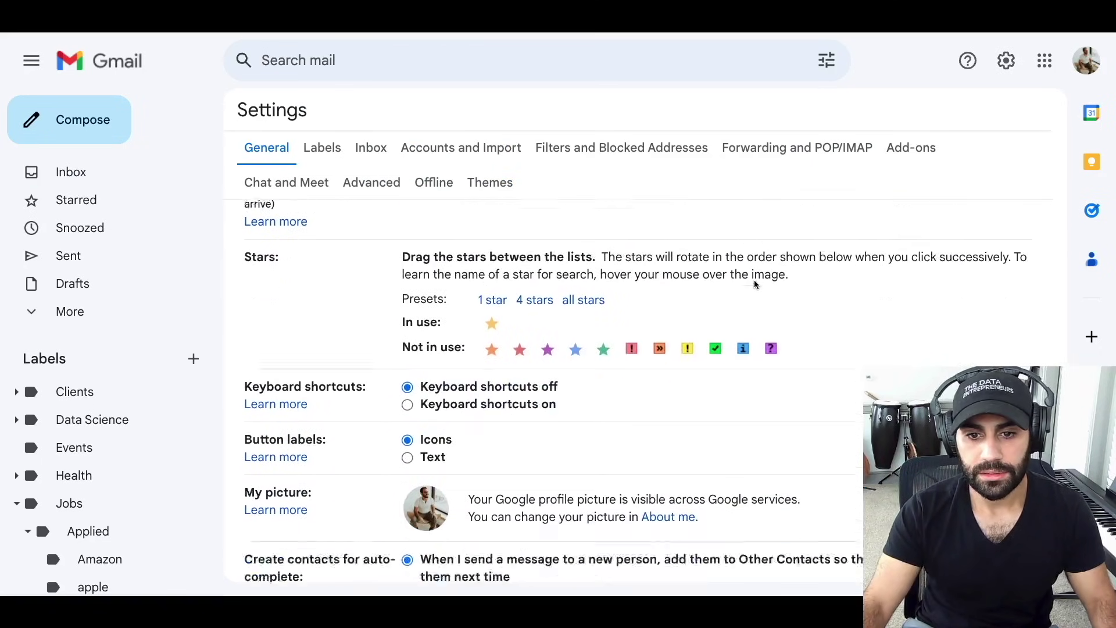
scroll(242, 498, down, 2)
scroll(281, 398, down, 2)
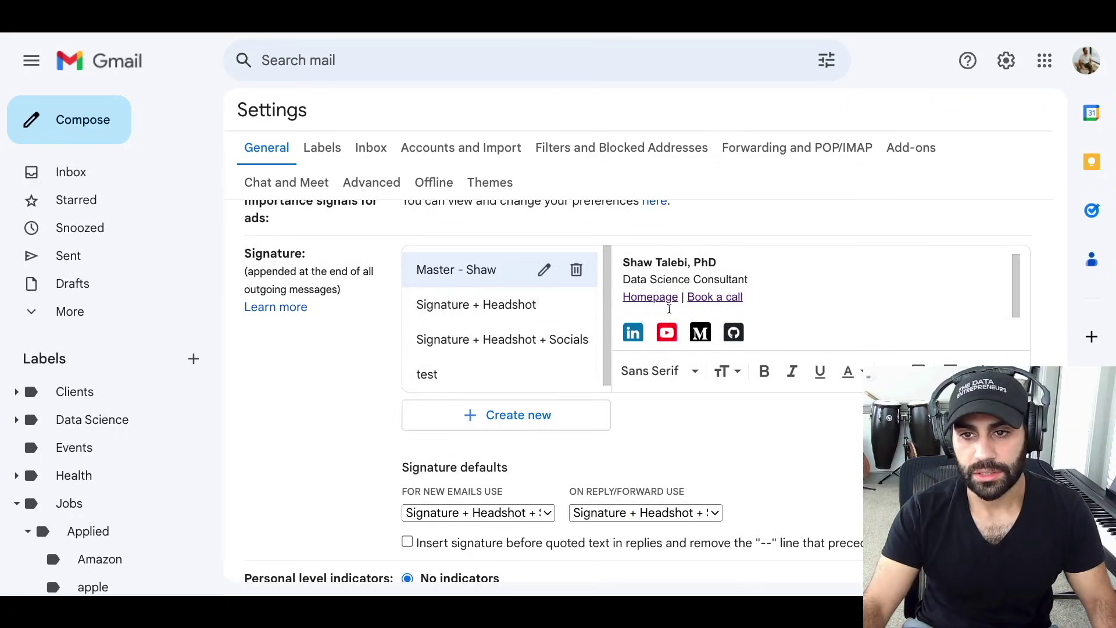
- Preview the saved signatures, including "Signature + Headshot" and "Signature + Headshot + Socials"
scroll(671, 308, down, 1)
scroll(671, 309, up, 1)
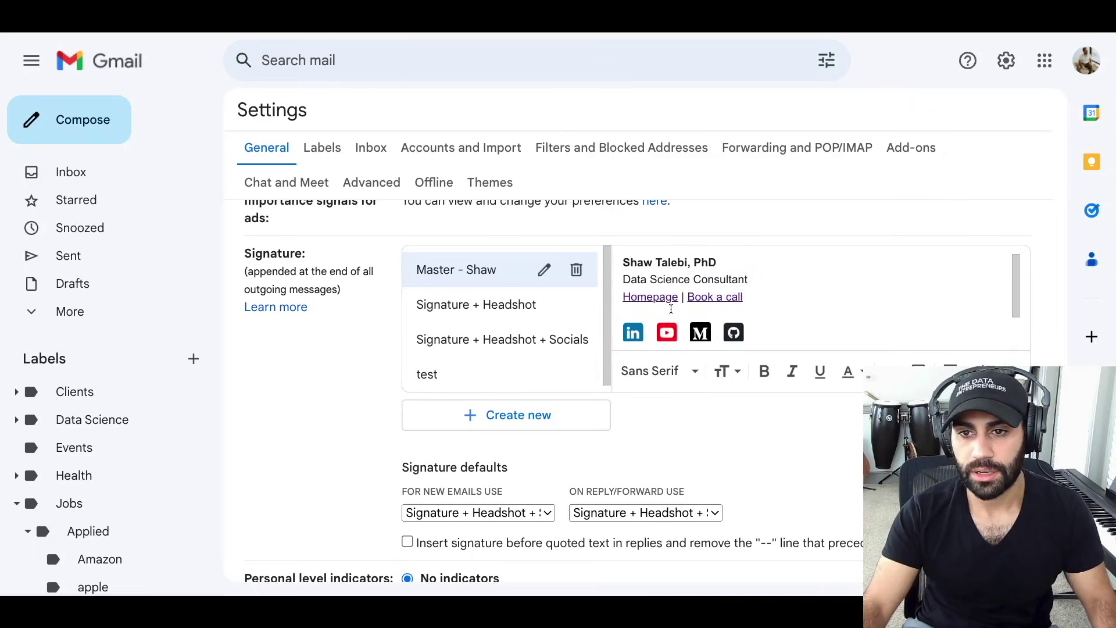
scroll(657, 313, down, 1)
scroll(657, 313, up, 1)
click(500, 308)
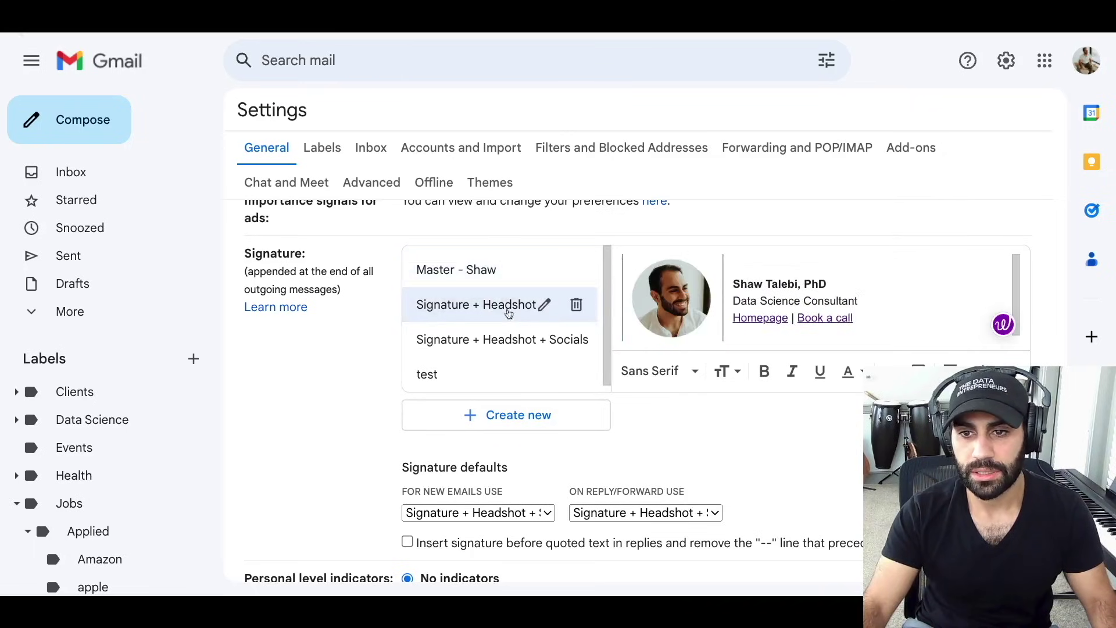
click(494, 340)
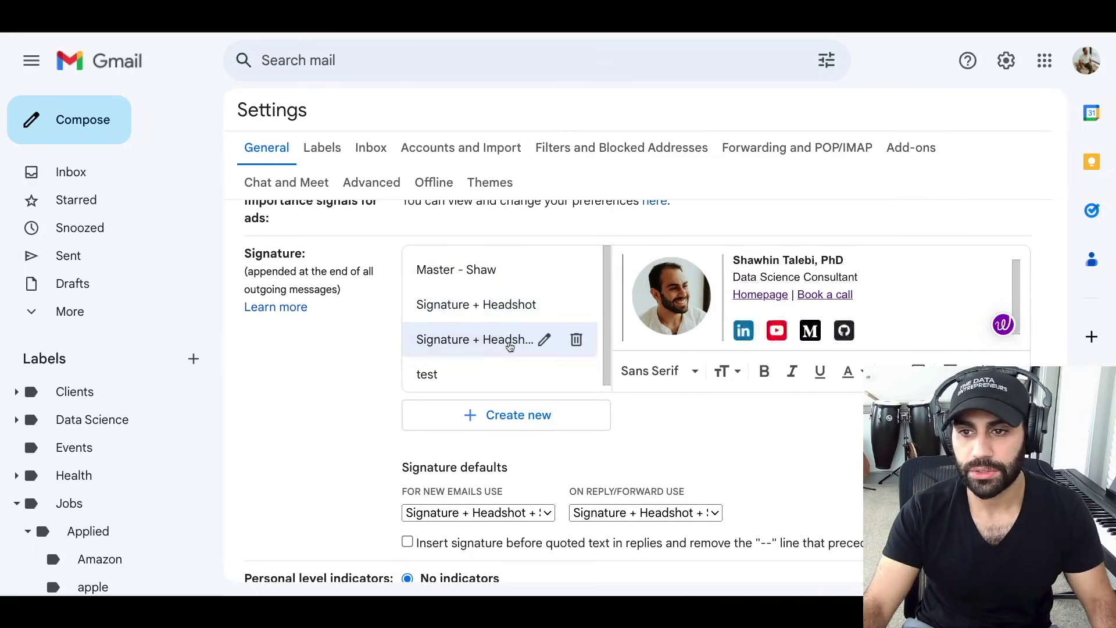
- Delete the saved signature named "test" and confirm the deletion
click(419, 375)
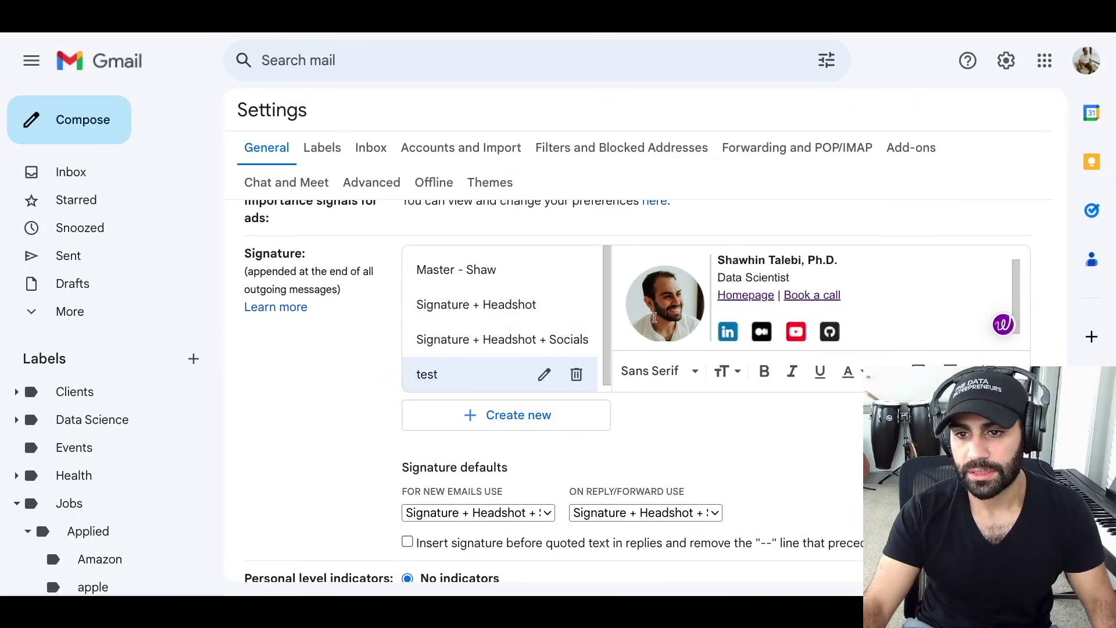
click(579, 375)
click(670, 362)
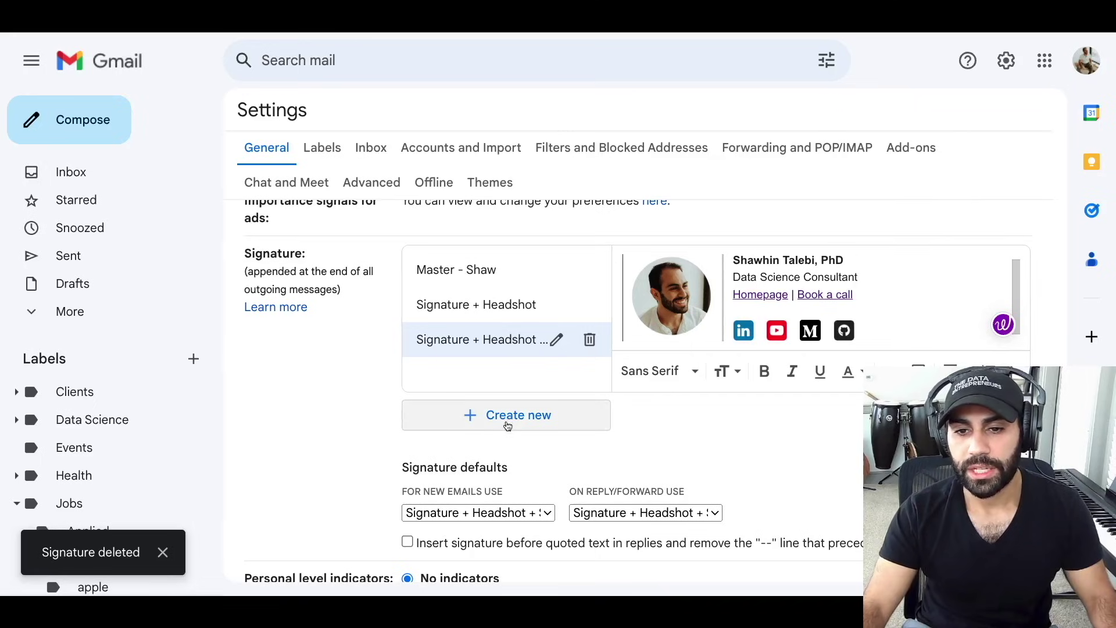
- Create a new signature named "Example Sig"
click(478, 425)
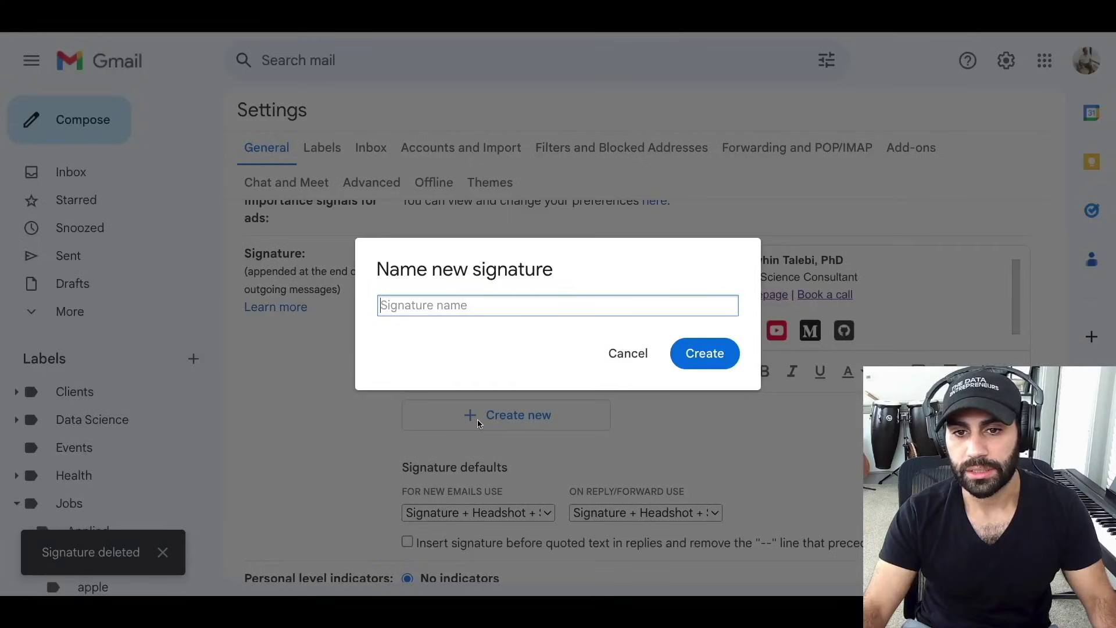
text(Example Sign)
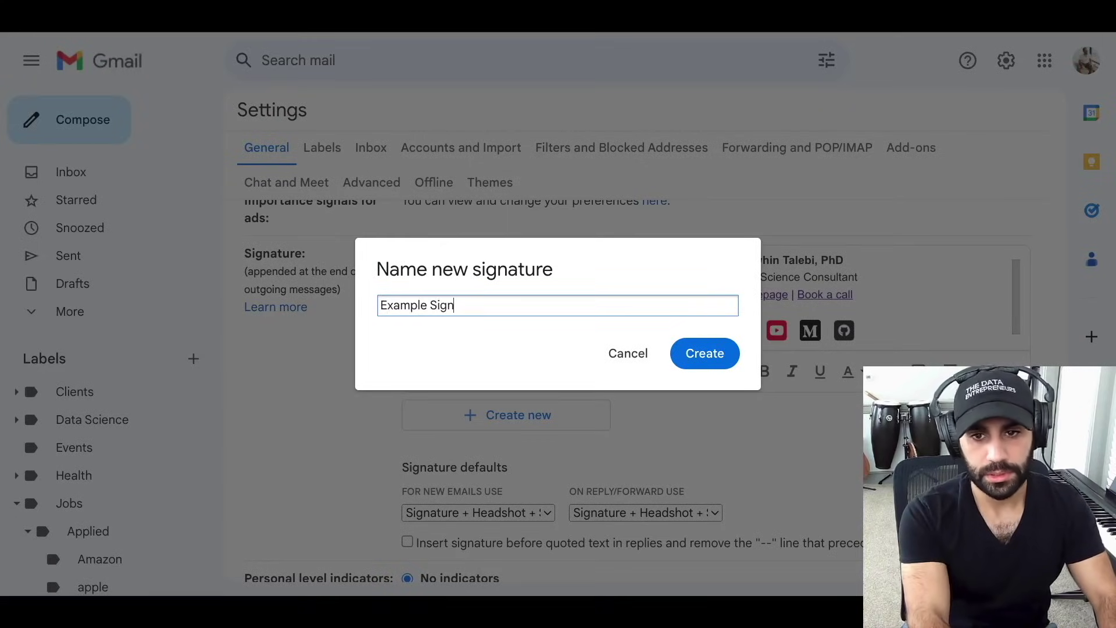
key(BackSpace)
key(Return)
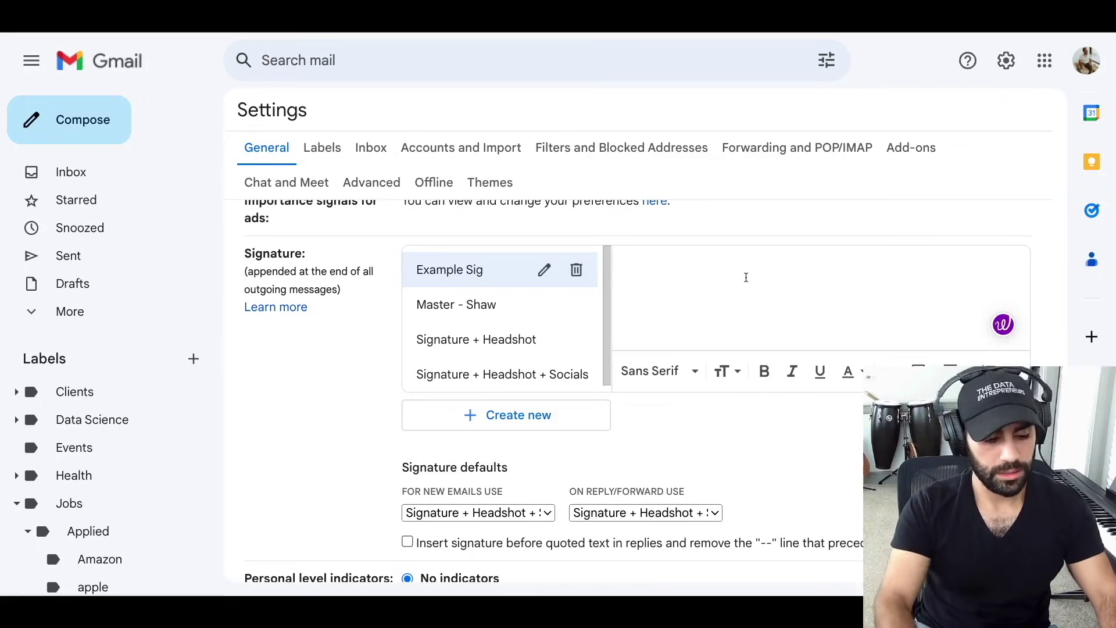
- Enter the sender's full name in the Example Sig signature and make it bold
text(Shawhin Talebi)
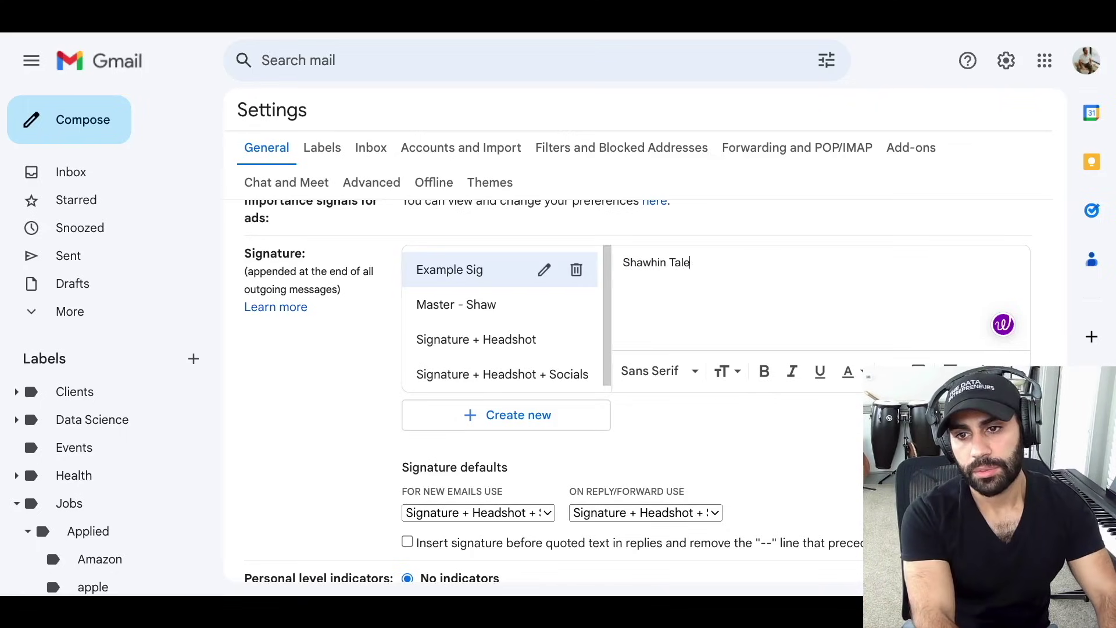
key(ctrl+a)
key(ctrl+b)
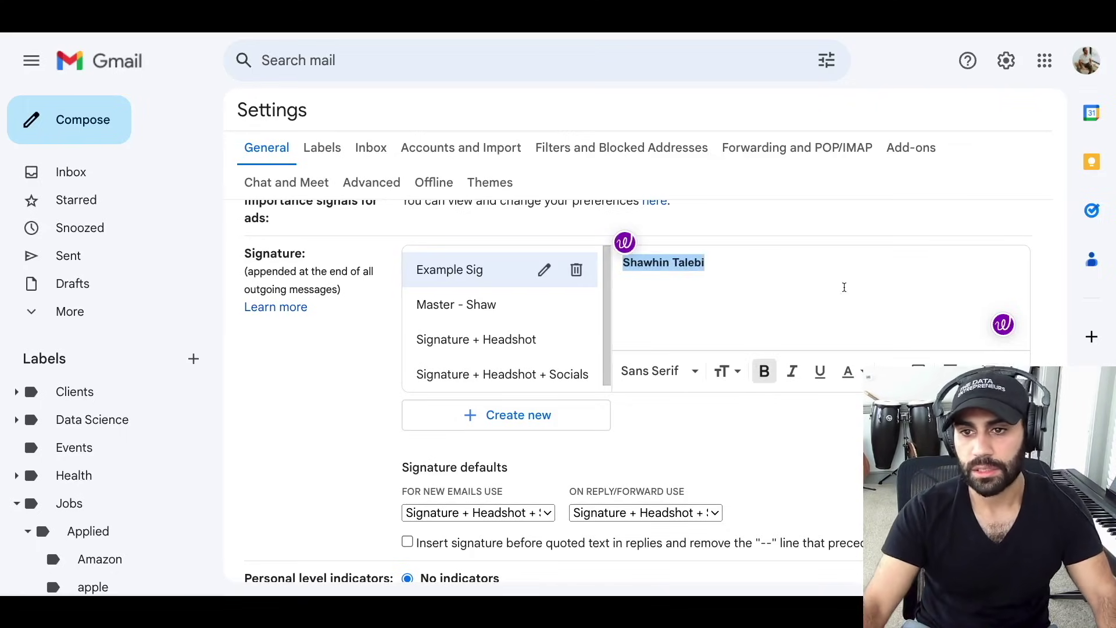
- Add the text "Homepage" below the name and open the link editor for it, closing it without a URL
click(836, 301)
text(Homepage)
key(shift+Home)
key(ctrl+k)
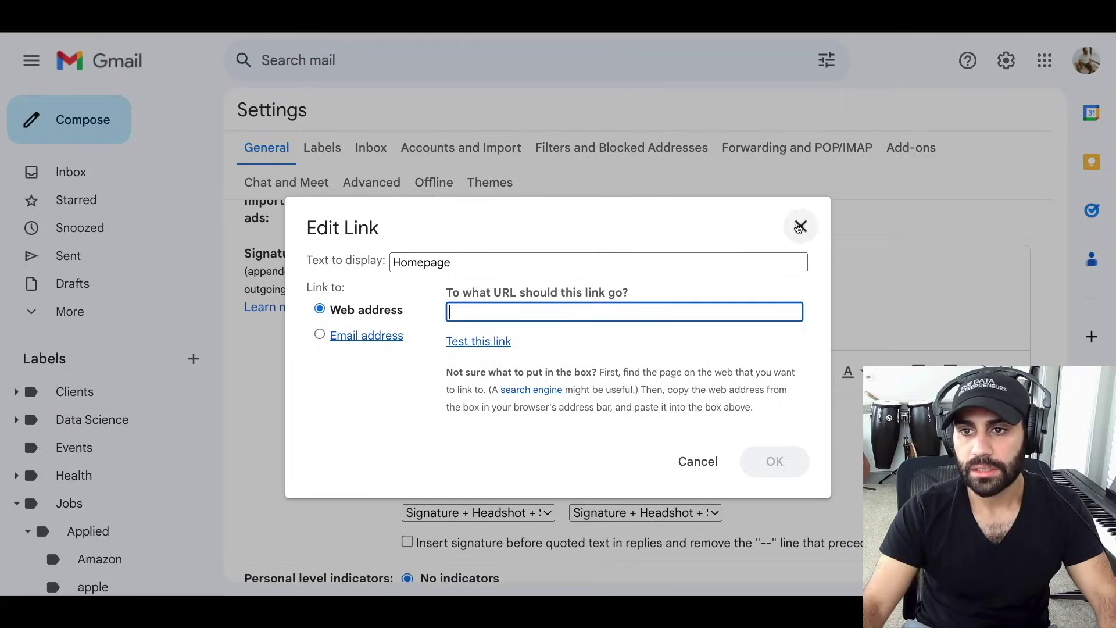
click(801, 226)
- Upload the LinkedIn icon image below the Homepage text and open the link editor for it, closing it without a URL
click(918, 372)
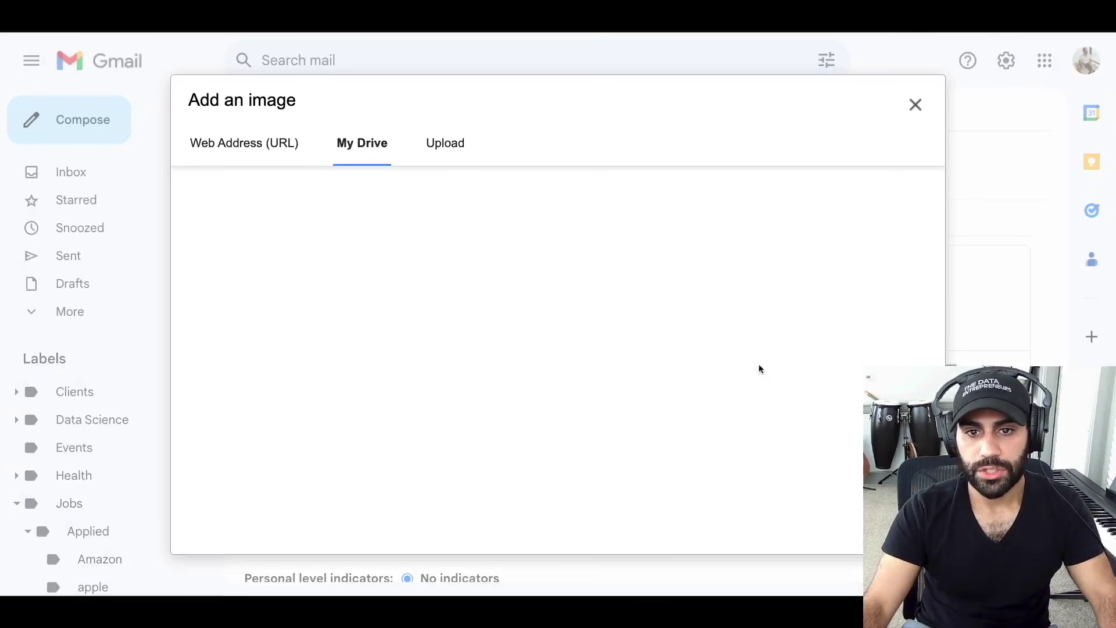
click(443, 143)
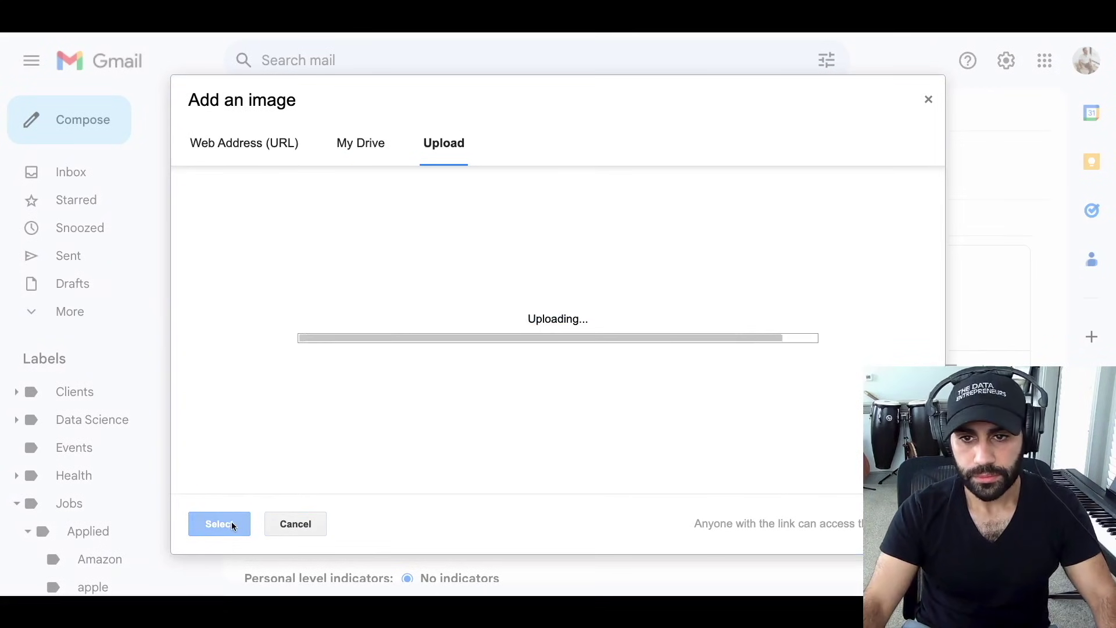
key(ctrl+k)
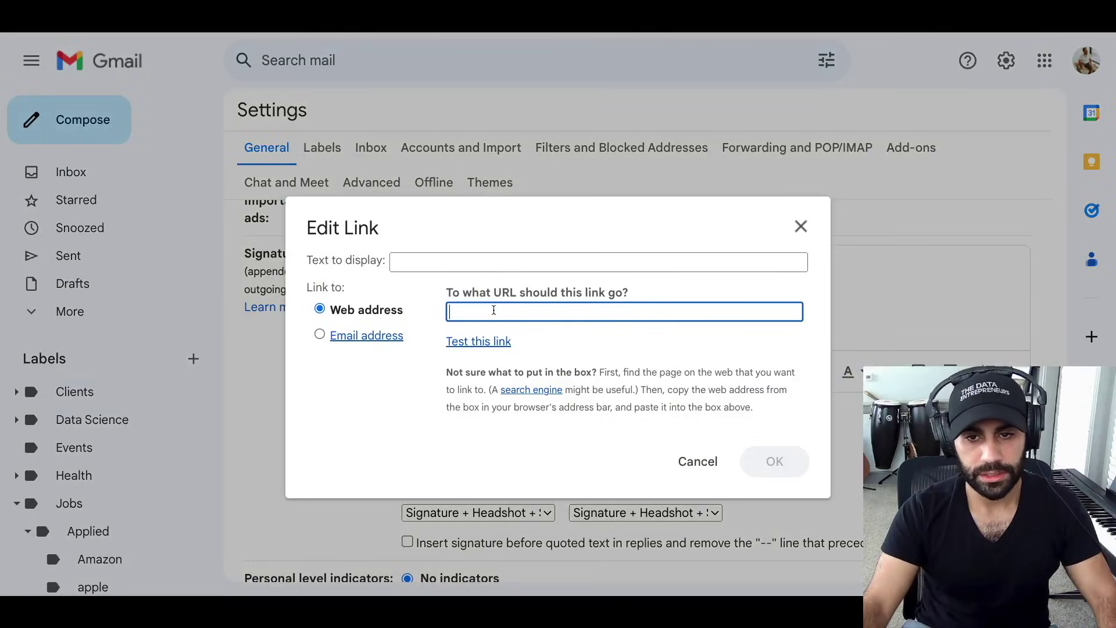
click(801, 226)
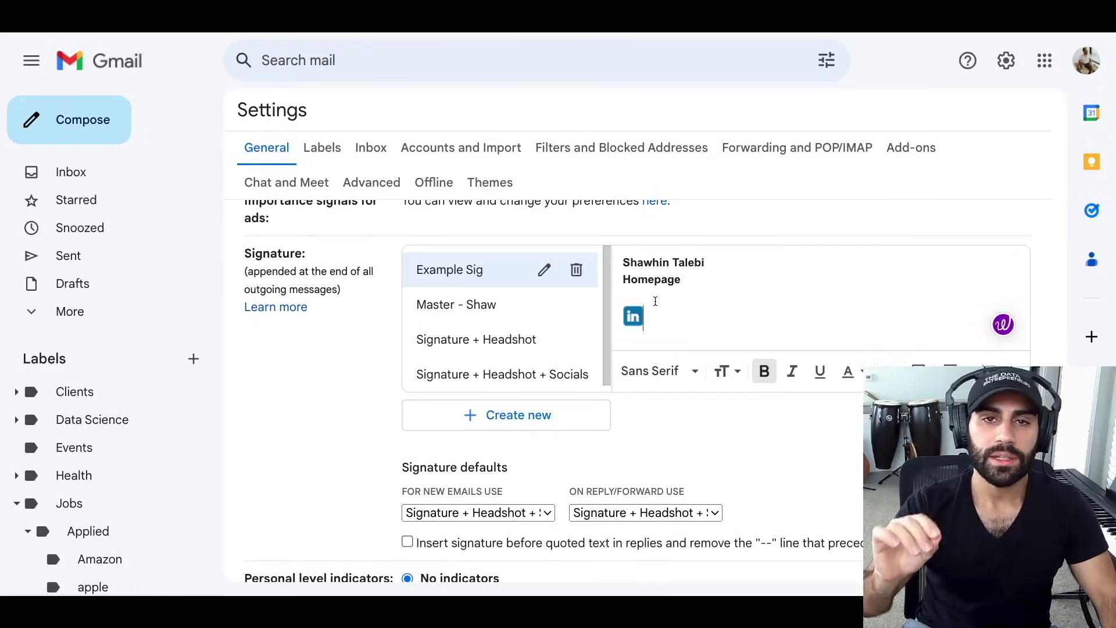
- View the default signature in a new message, close that message, and clear the content of the Example Sig signature
key(ctrl+a)
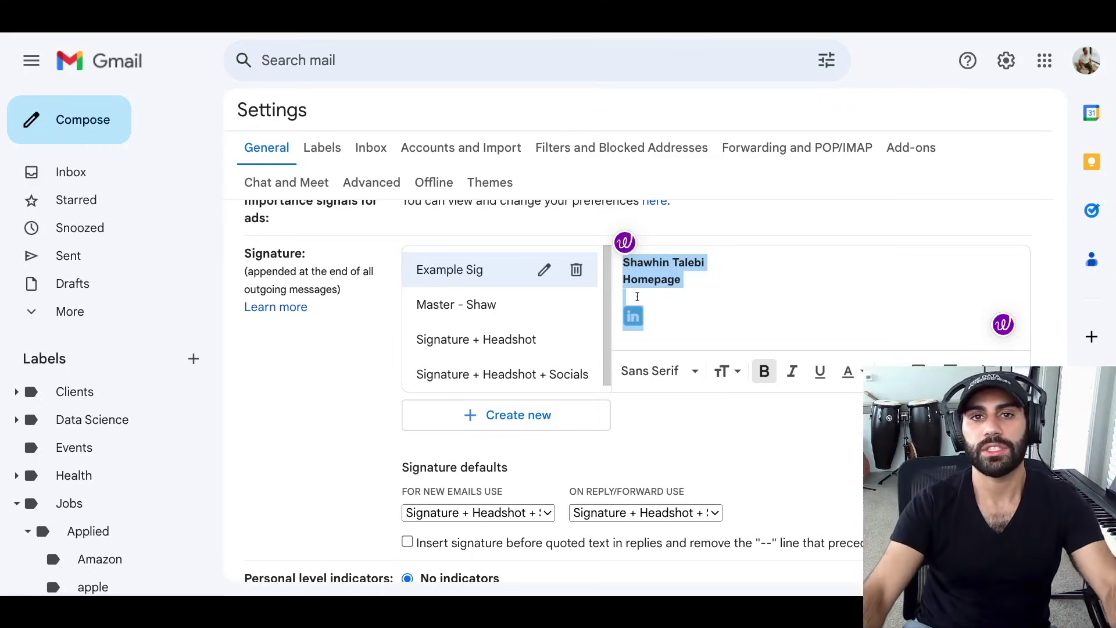
click(70, 120)
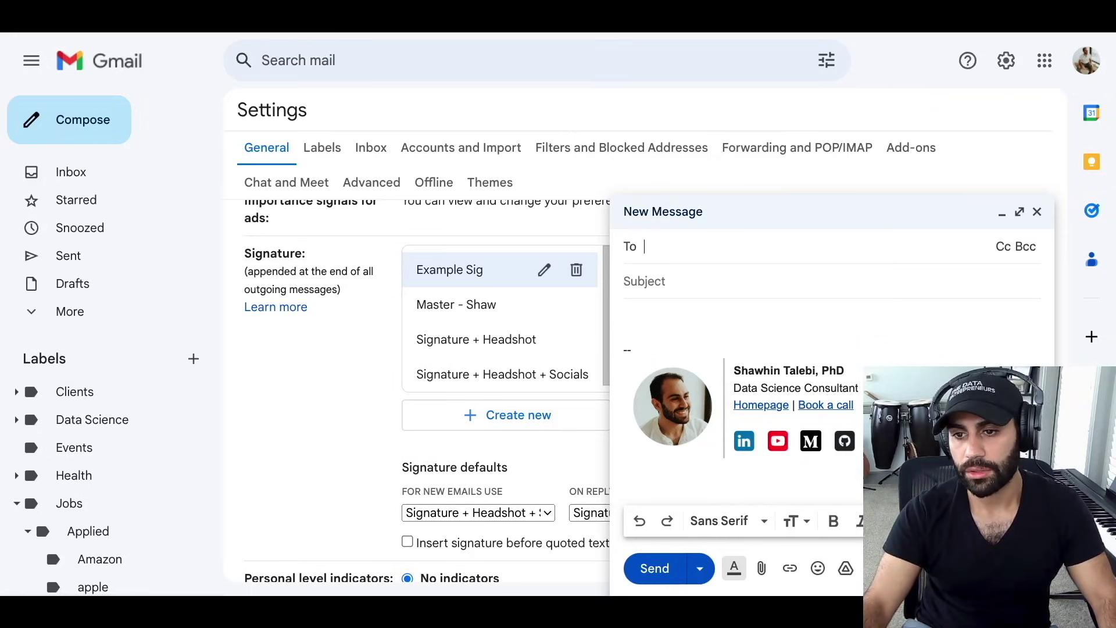
click(1037, 211)
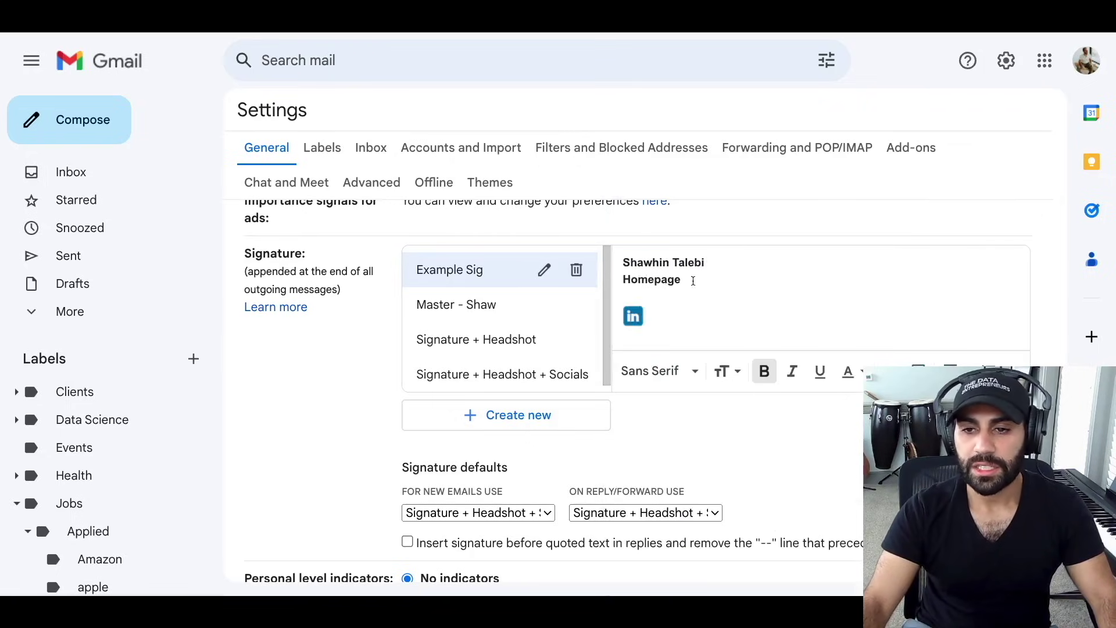
key(ctrl+a)
key(BackSpace)
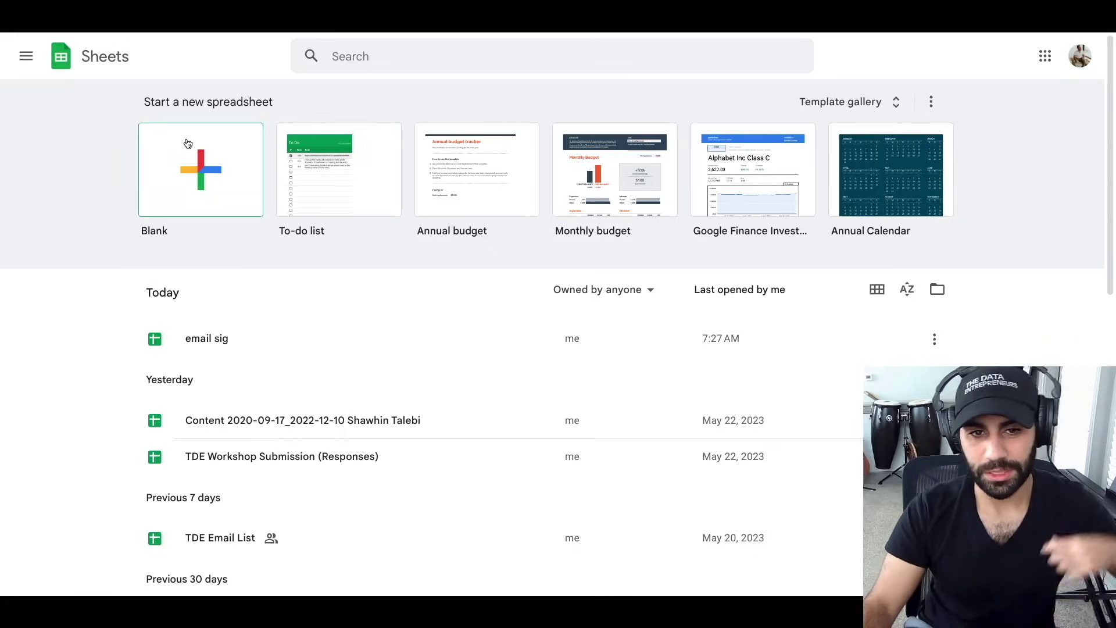
- In a new blank Google Sheets spreadsheet, make row 2 taller and insert the headshot image file in cell B2
click(196, 186)
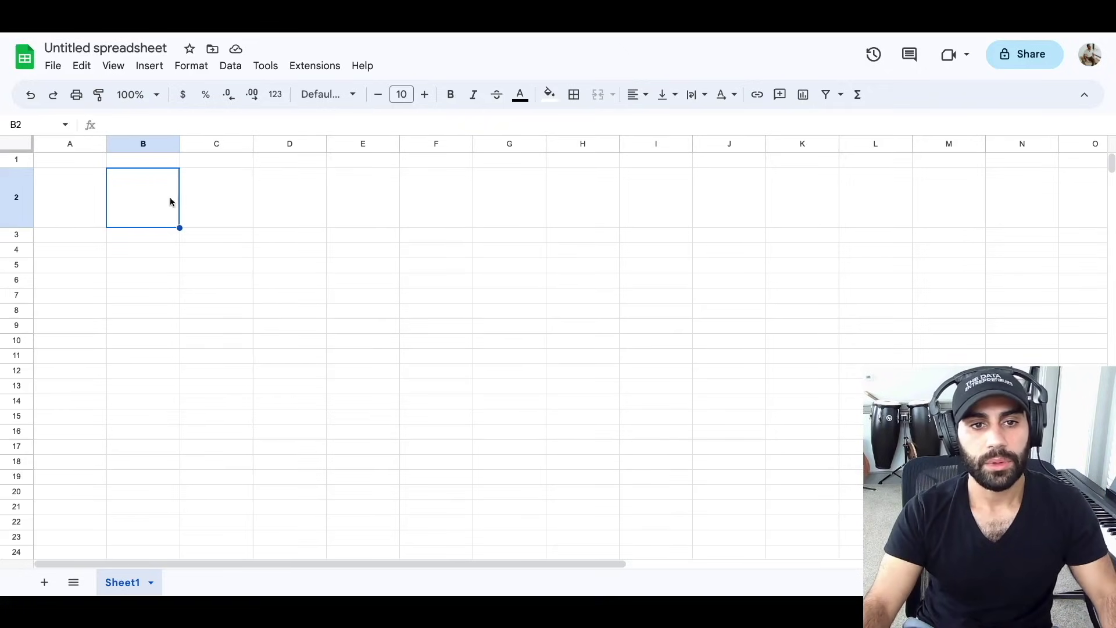
click(150, 67)
mouse_move(241, 250)
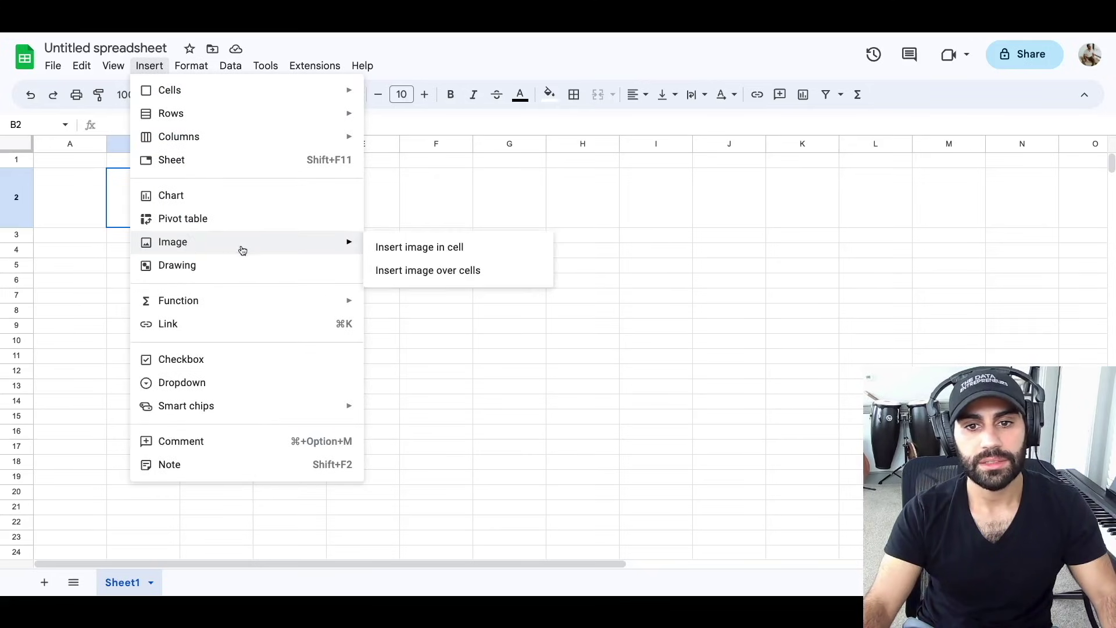
click(414, 251)
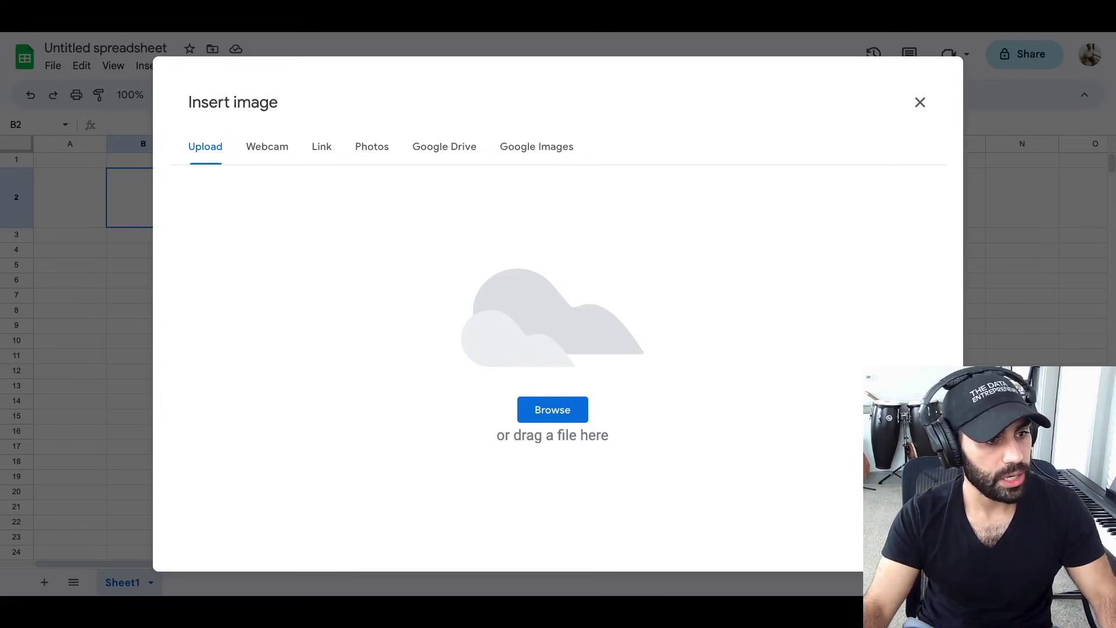
drag(153, 326, 392, 334)
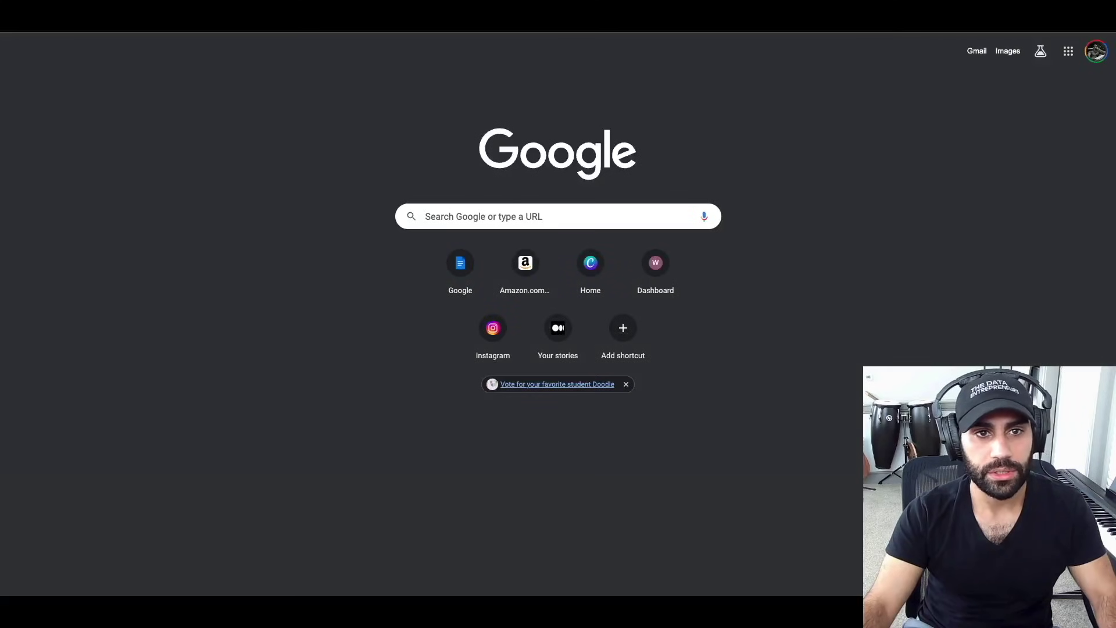
- Search Google for "gmail signature size" and highlight the recommended signature dimensions in the top result
text(gmail signature size)
key(Return)
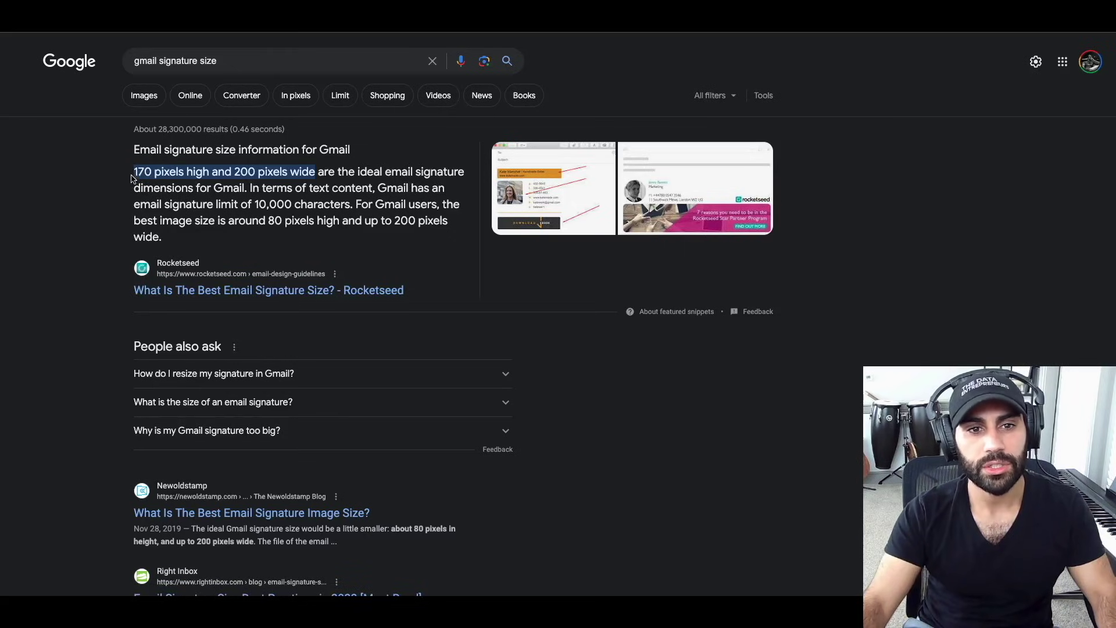
drag(135, 172, 314, 173)
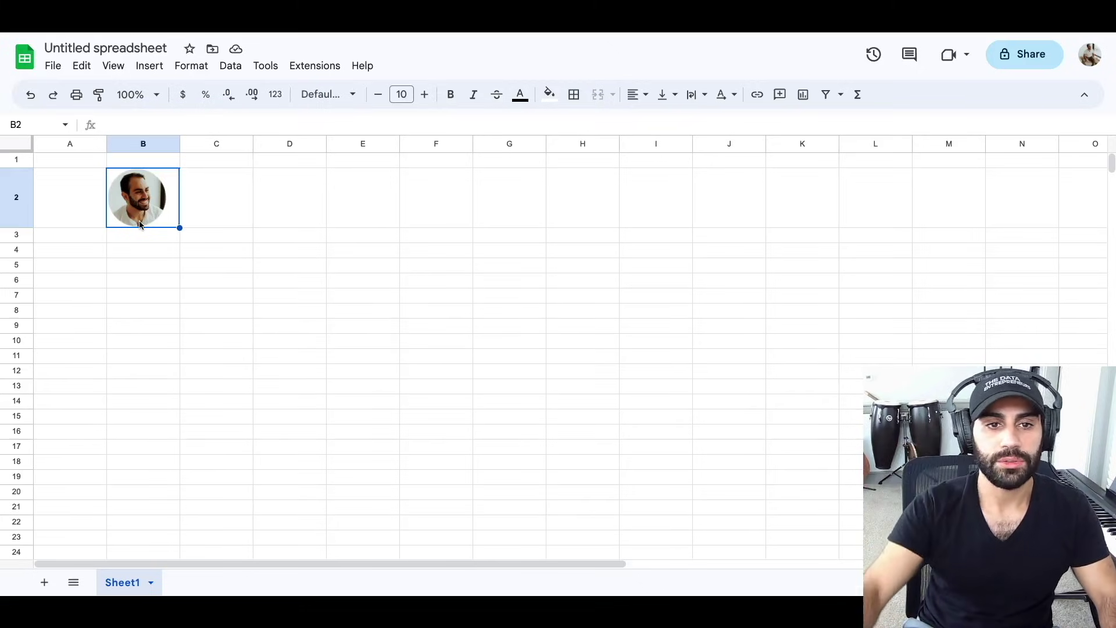
- Adjust column B's width to leave a small margin around the headshot and center the image horizontally in cell B2
drag(180, 144, 169, 144)
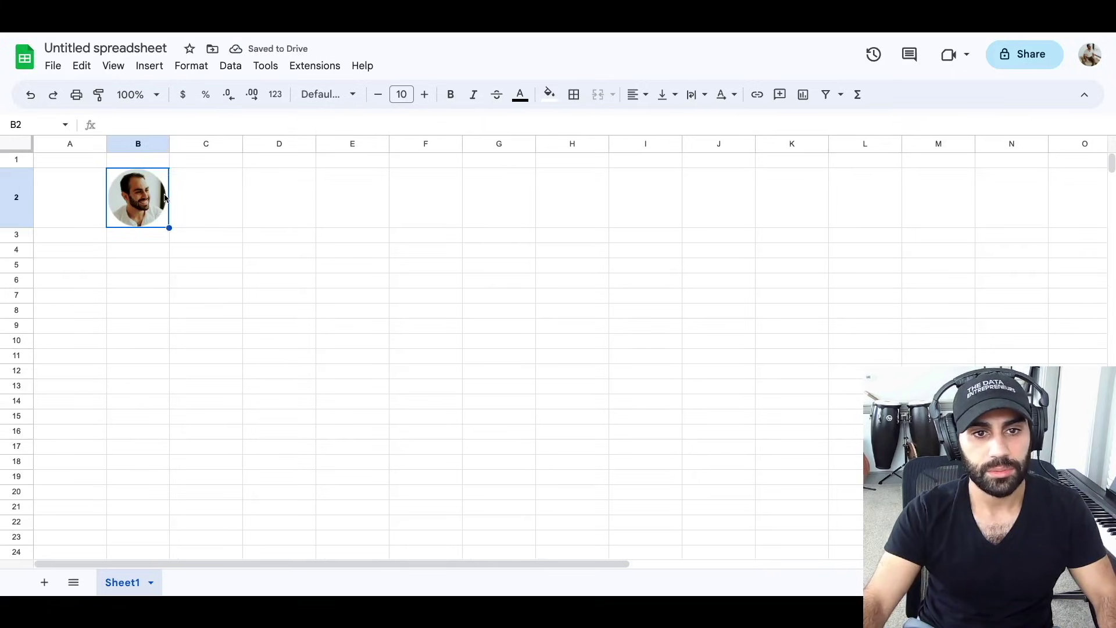
drag(172, 142, 183, 140)
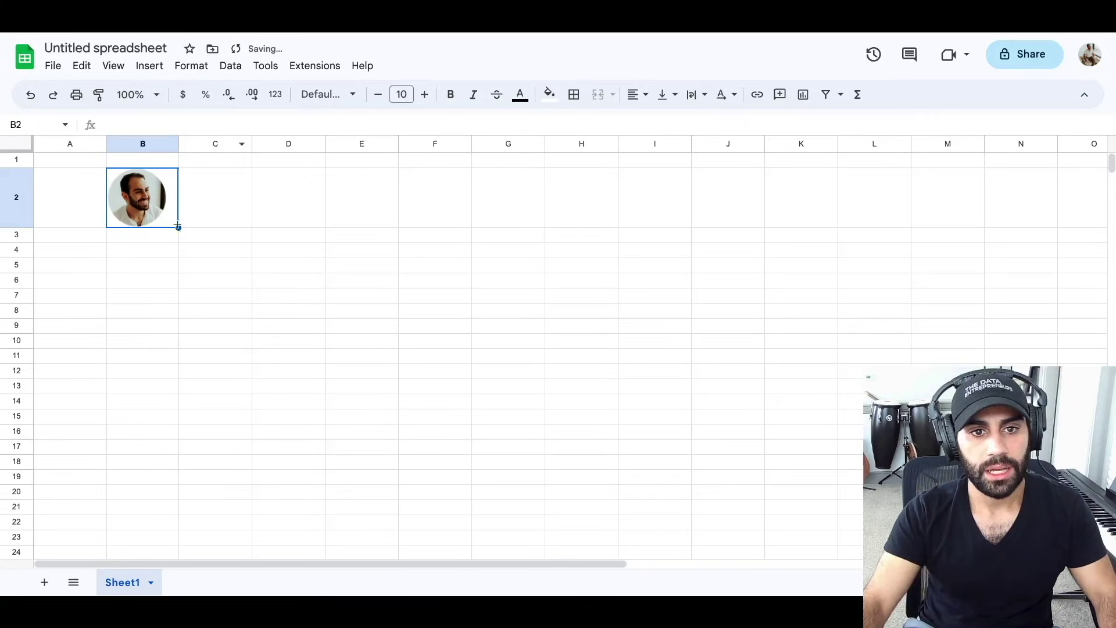
click(635, 96)
click(661, 119)
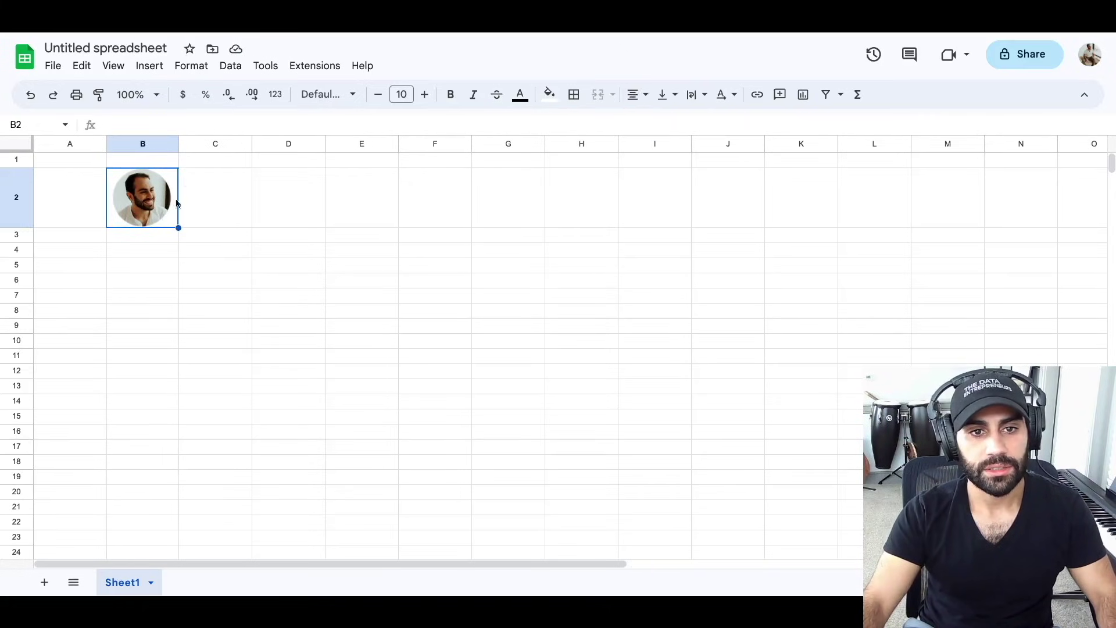
- Narrow column B slightly around the headshot and enter the placeholder text "test" in cell C2
drag(178, 143, 173, 145)
click(203, 205)
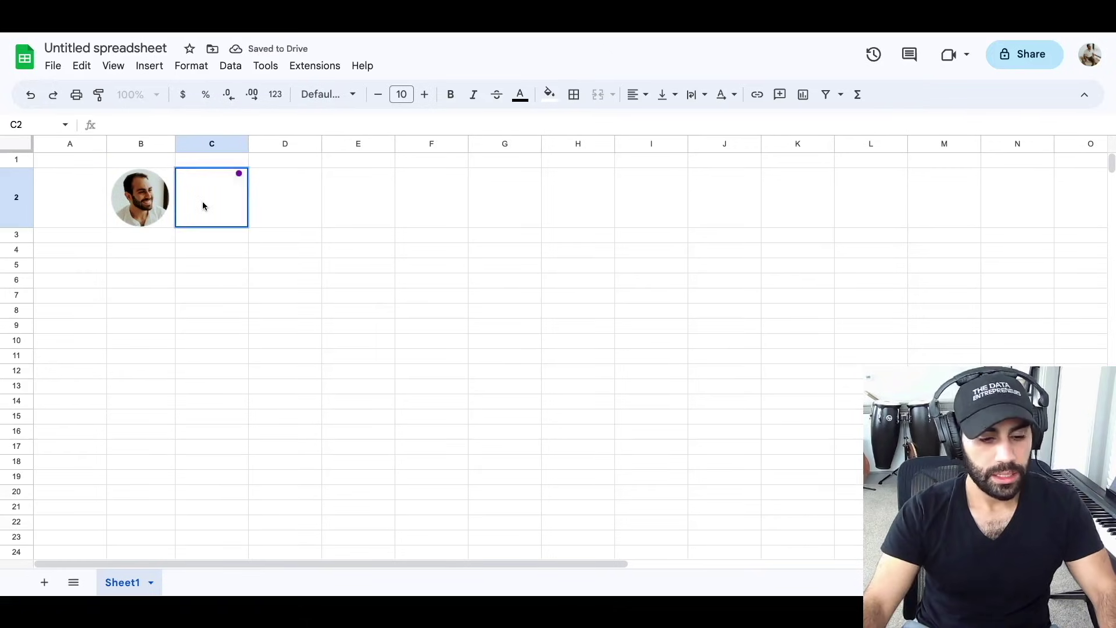
text(test)
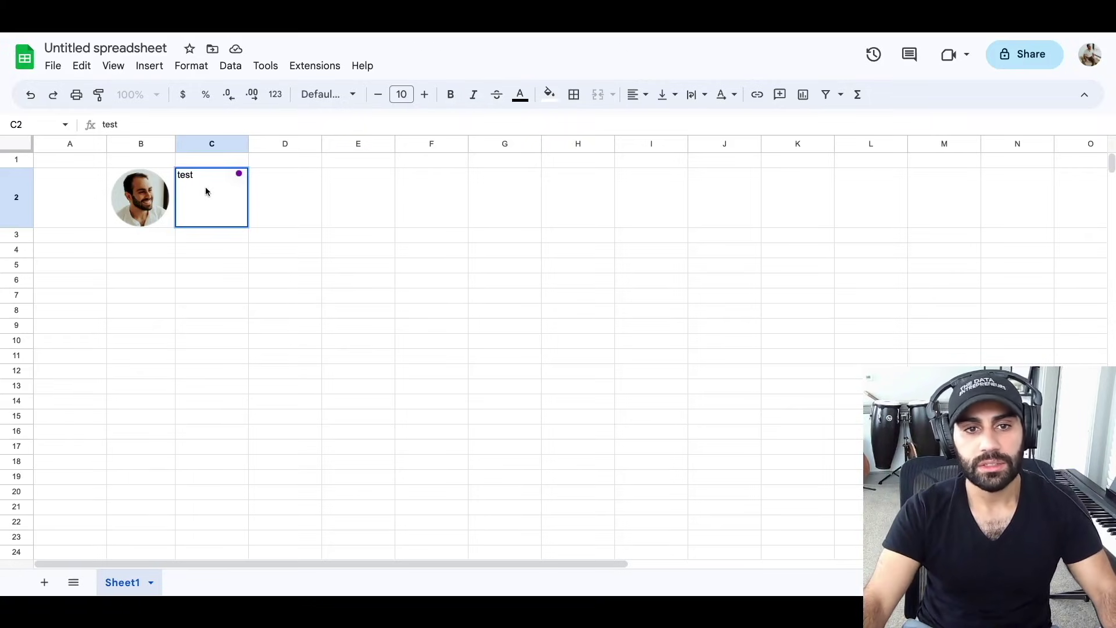
click(140, 198)
click(225, 207)
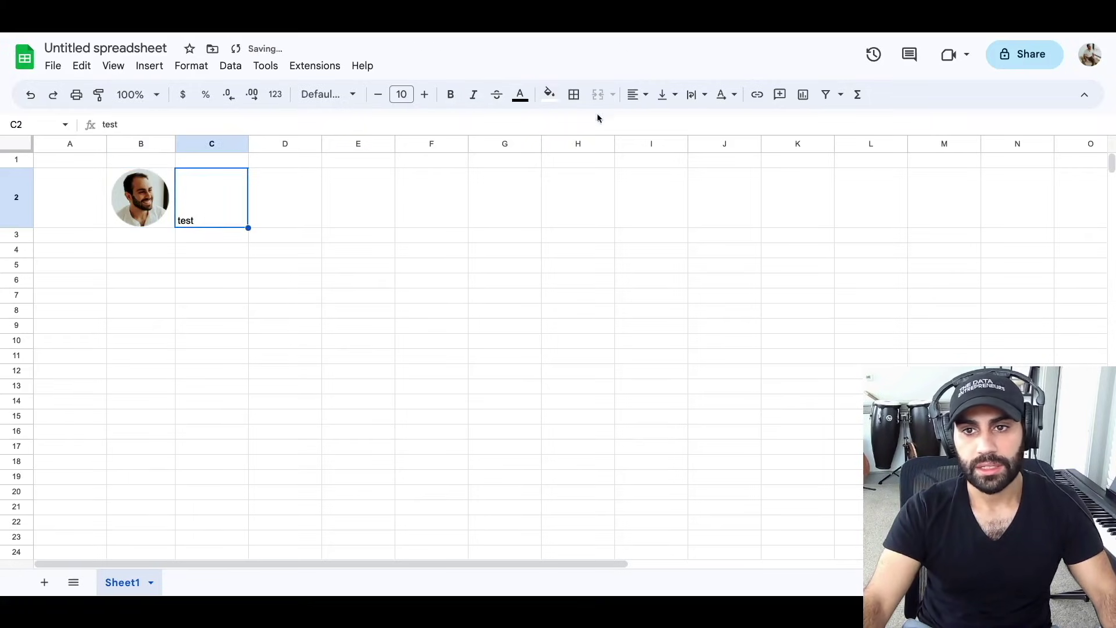
- Align the text in cell C2 to the left horizontally and to the middle vertically
click(638, 95)
click(659, 122)
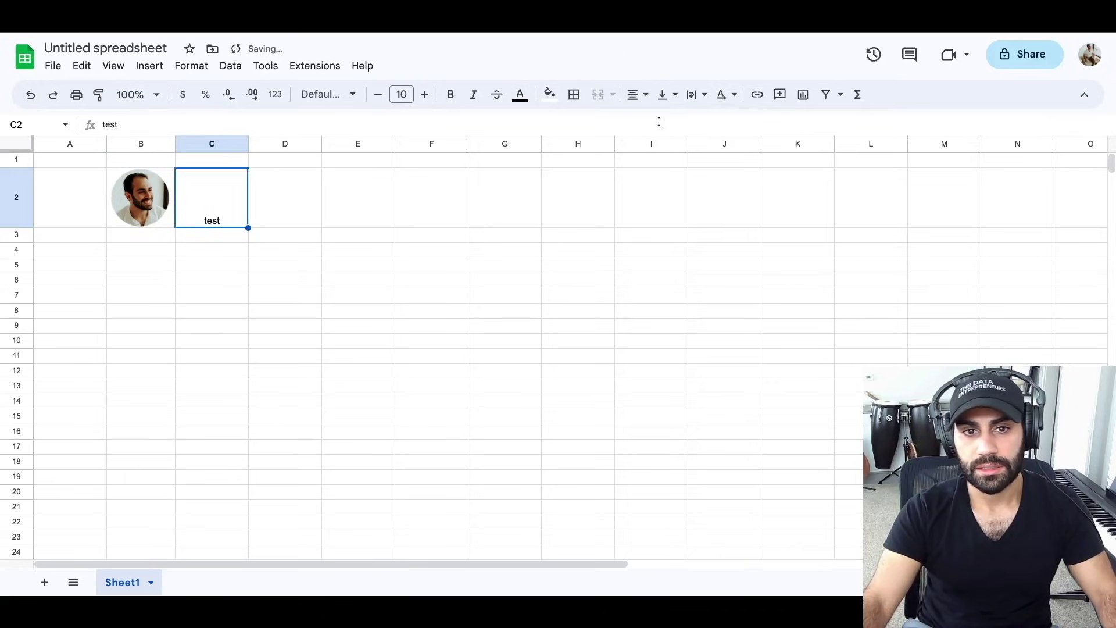
click(638, 95)
click(638, 122)
click(672, 99)
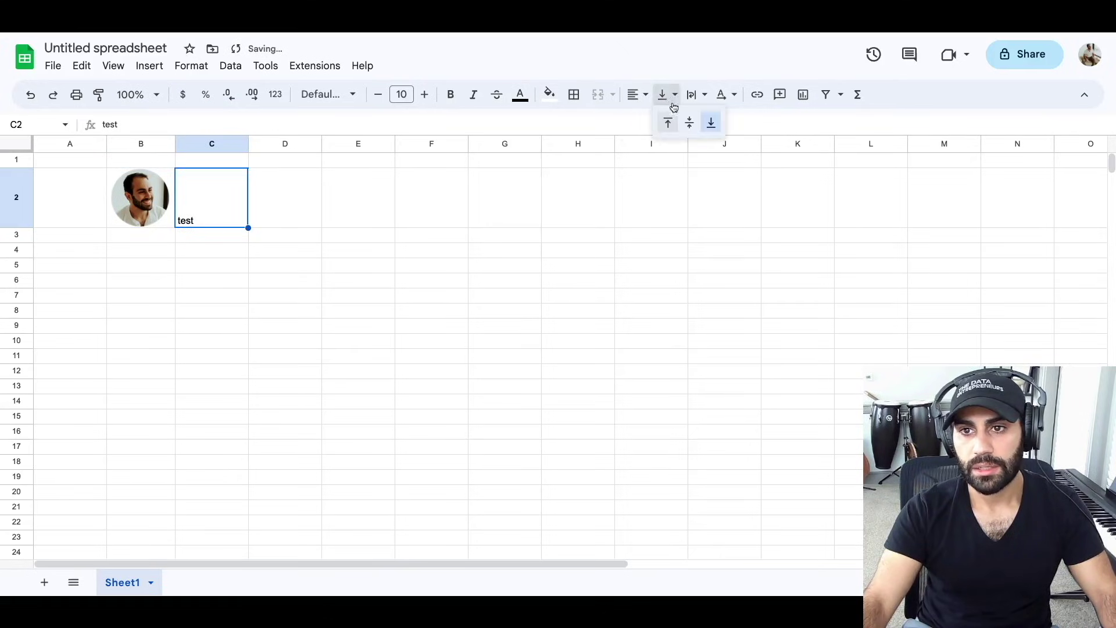
click(690, 122)
click(407, 204)
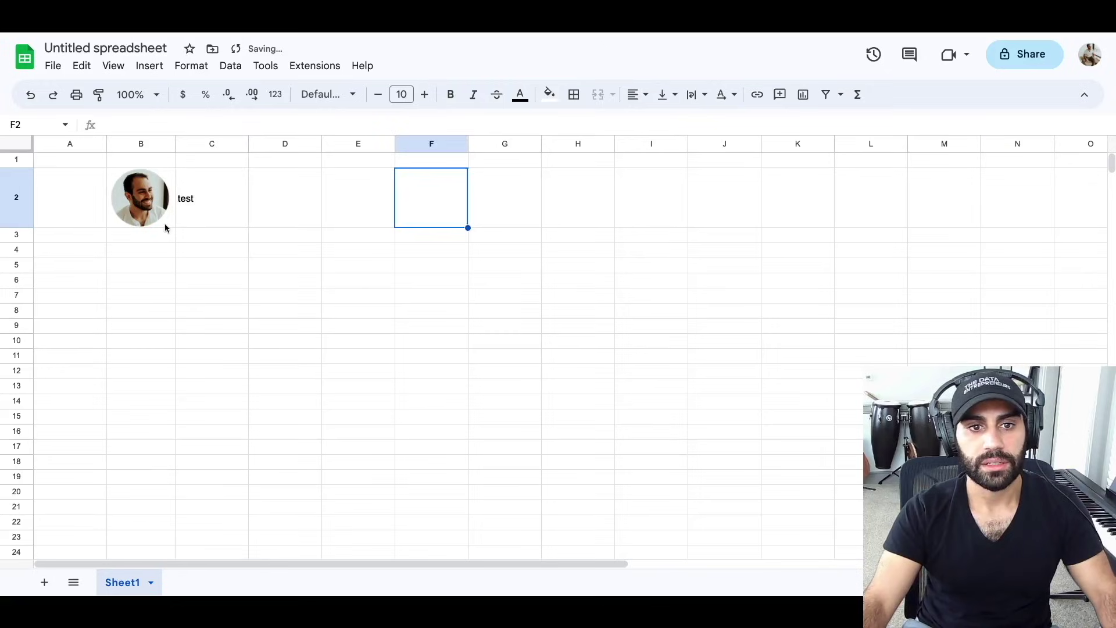
- Copy cells B2:C2 into the Example Sig signature in Gmail as a trial and delete the pasted content
drag(168, 216, 209, 224)
click(222, 269)
key(ctrl+c)
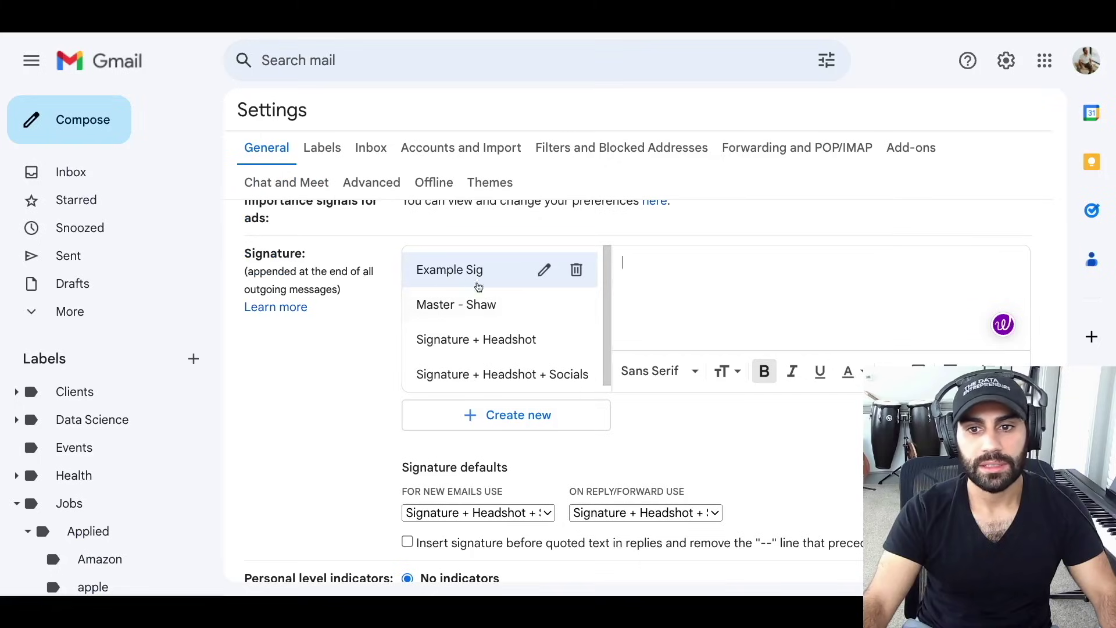
click(657, 262)
key(ctrl+v)
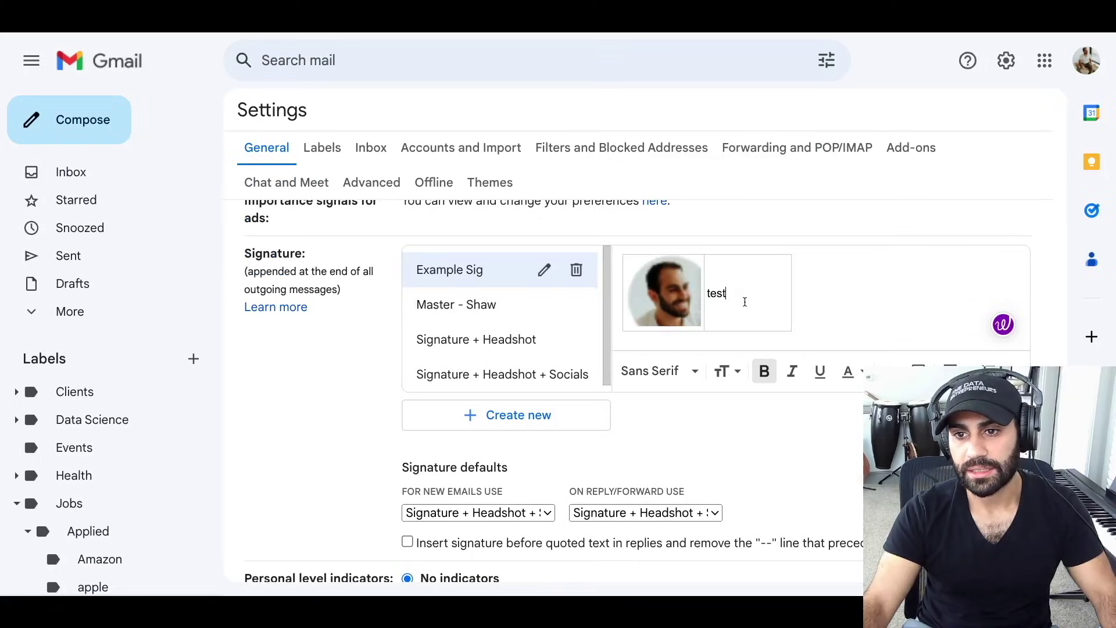
drag(823, 319, 605, 265)
key(BackSpace)
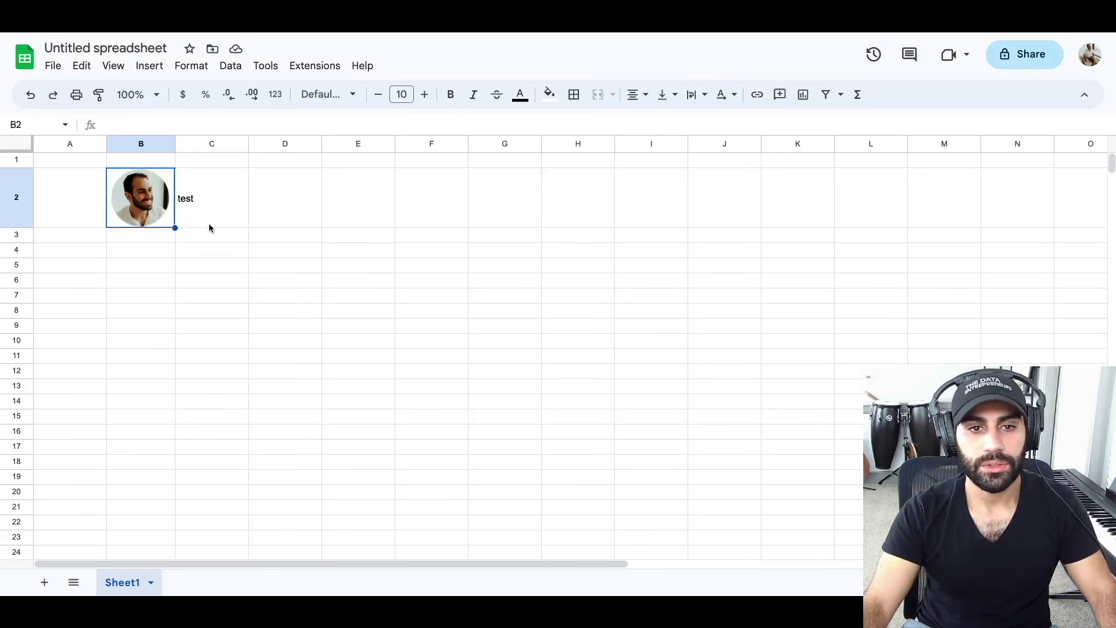
- Back in Google Sheets, apply white borders to all sides of cells B2:C2
shift+click(211, 222)
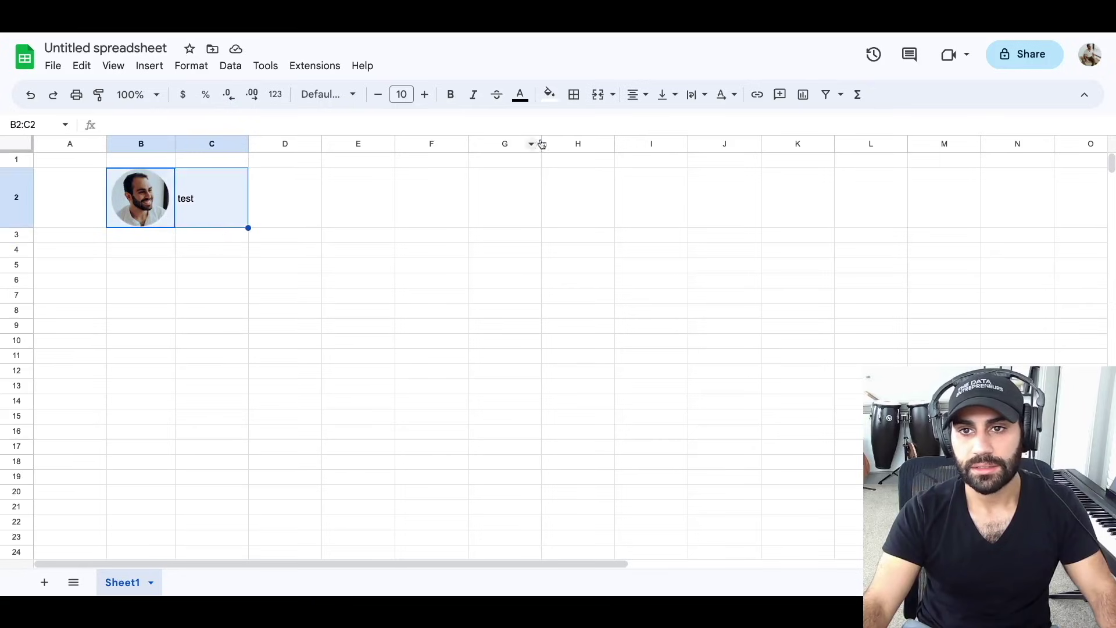
click(574, 94)
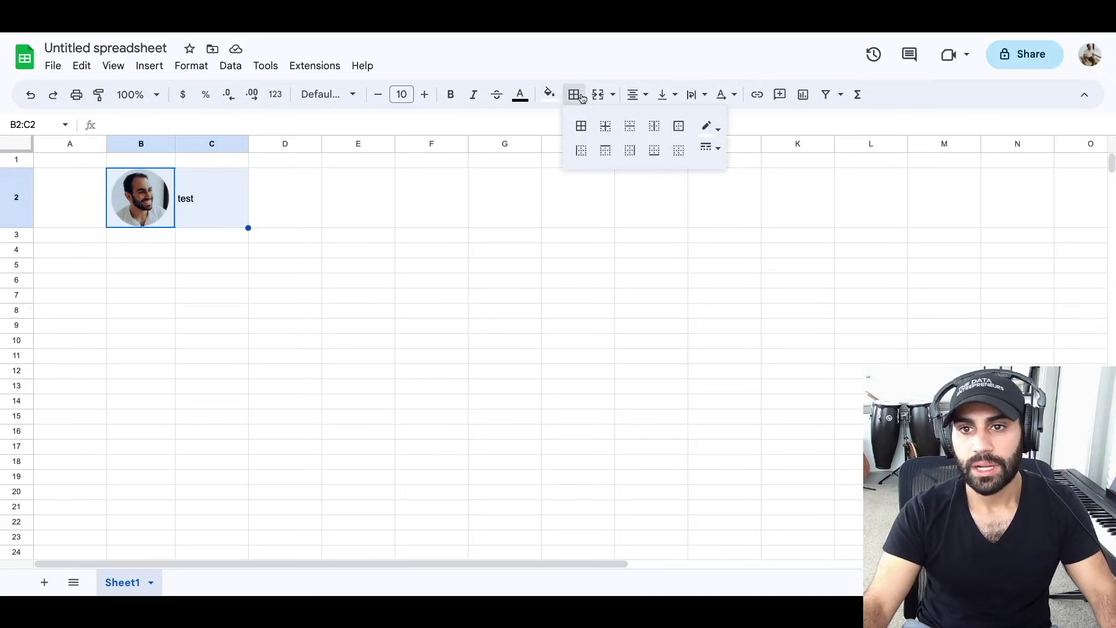
click(710, 133)
click(857, 181)
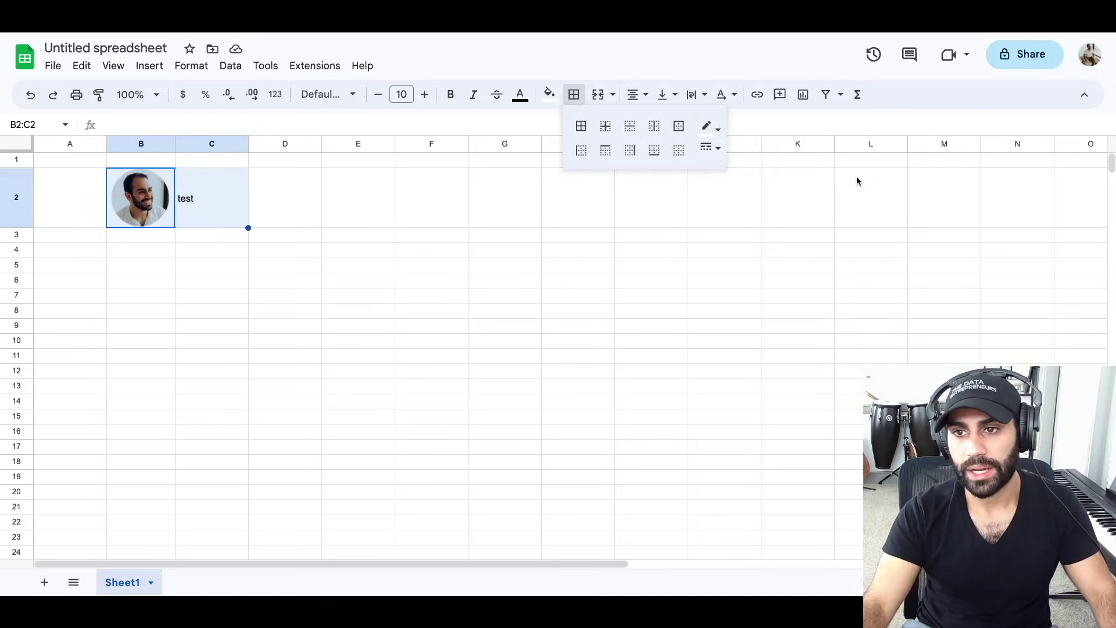
click(587, 134)
click(374, 226)
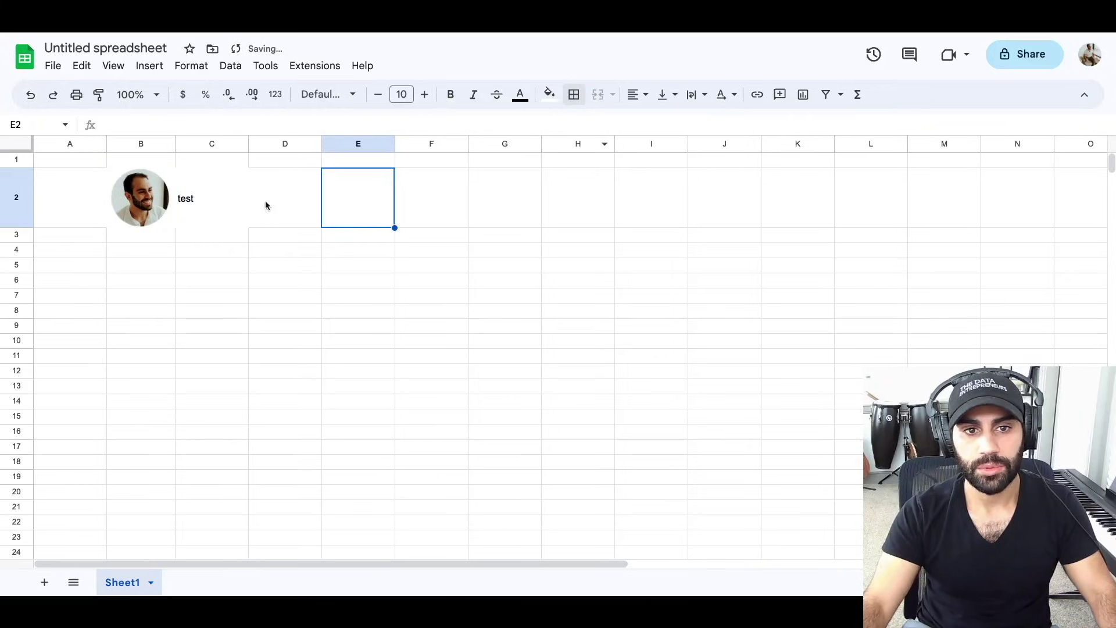
- Paste the white-bordered cells B2:C2 into the Gmail Example Sig signature as a trial and undo the paste
click(171, 215)
shift+click(207, 217)
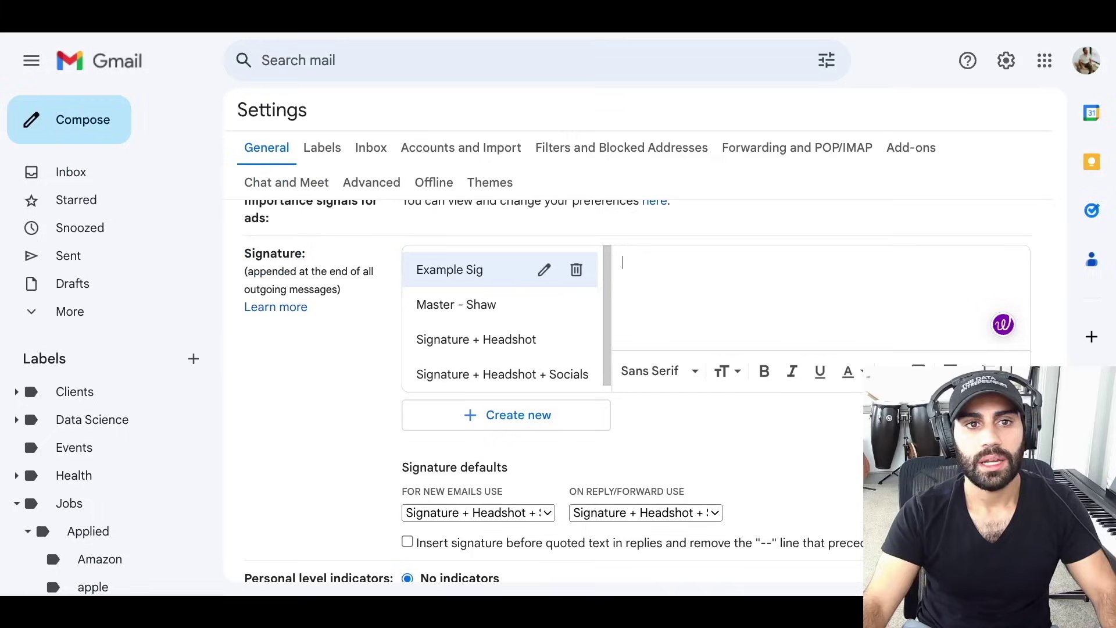
key(ctrl+v)
drag(834, 302, 670, 295)
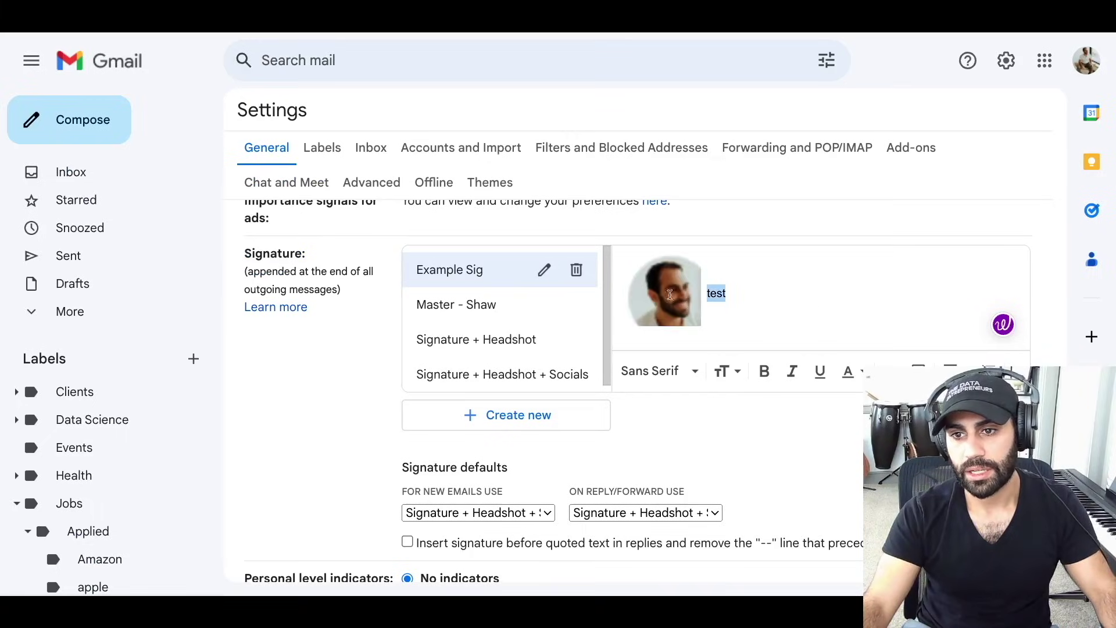
key(ctrl+z)
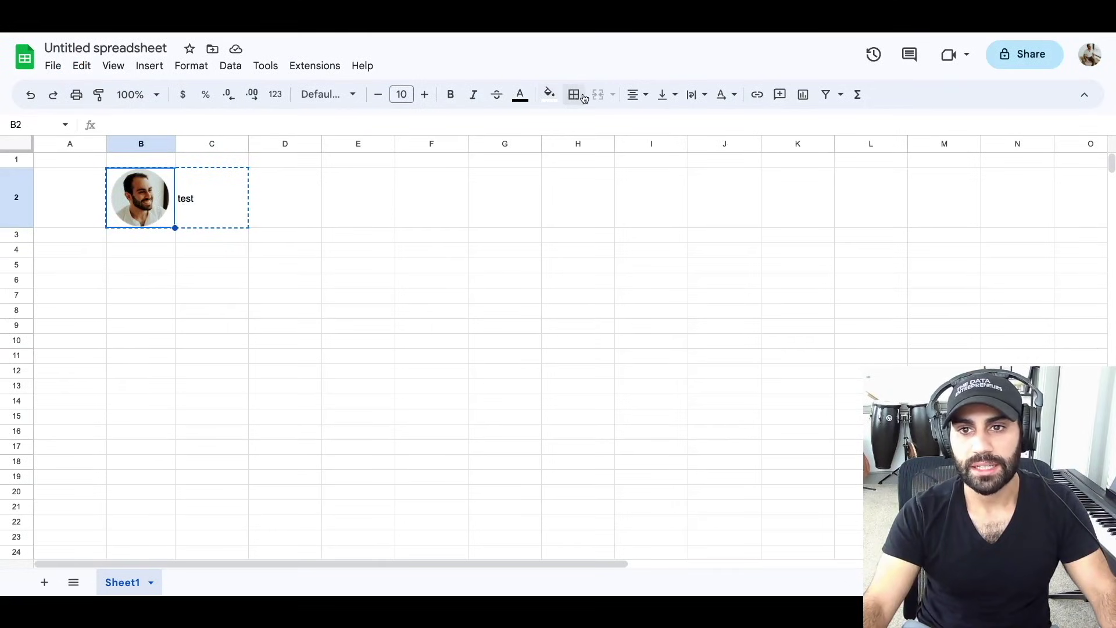
- In Google Sheets, add a gray right border to cell B2 as a divider between the headshot and the text
click(579, 96)
click(716, 130)
click(822, 176)
click(633, 156)
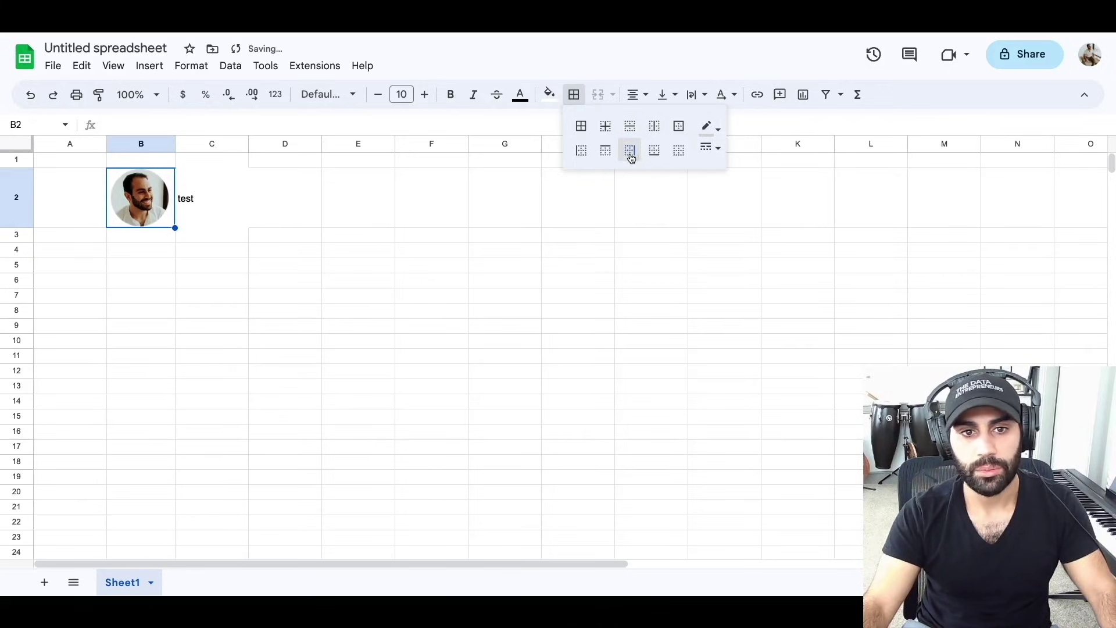
click(342, 237)
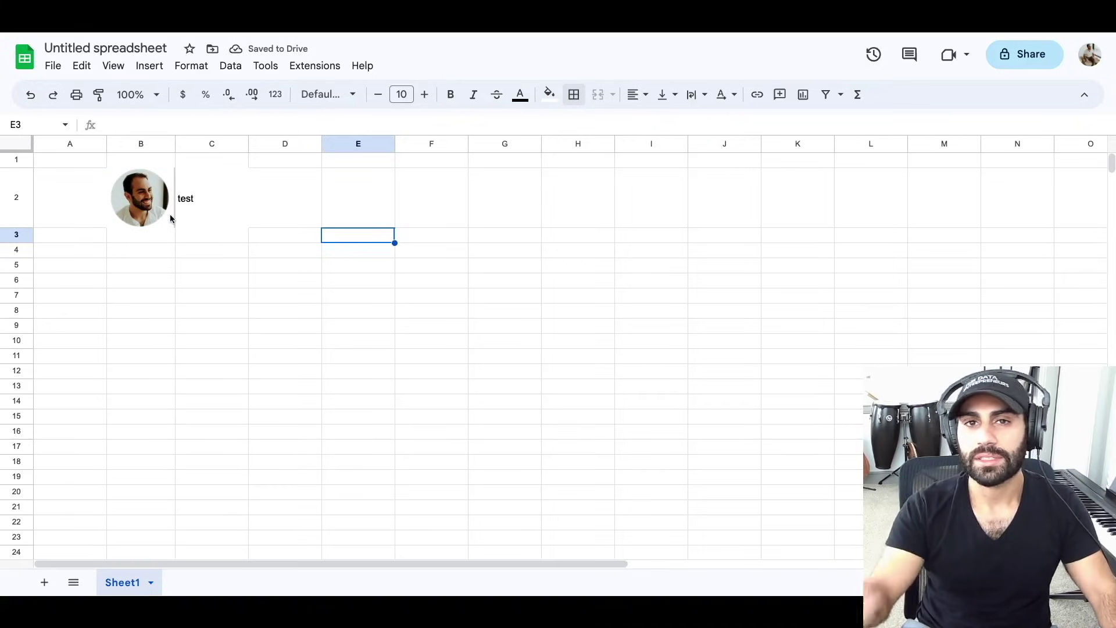
click(170, 218)
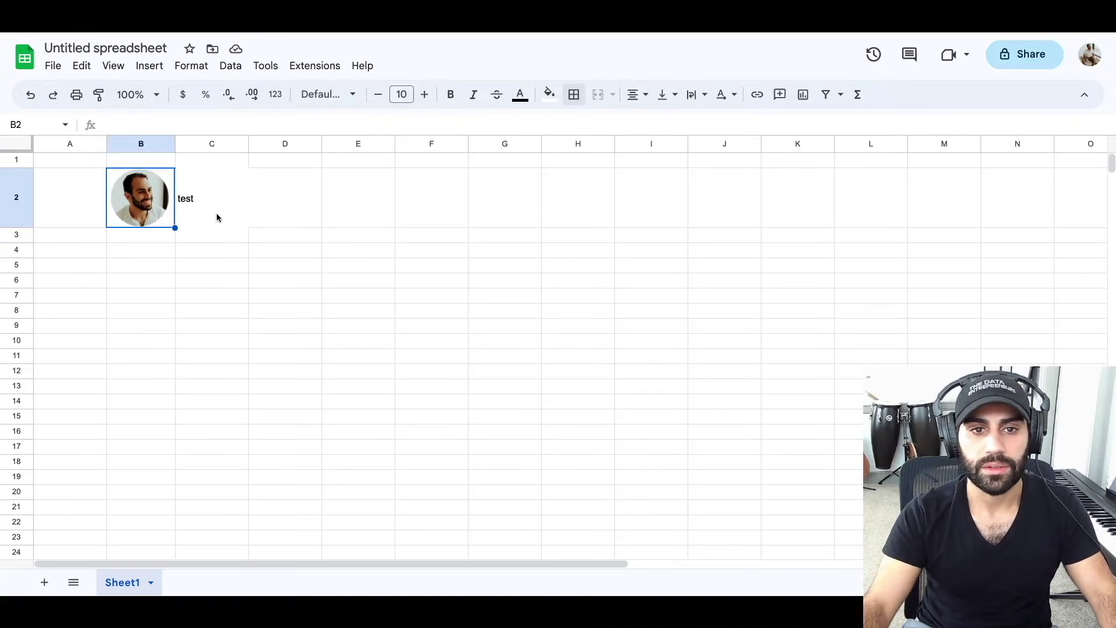
click(243, 250)
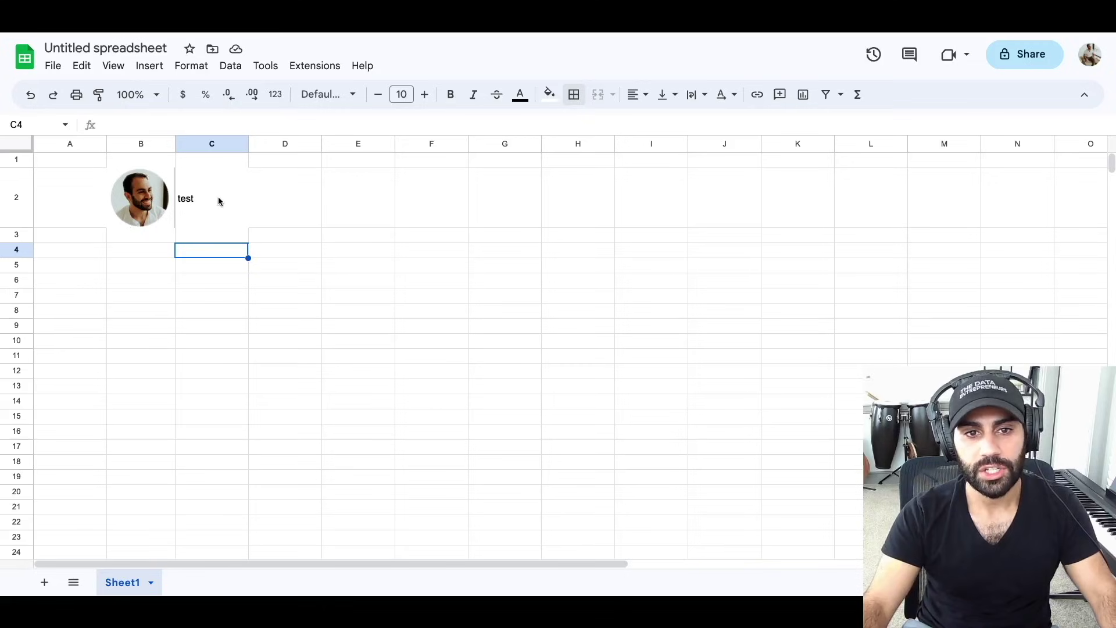
- Copy cells B2:C2 and paste them into the empty Example Sig signature in Gmail
click(210, 222)
shift+click(162, 221)
key(ctrl+c)
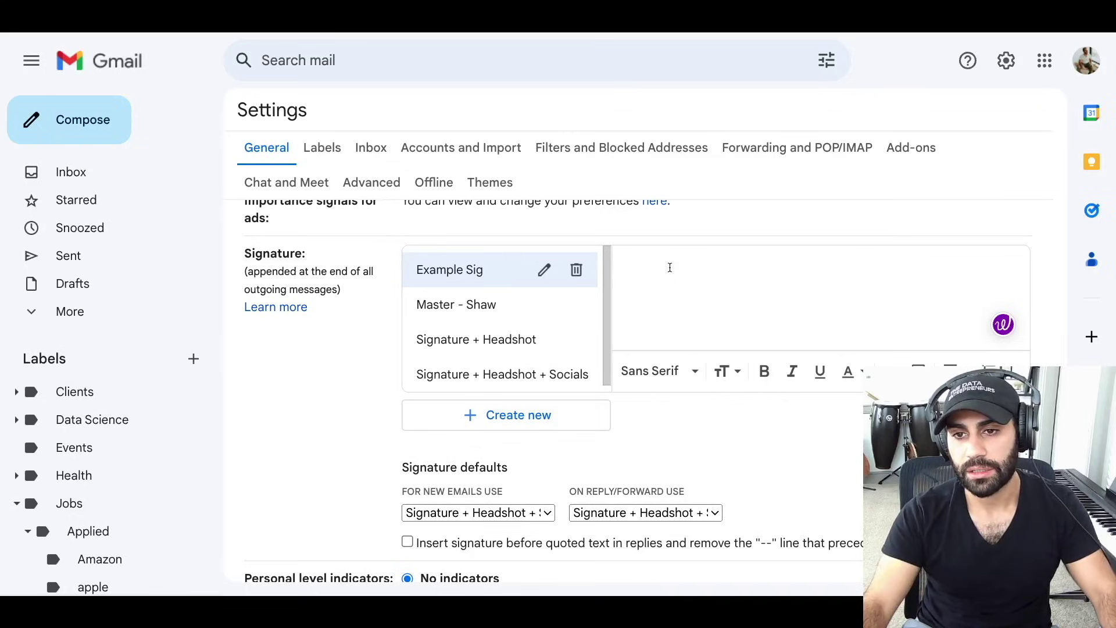
key(ctrl+v)
- Remove the pasted headshot from the signature and leave its table cell empty, erasing any stray text
click(684, 287)
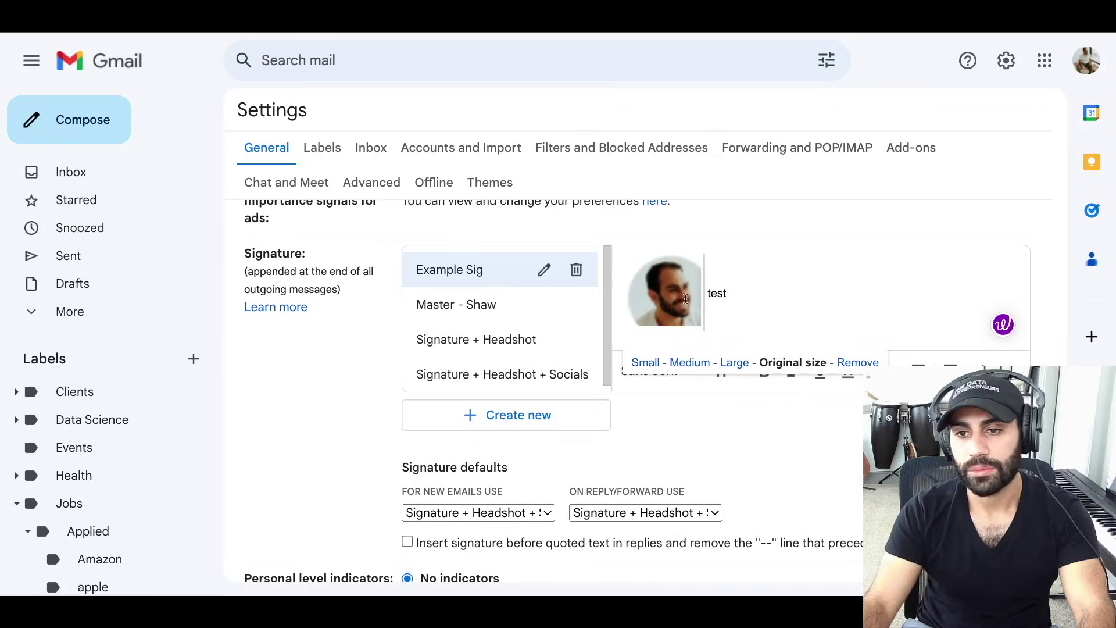
click(673, 296)
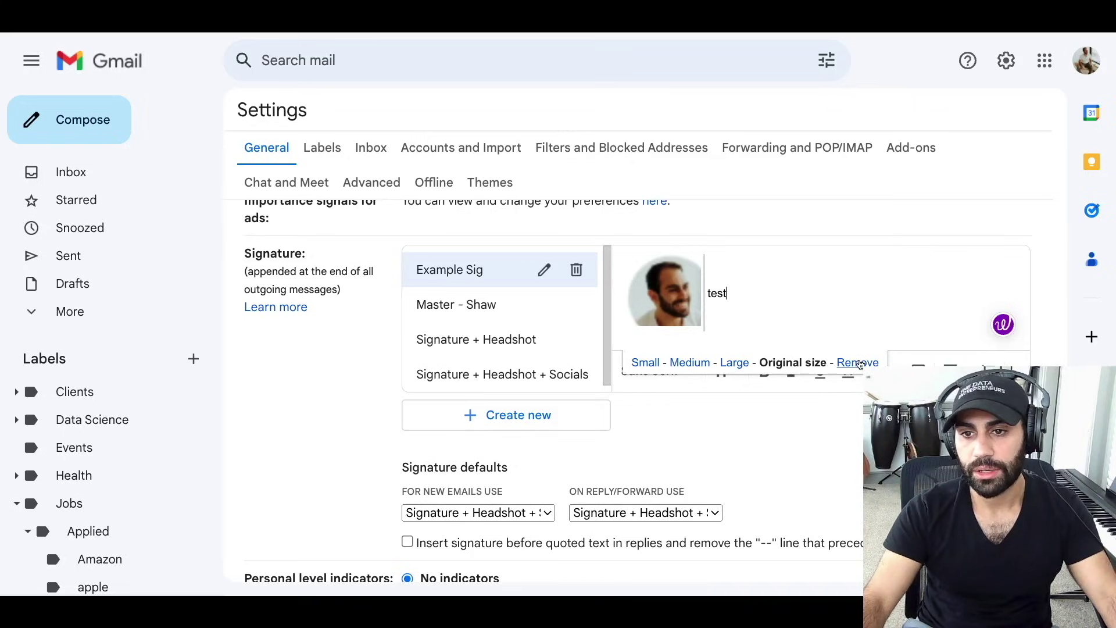
click(858, 362)
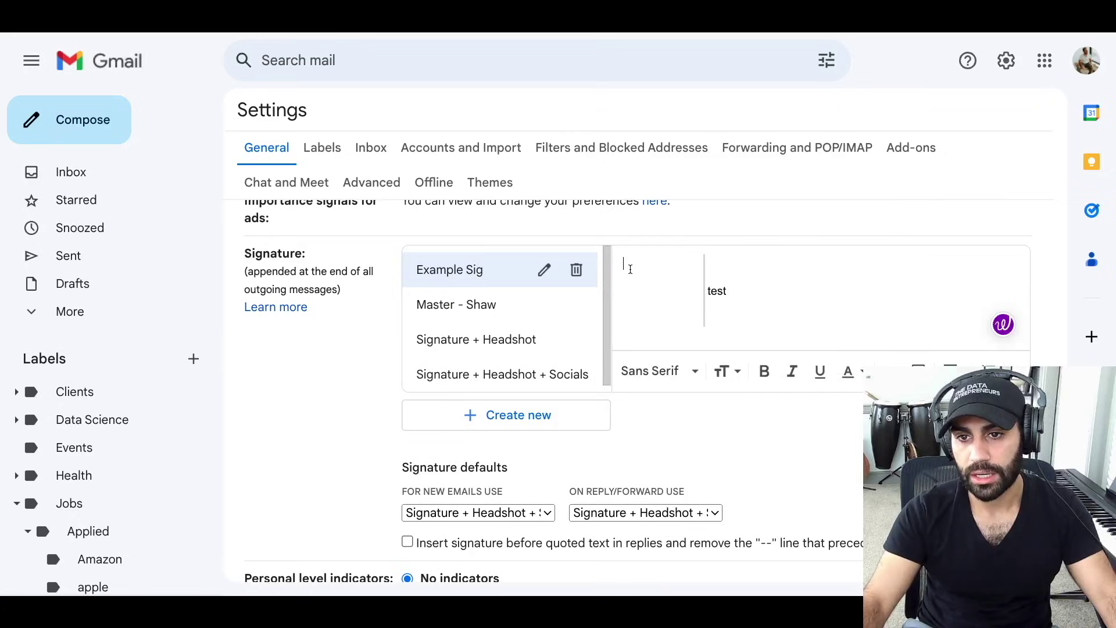
text(jkasld)
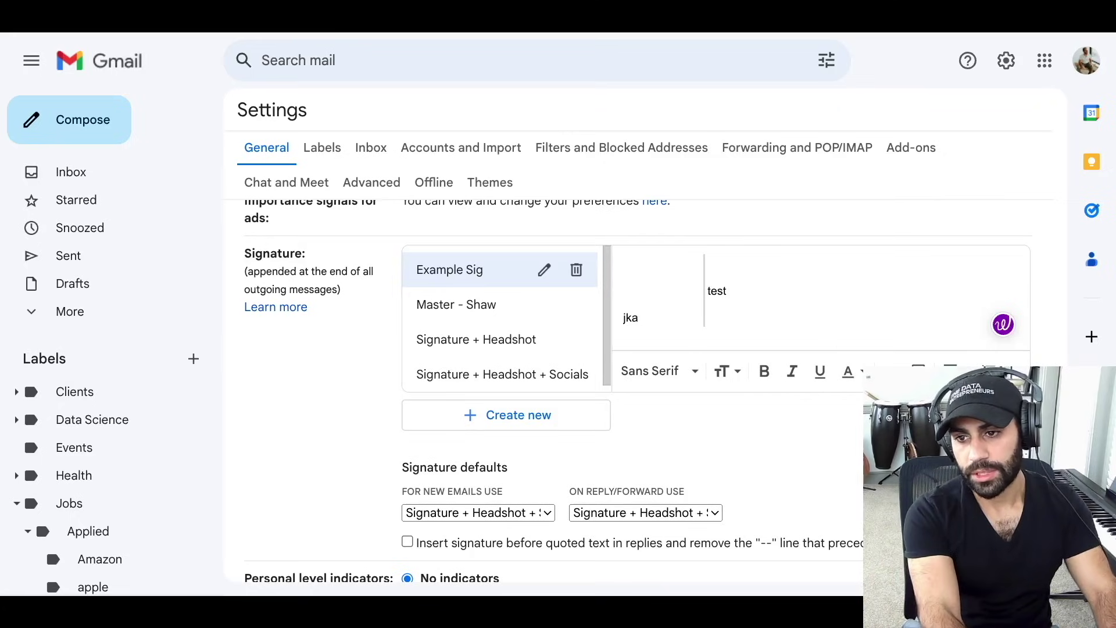
key(BackSpace)
key(BackSpace)
key(BackSpace)
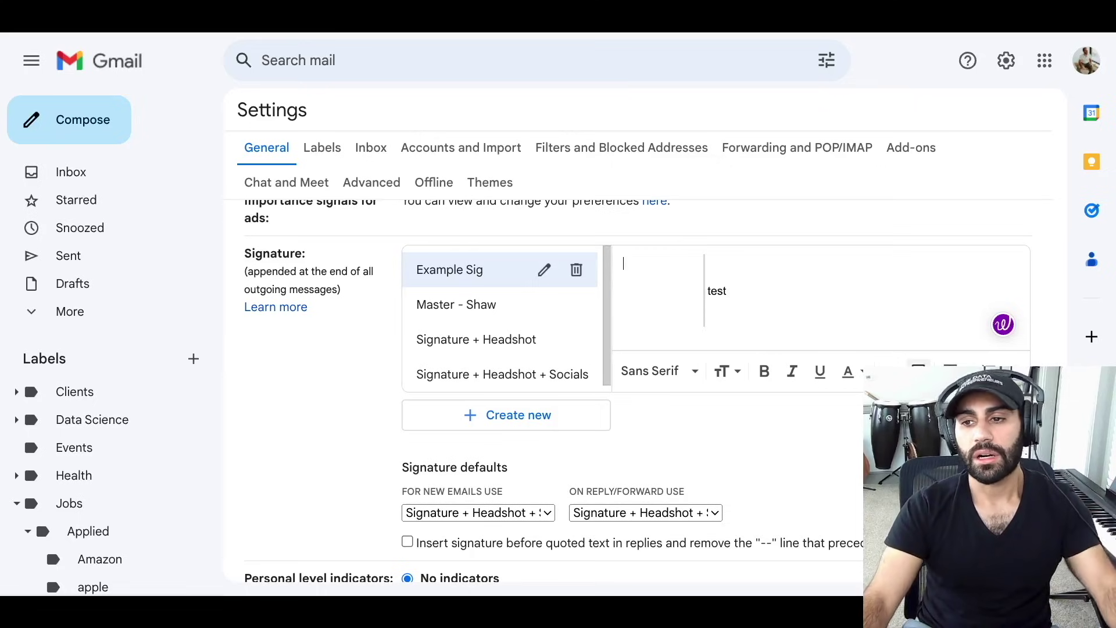
- Upload the original headshot image file into the signature's empty table cell and set its size to Small
click(950, 371)
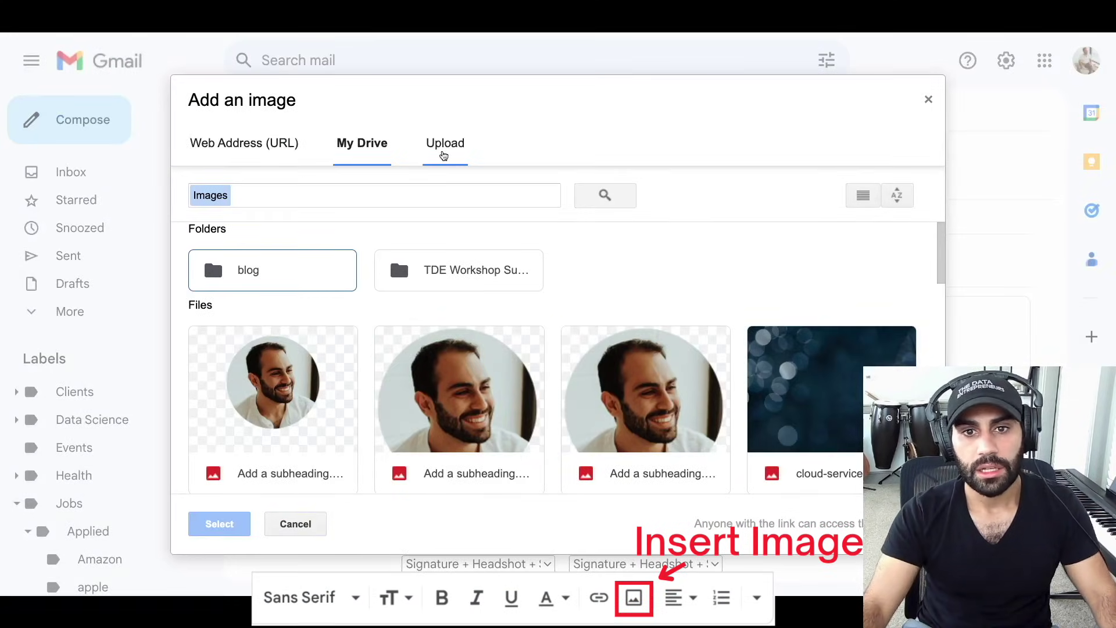
click(444, 145)
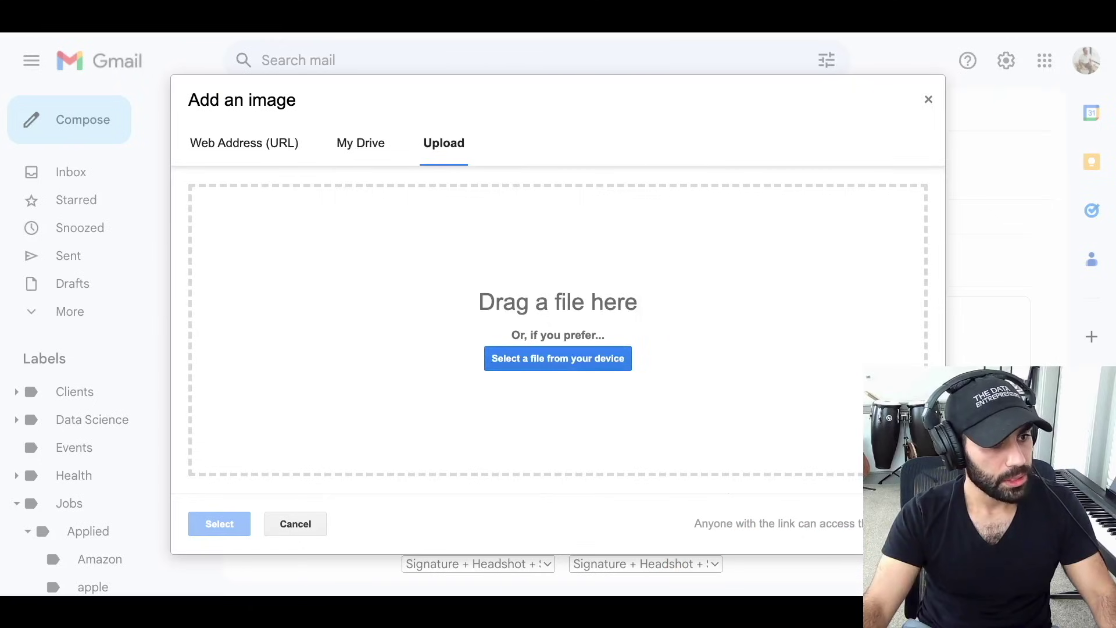
drag(442, 178, 350, 326)
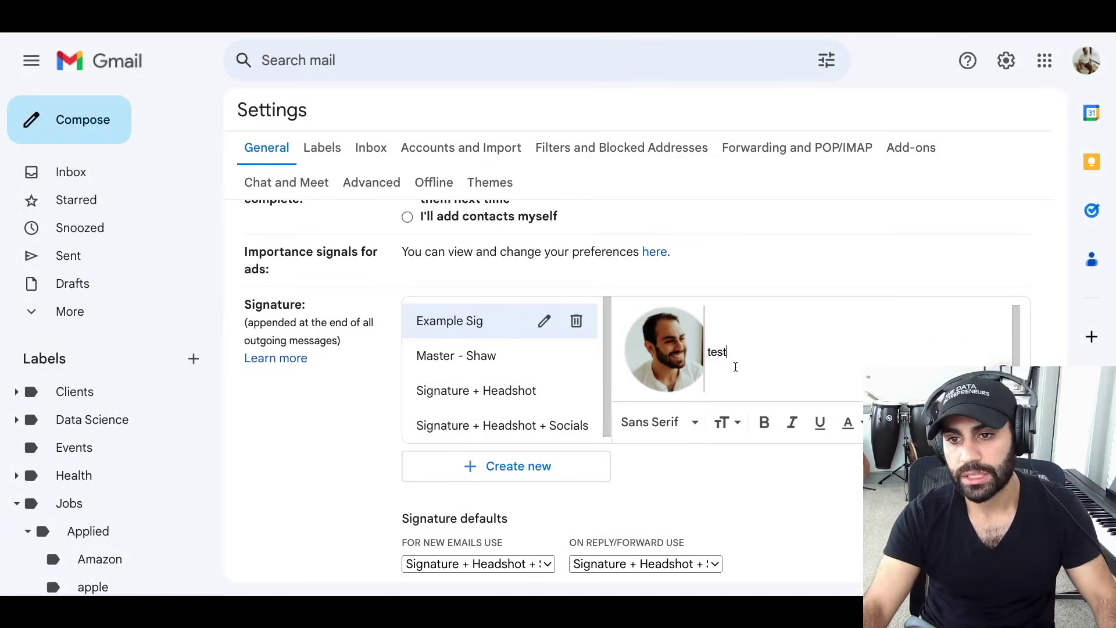
click(681, 387)
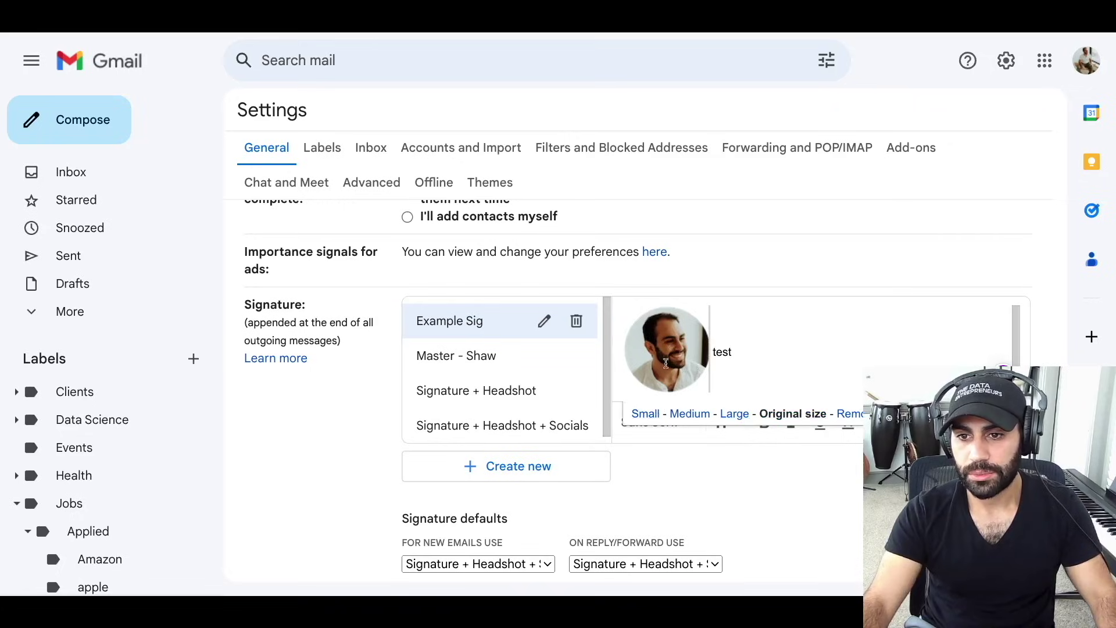
click(641, 414)
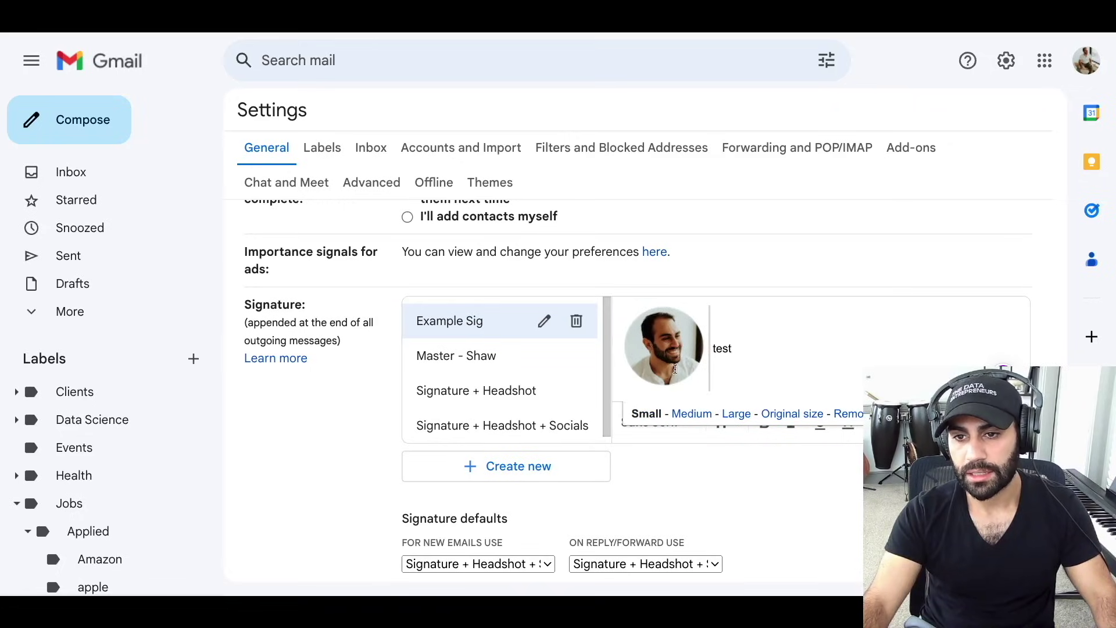
click(773, 361)
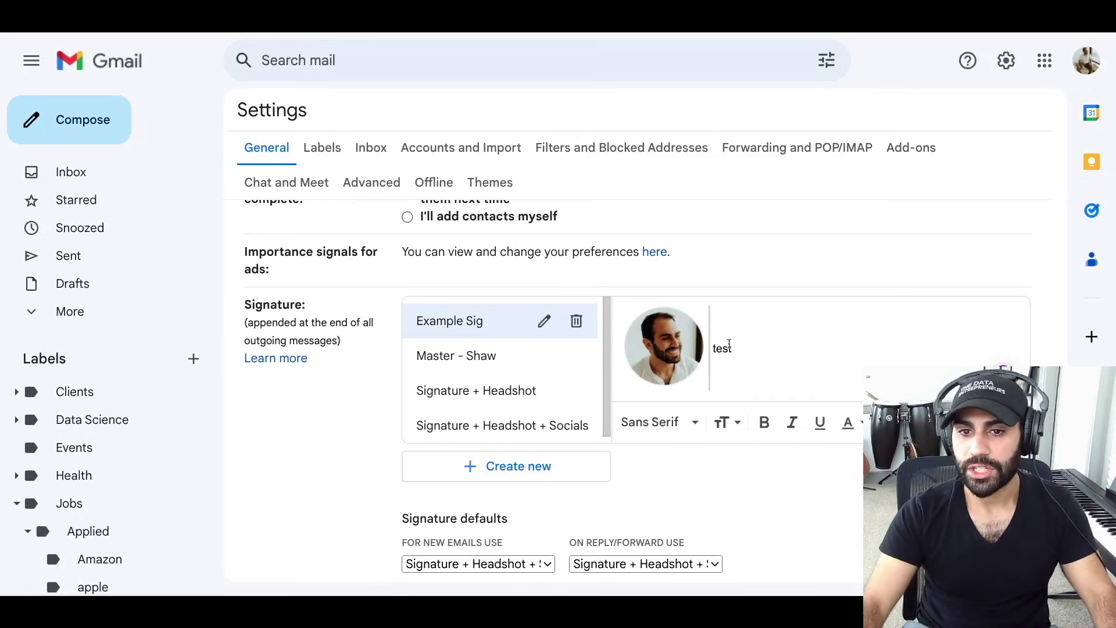
- Replace the "test" placeholder in the signature with the sender's full name, "Data Scientist" and "Home" on separate lines
double_click(742, 350)
text(Shawhin Talebi)
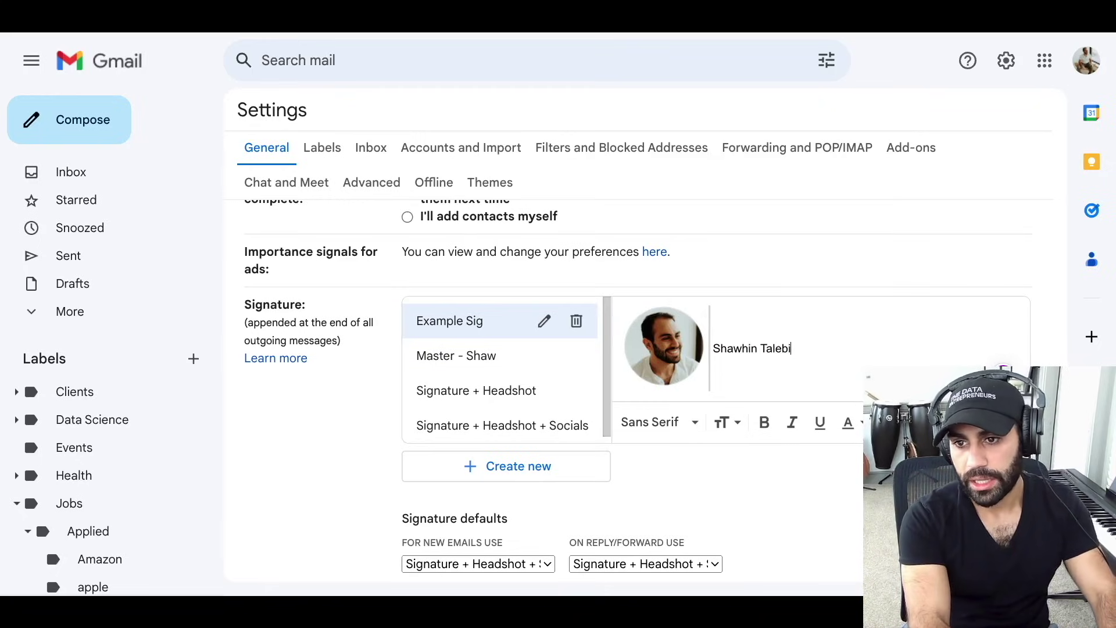
key(Return)
text(Data Scientist)
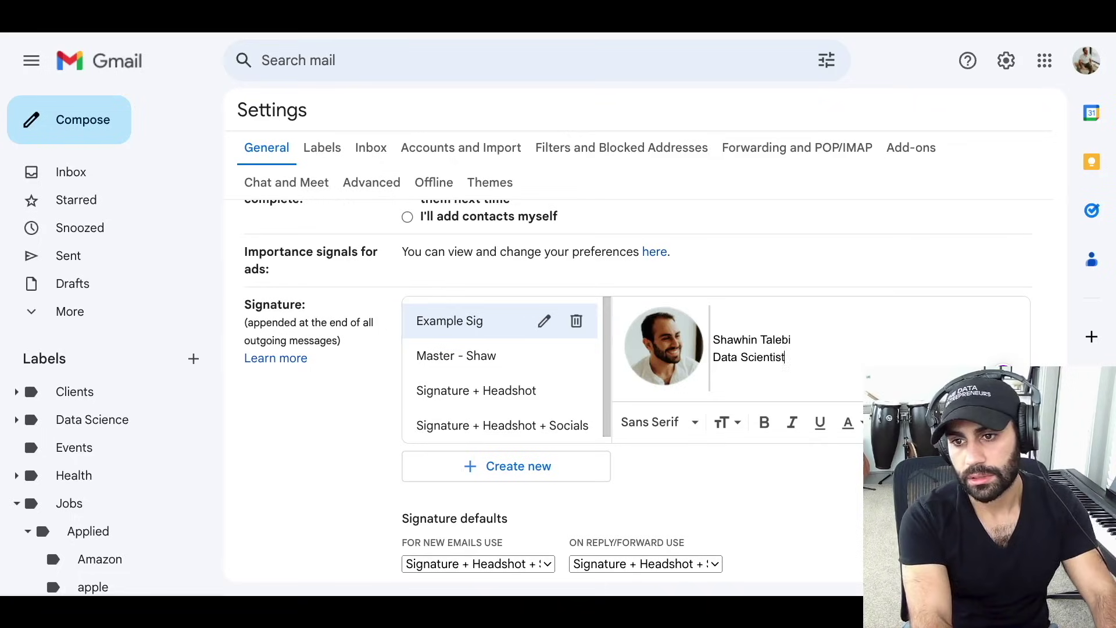
key(Return)
text(Home)
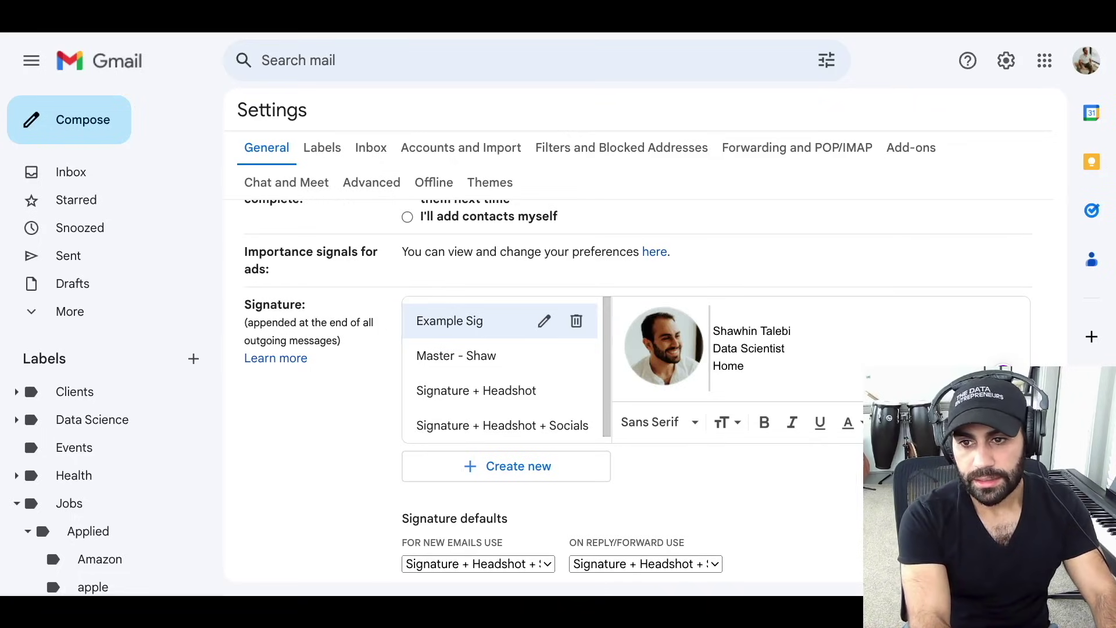
- Complete "Homepage |" on the signature's third line and add "Book" after it
text(page |)
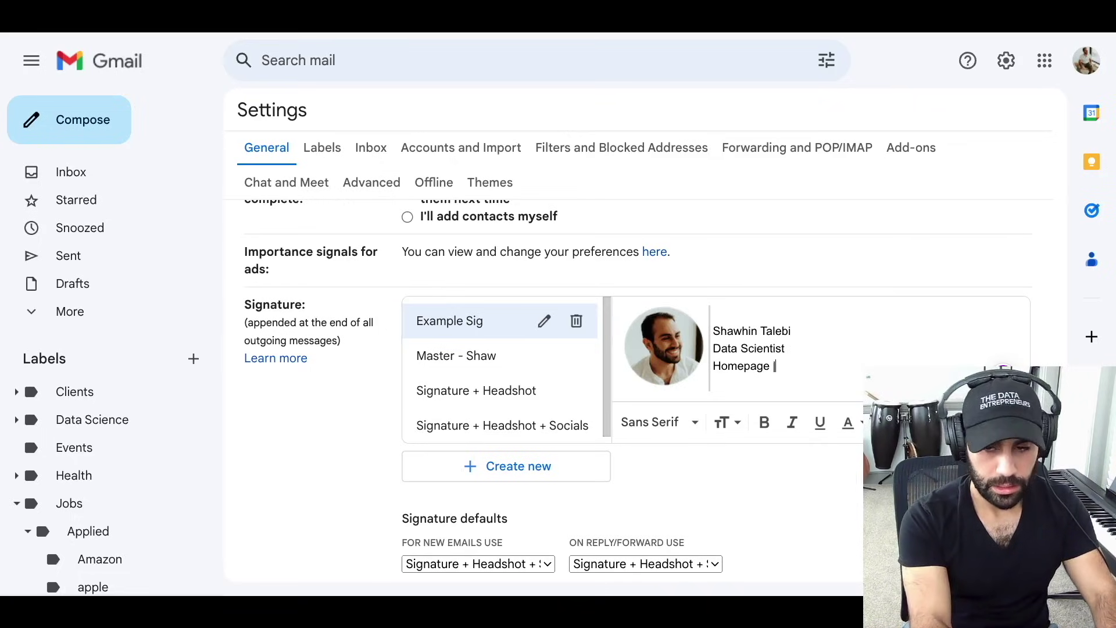
key(Return)
text(Book)
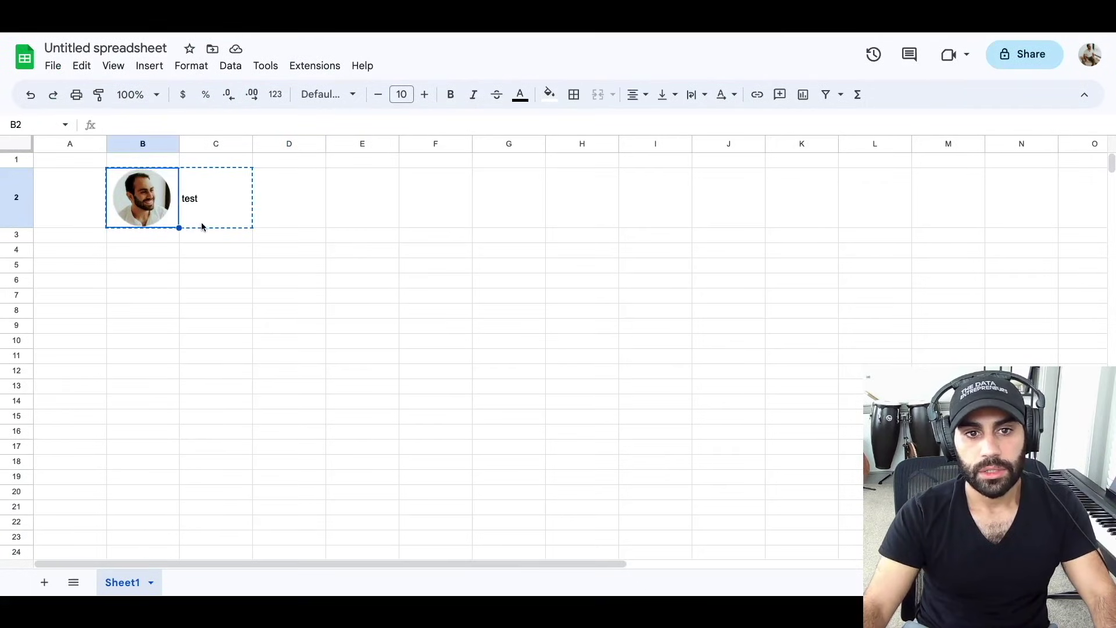
- In the Google Sheets layout, widen column C to about twice its width and copy cells B2:C2
click(213, 228)
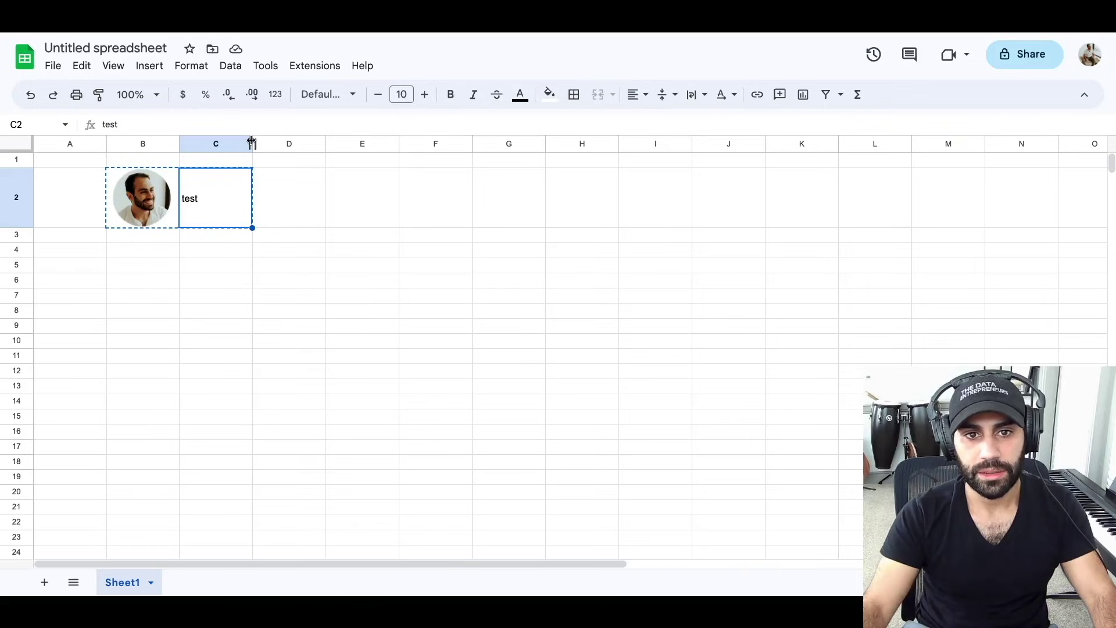
drag(252, 142, 327, 144)
click(366, 187)
drag(174, 219, 228, 218)
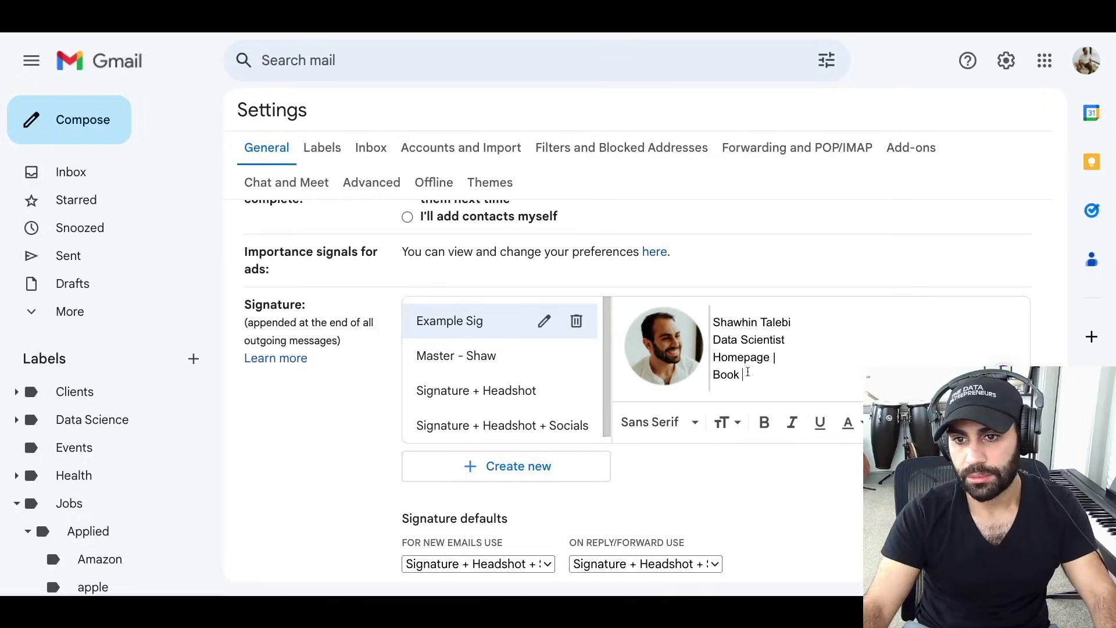
- In Gmail, clear the Example Sig signature and paste the copied two-cell table into it
key(ctrl+a)
key(BackSpace)
key(ctrl+v)
- Replace the pasted headshot in the signature with an upload of the original headshot image file
click(675, 356)
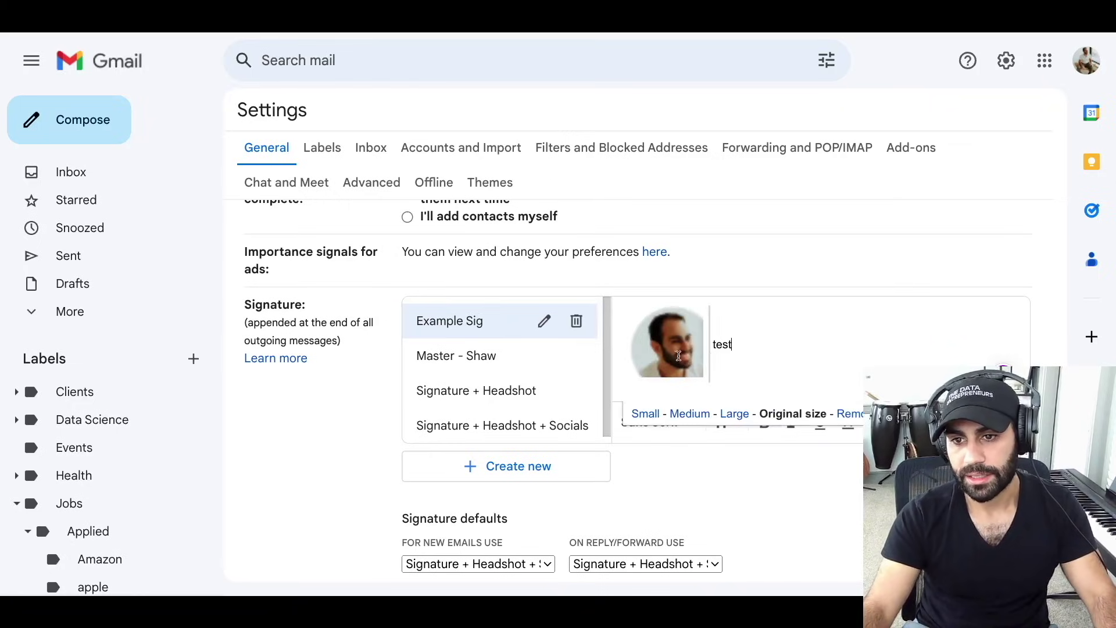
click(860, 413)
click(847, 424)
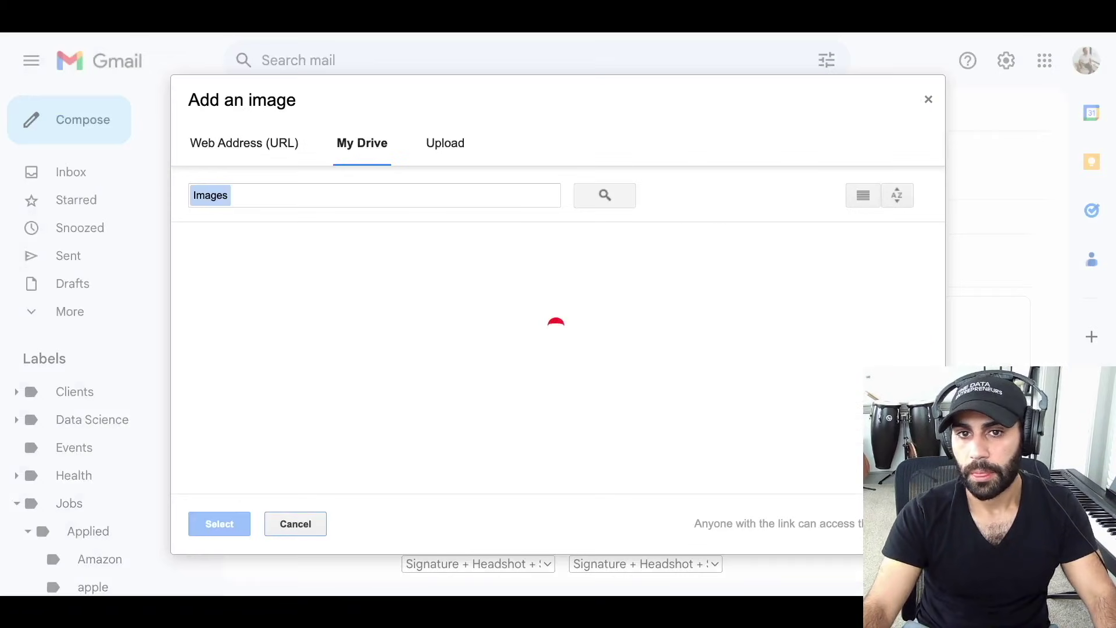
click(435, 145)
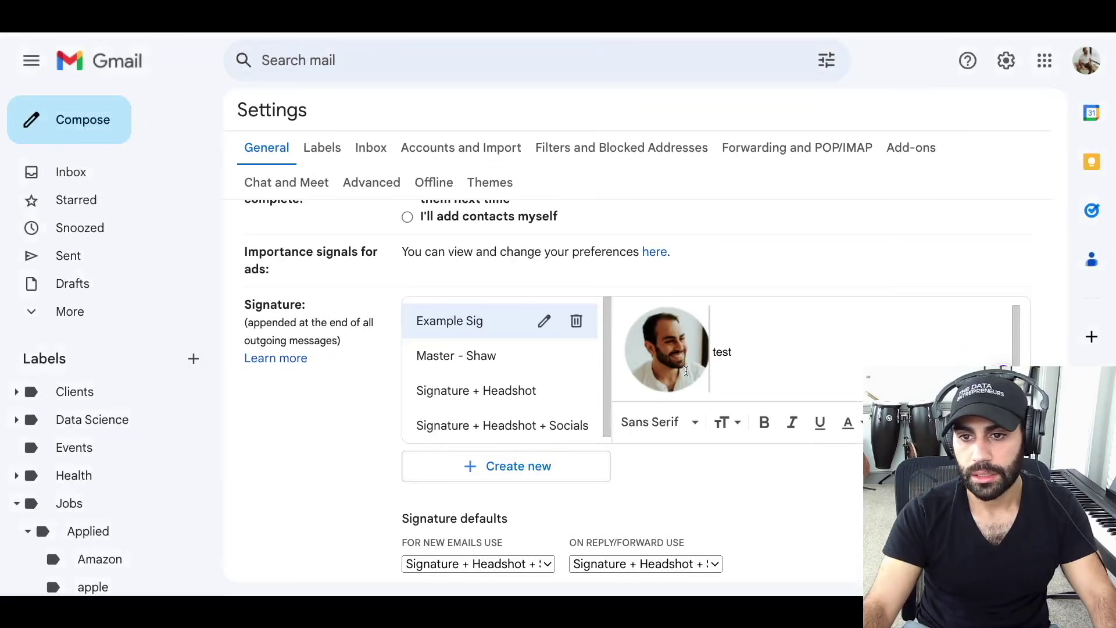
- Replace the "test" placeholder with the sender's full name and "Data Scientist" on the line below
drag(747, 350, 709, 349)
text(Shawhin Talebi)
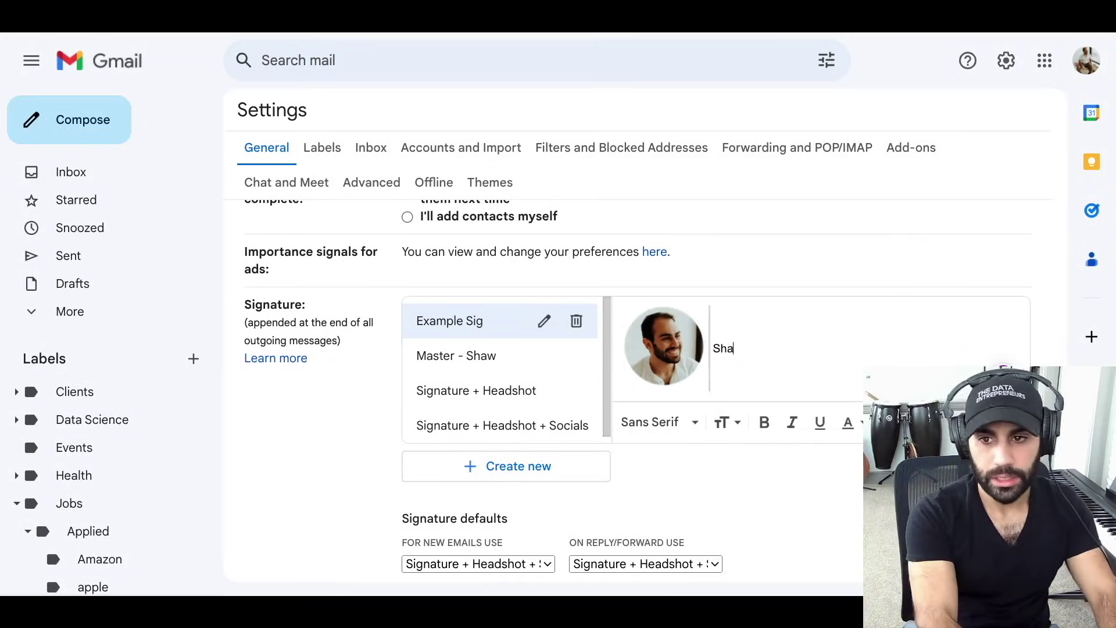
key(Return)
text(Data Scientist)
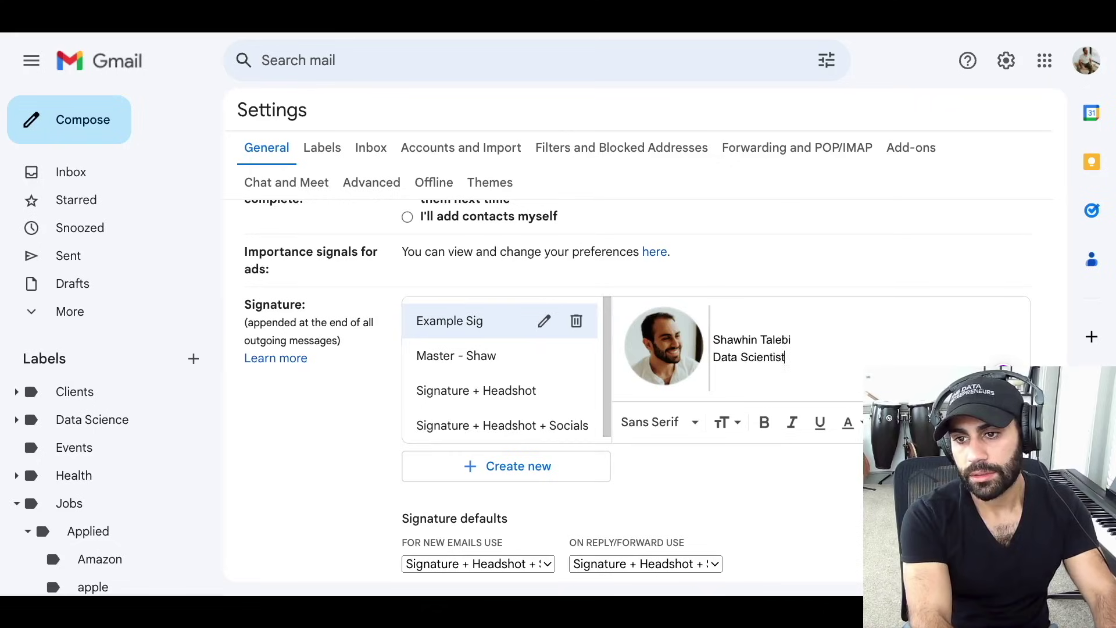
- Add a third signature line reading "Homepage | Book a call"
key(Return)
text(Homepage)
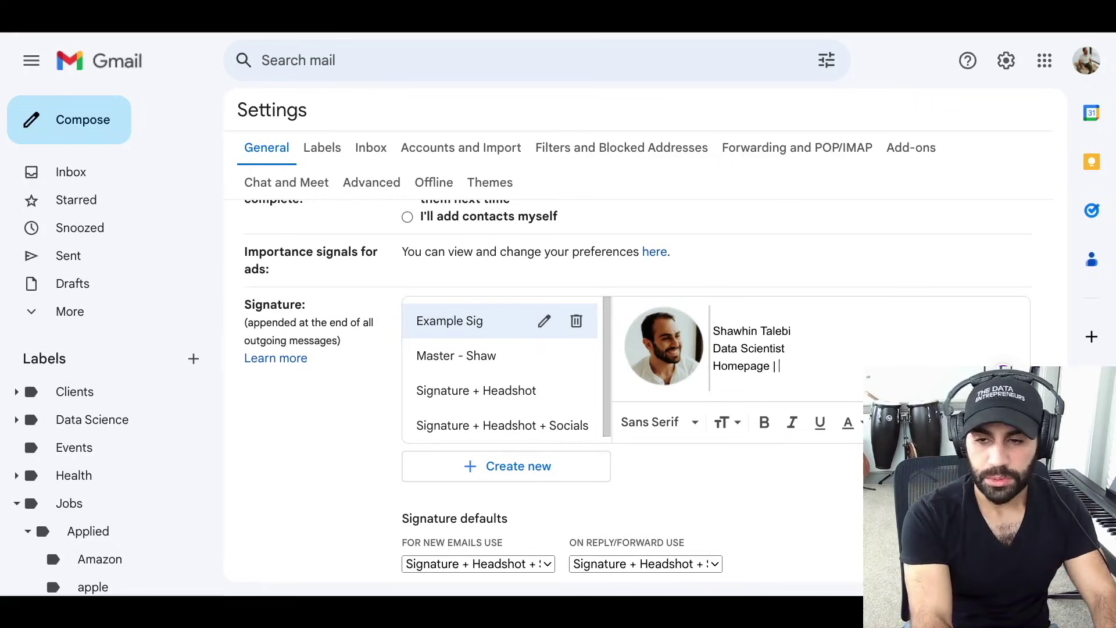
text( | Book)
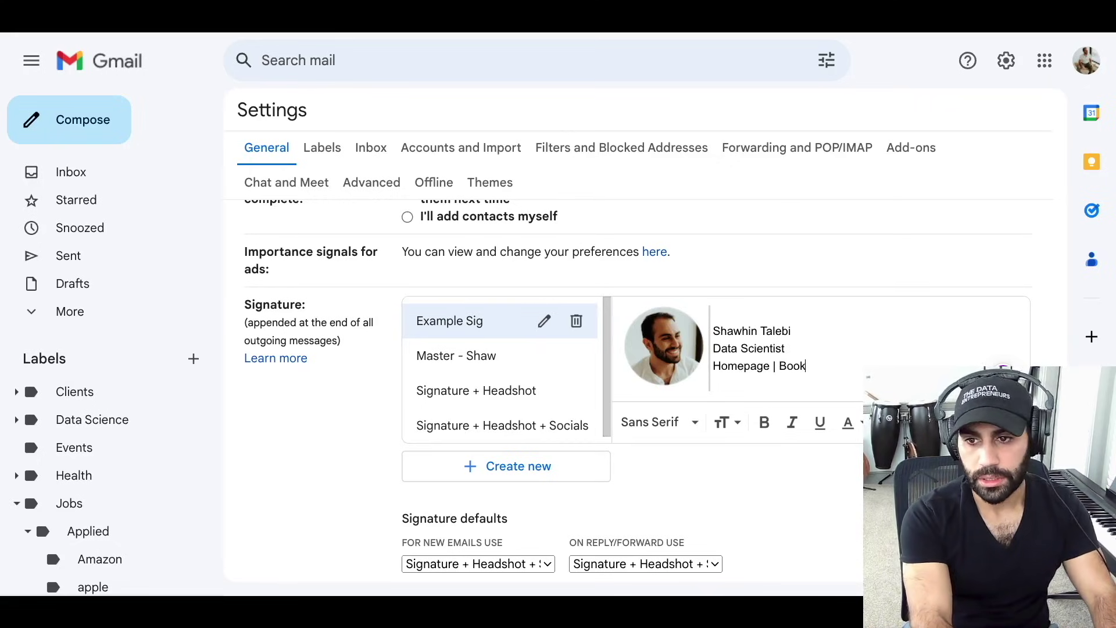
text( a voi)
key(BackSpace)
key(BackSpace)
key(BackSpace)
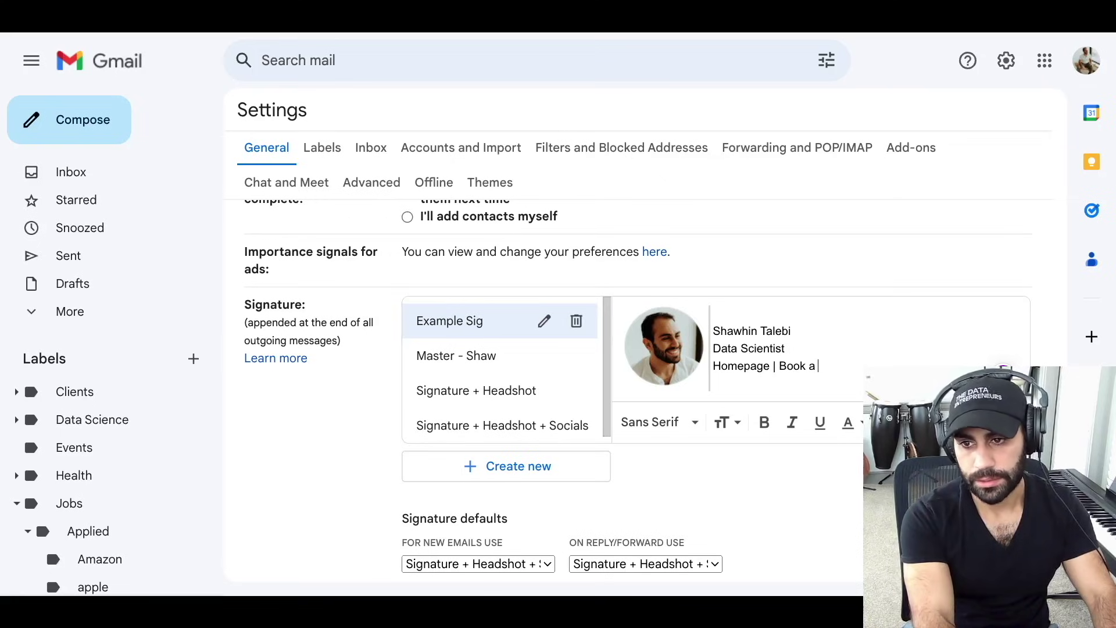
text(call)
- Link the word "Homepage" in the signature to the sender's personal website address
double_click(771, 367)
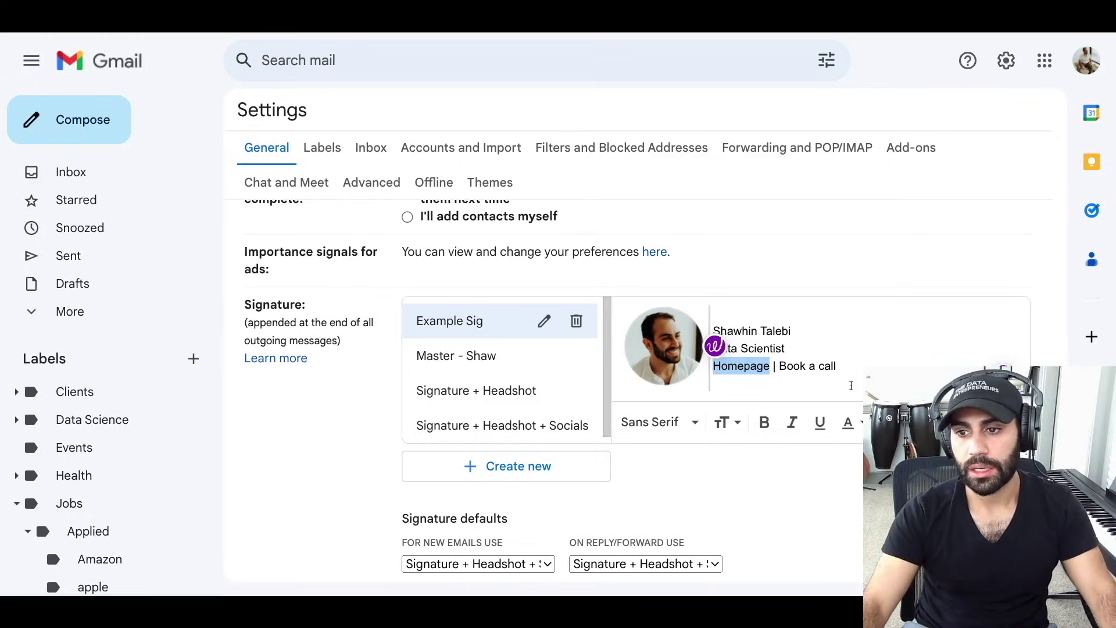
key(ctrl+t)
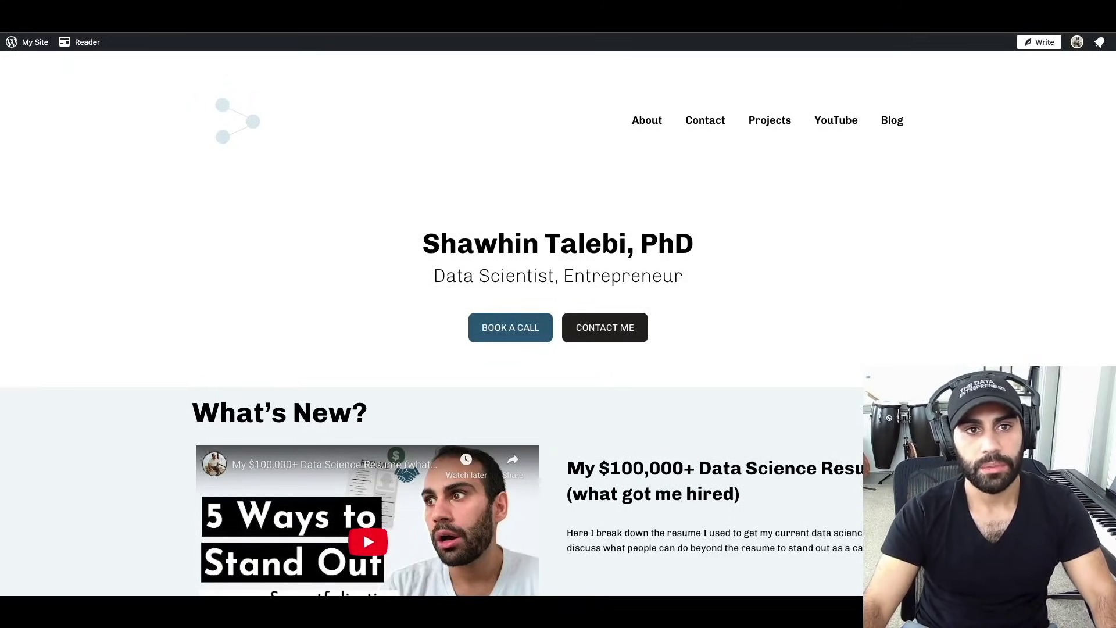
key(ctrl+w)
key(ctrl+k)
key(Escape)
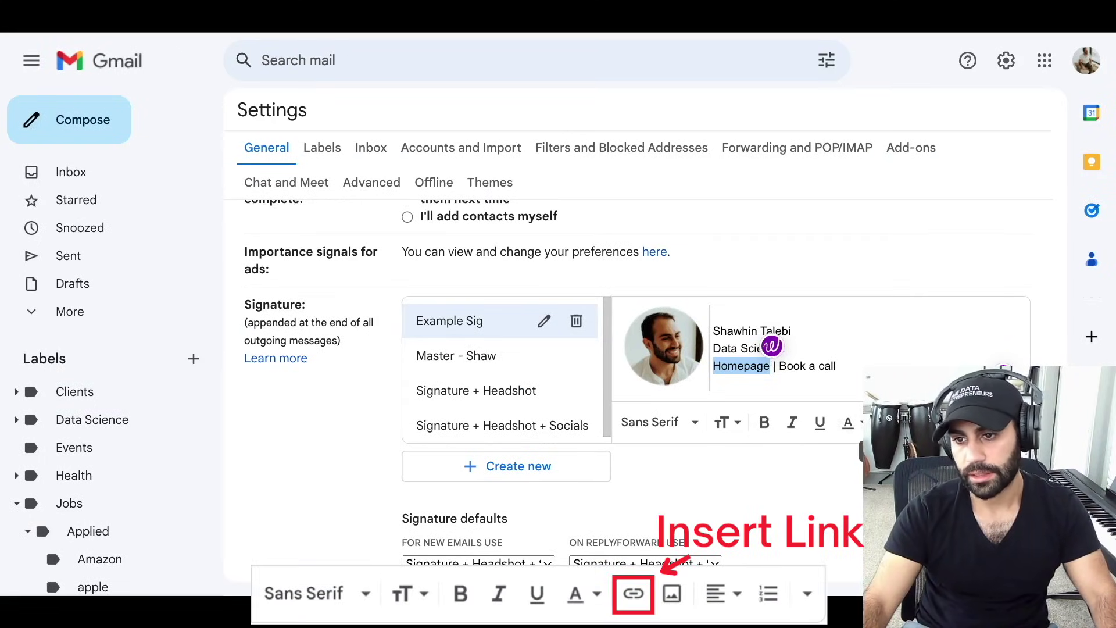
key(ctrl+k)
text(https://shawhintalebi.com/)
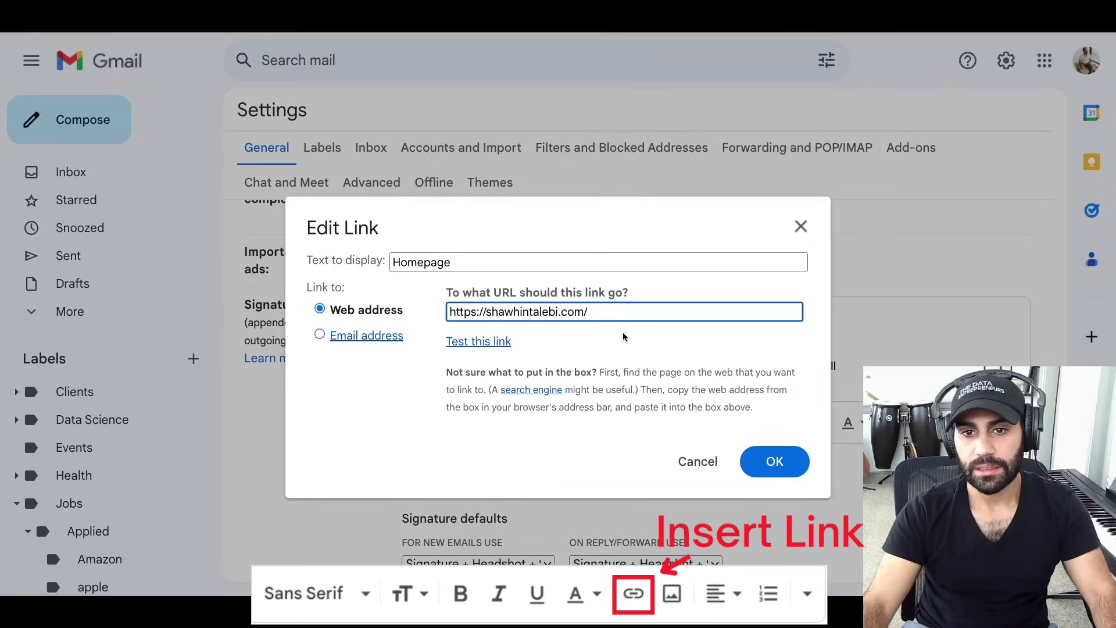
click(807, 460)
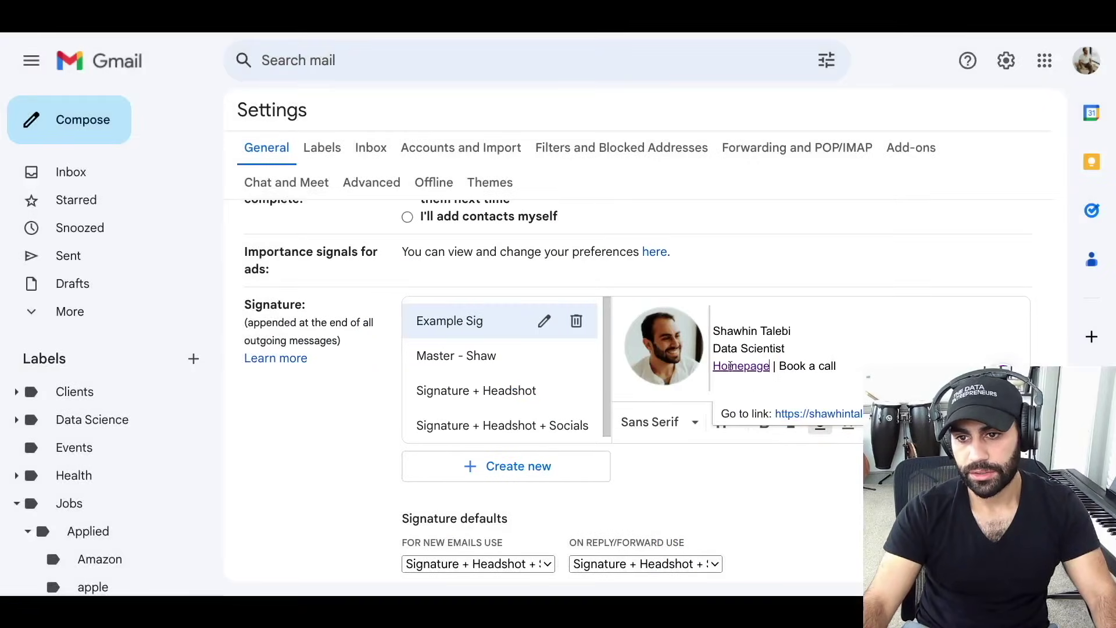
- Copy the sender's Calendly address and link the text "Book a call" in the signature to it
click(591, 33)
key(ctrl+c)
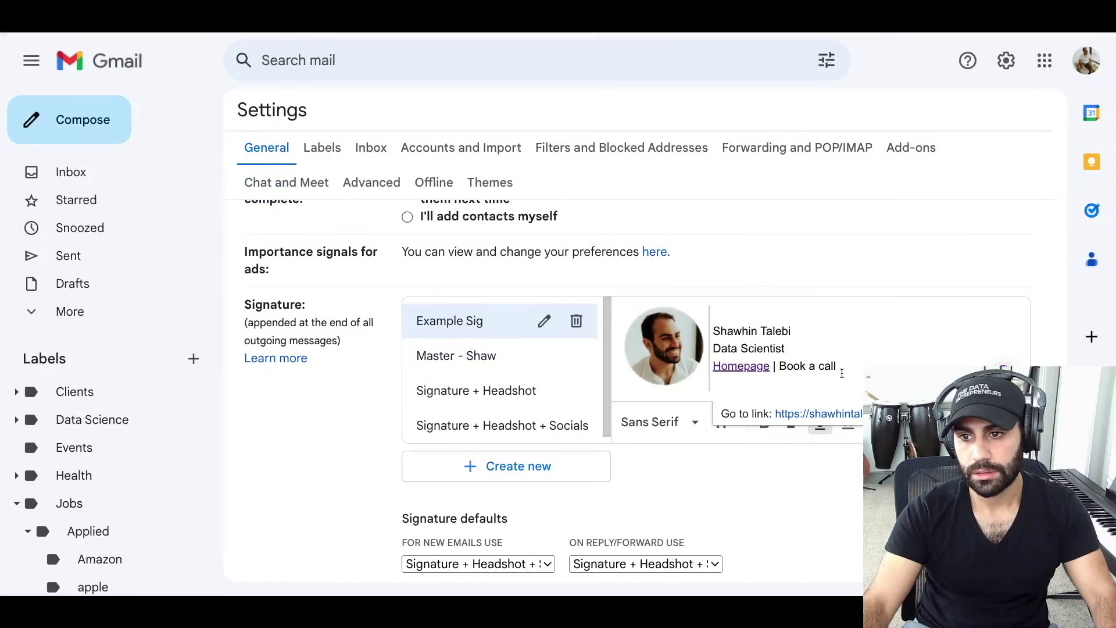
drag(841, 373, 780, 367)
key(ctrl+k)
key(ctrl+v)
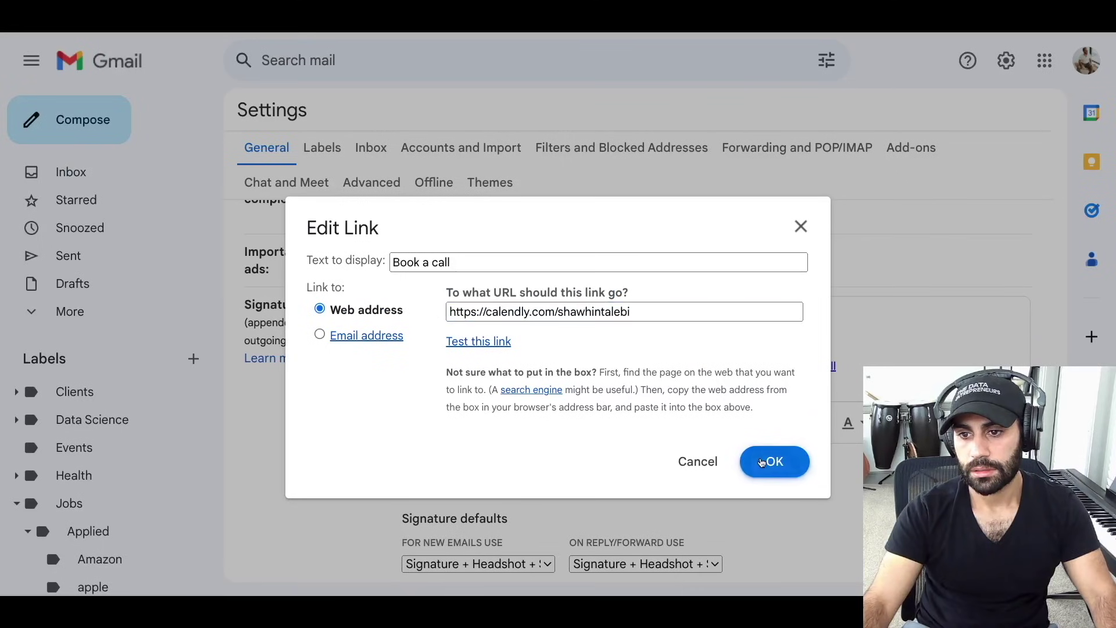
click(761, 463)
- Make the sender's name on the signature's first line bold, leaving no extra line below the links
key(Return)
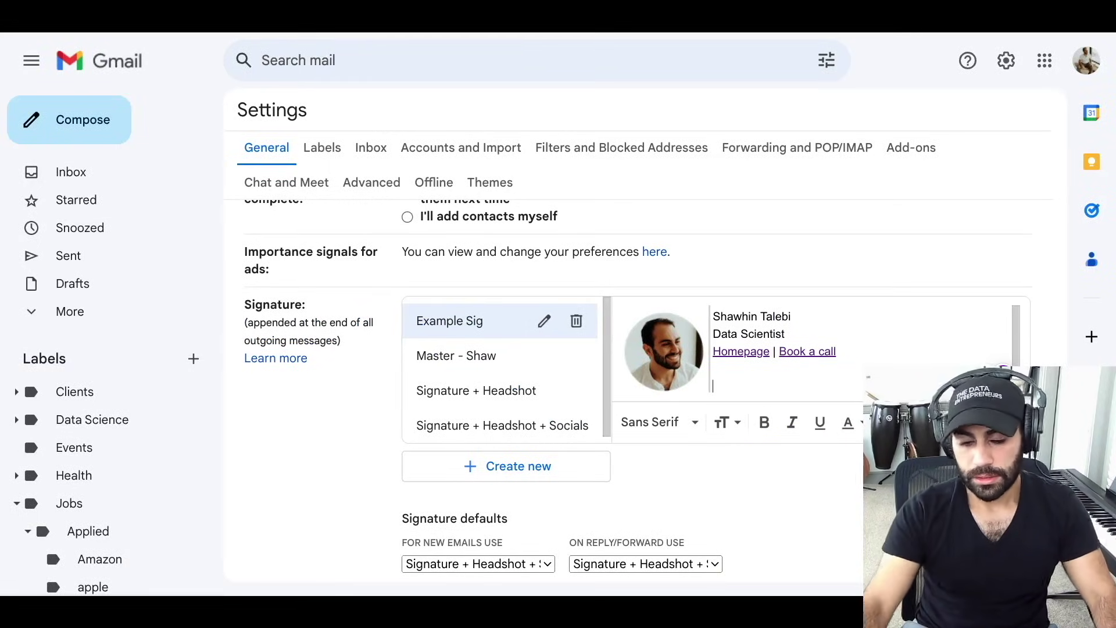
key(BackSpace)
drag(797, 319, 713, 319)
key(ctrl+b)
click(847, 357)
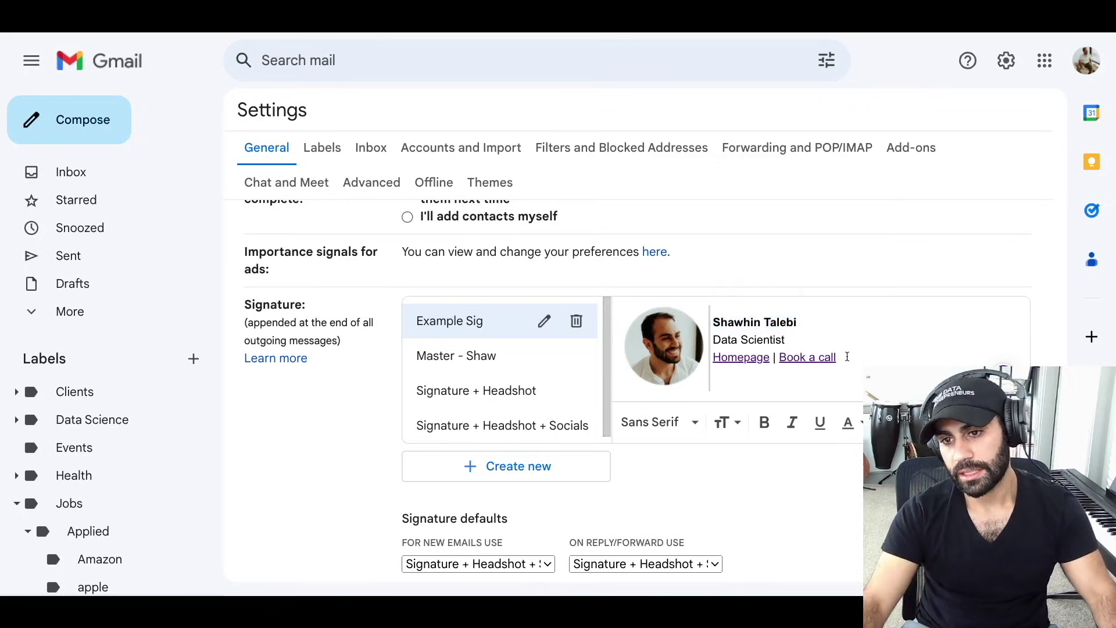
- Indent each of the three signature lines with a leading space and add a new line below the links
click(714, 322)
click(714, 341)
click(714, 357)
click(785, 378)
key(Return)
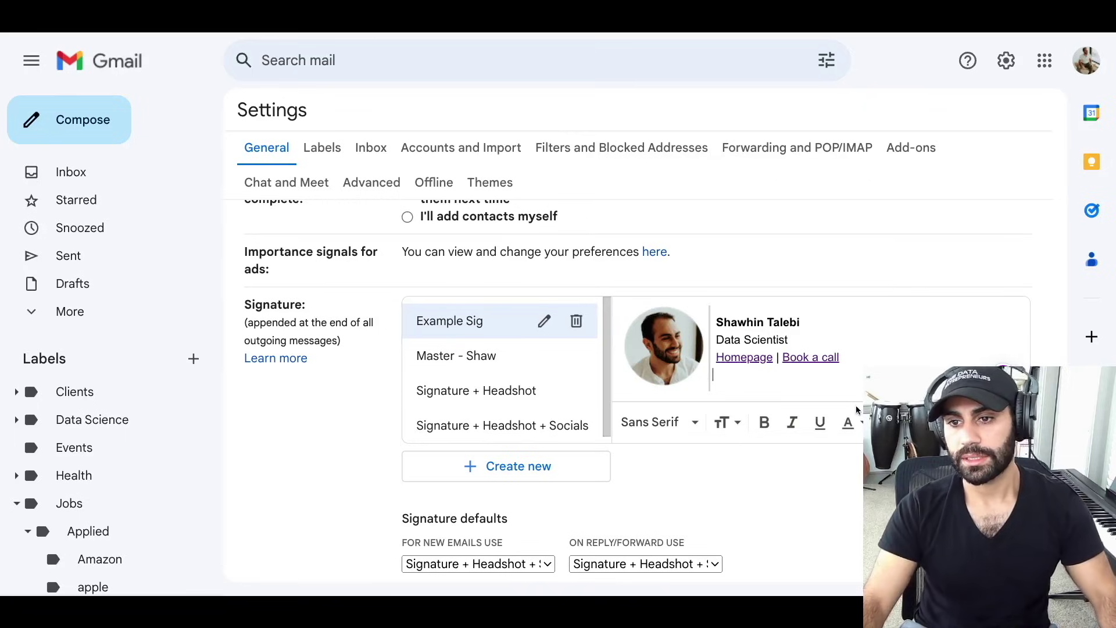
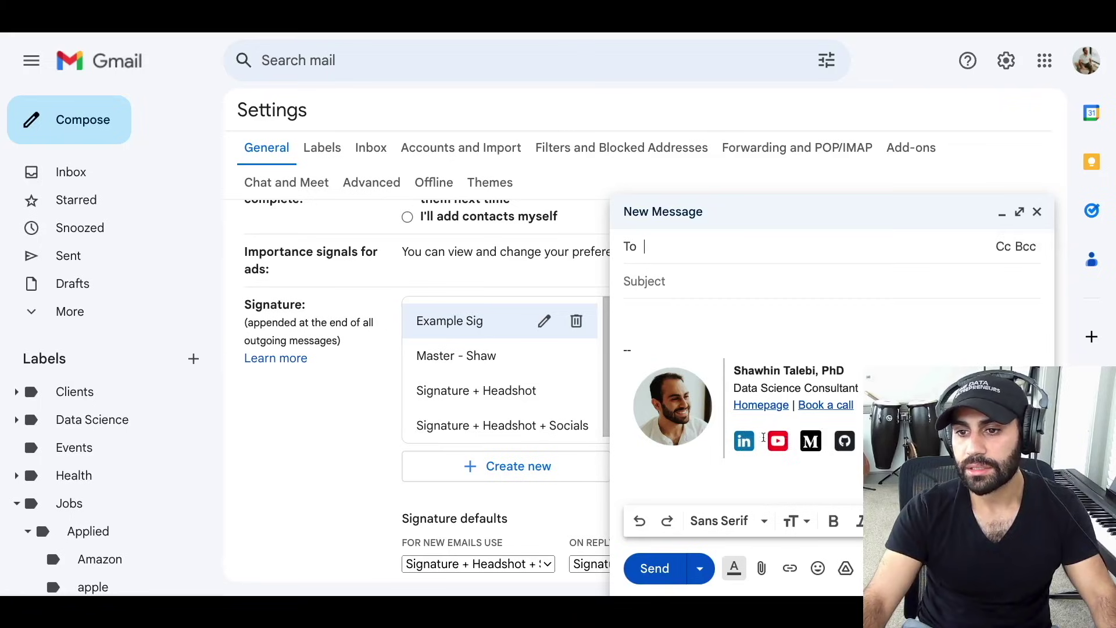
- Examine the social icons in the existing signature of a new message and close the draft
click(718, 343)
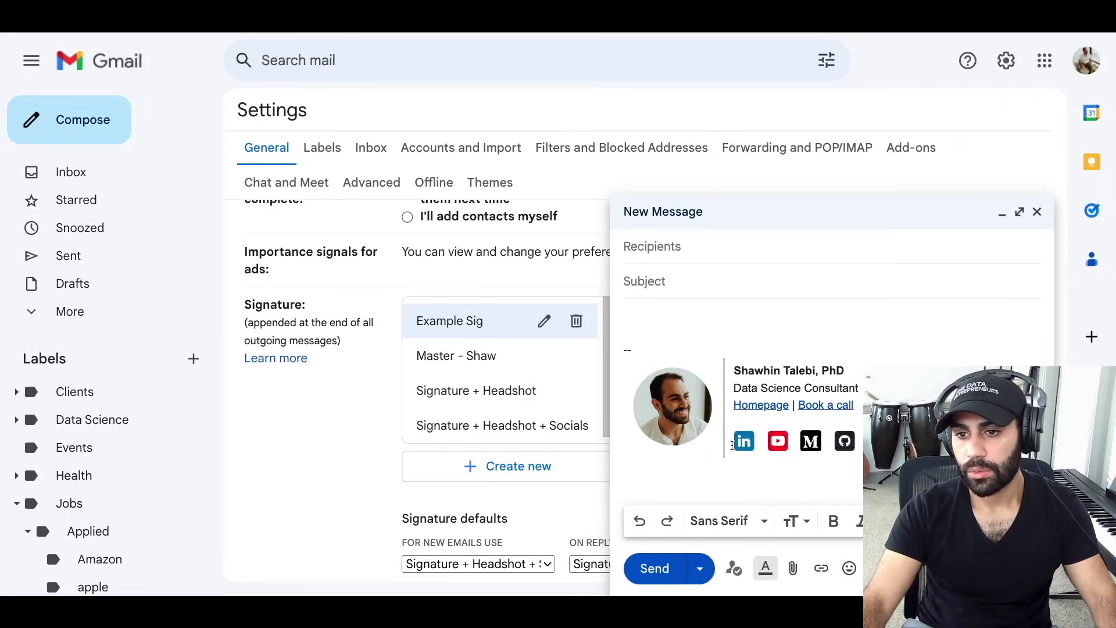
click(1037, 212)
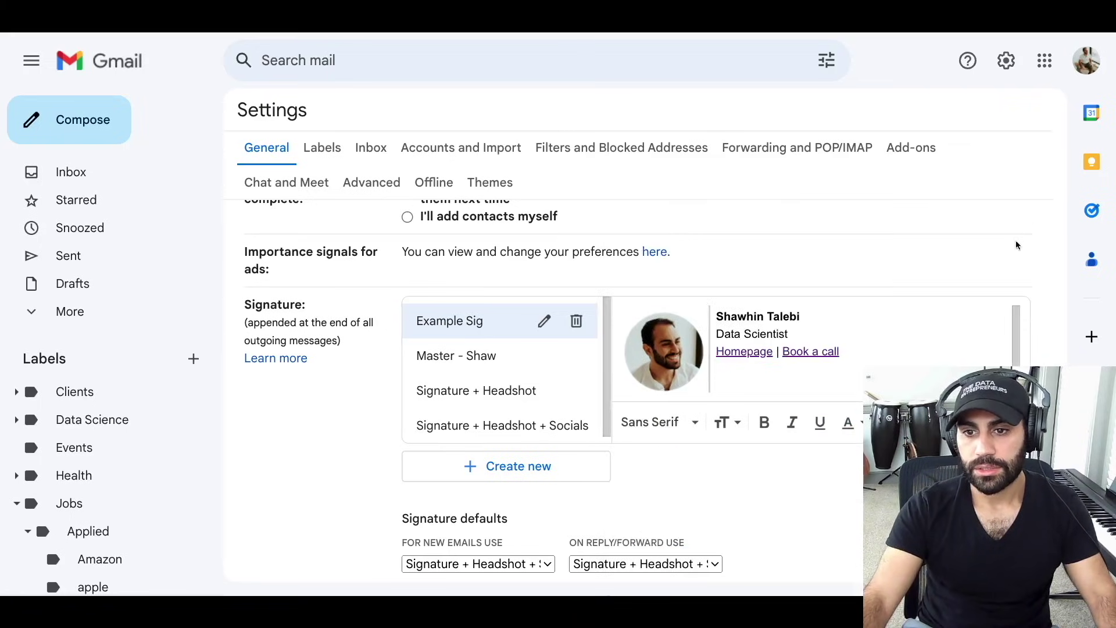
- Start inserting an image by web address on the empty line below the signature's links
click(738, 384)
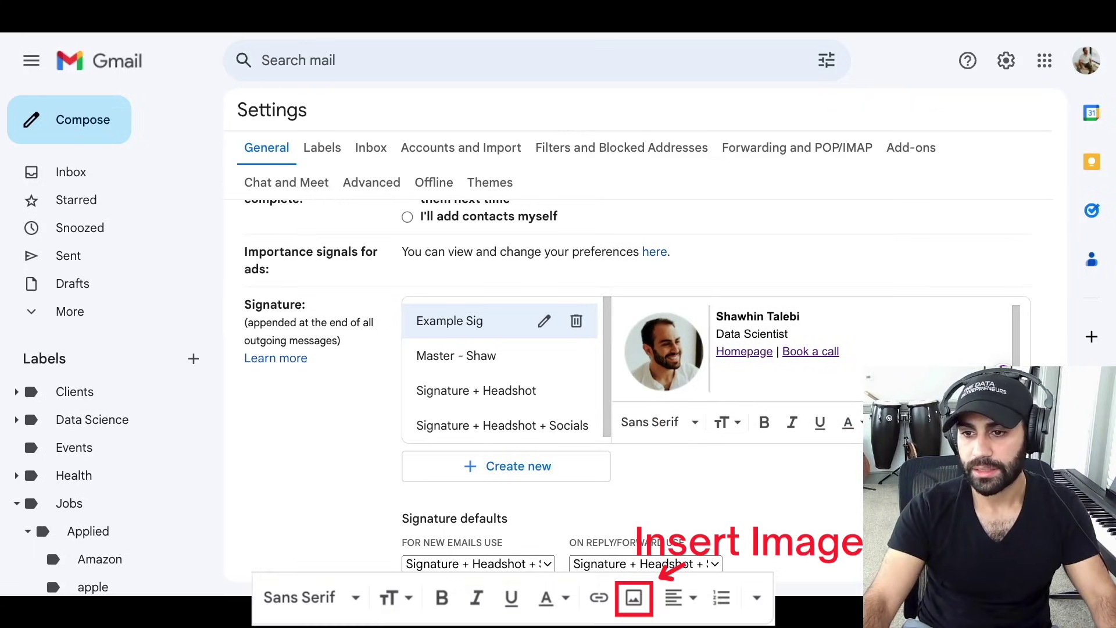
click(918, 422)
click(444, 144)
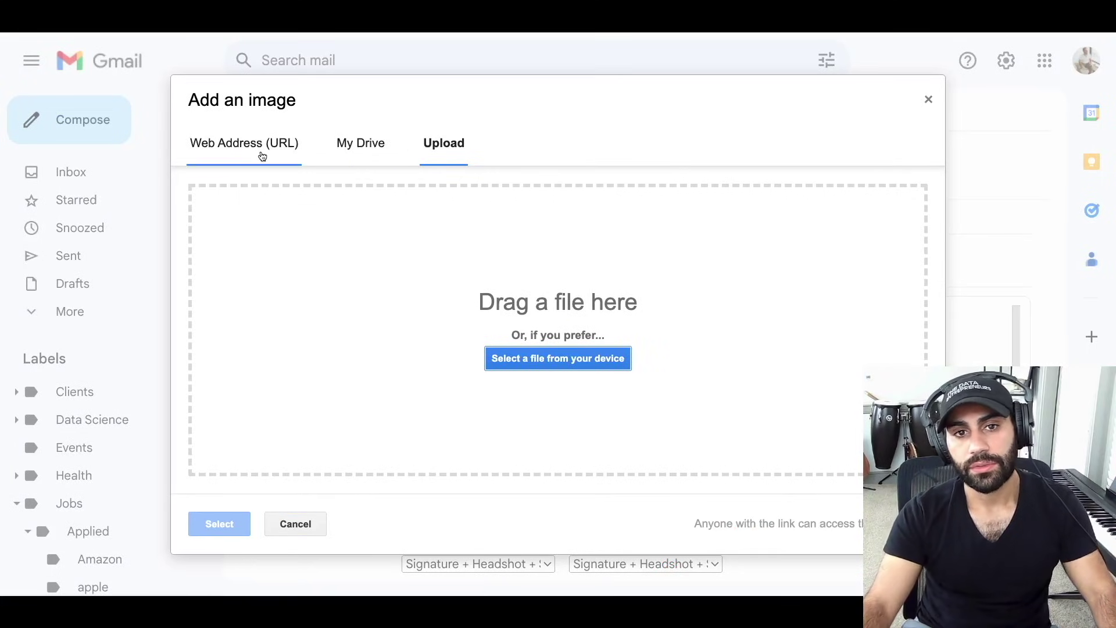
click(262, 157)
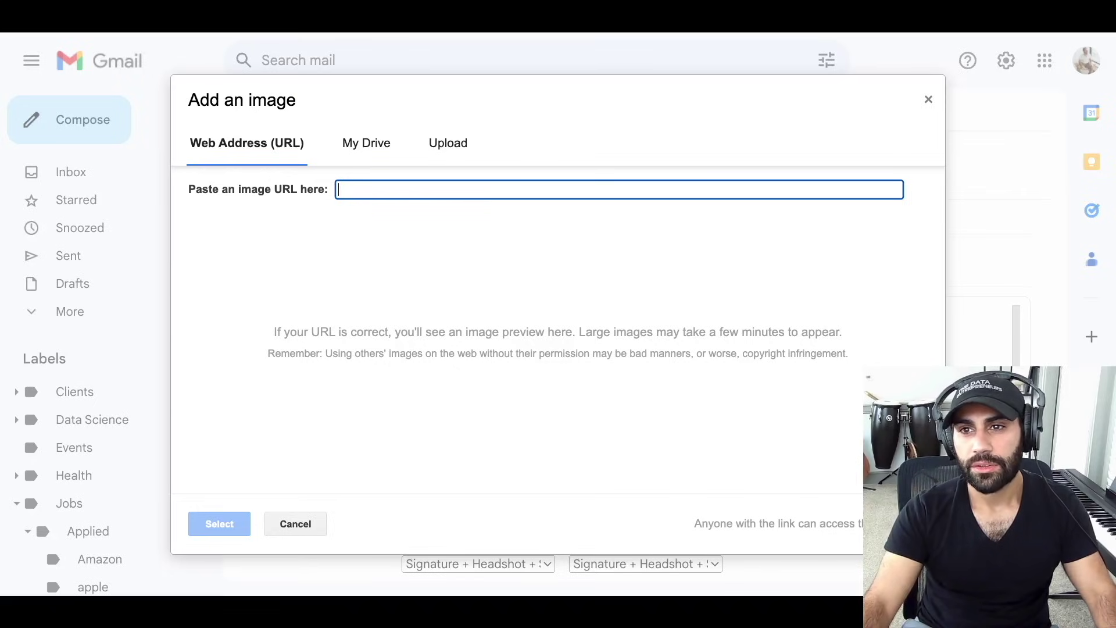
- Search Google for "social media icons for email signature" and open Exclaimer's page on adding social media icons
key(super+t)
text(social media icons for email signature)
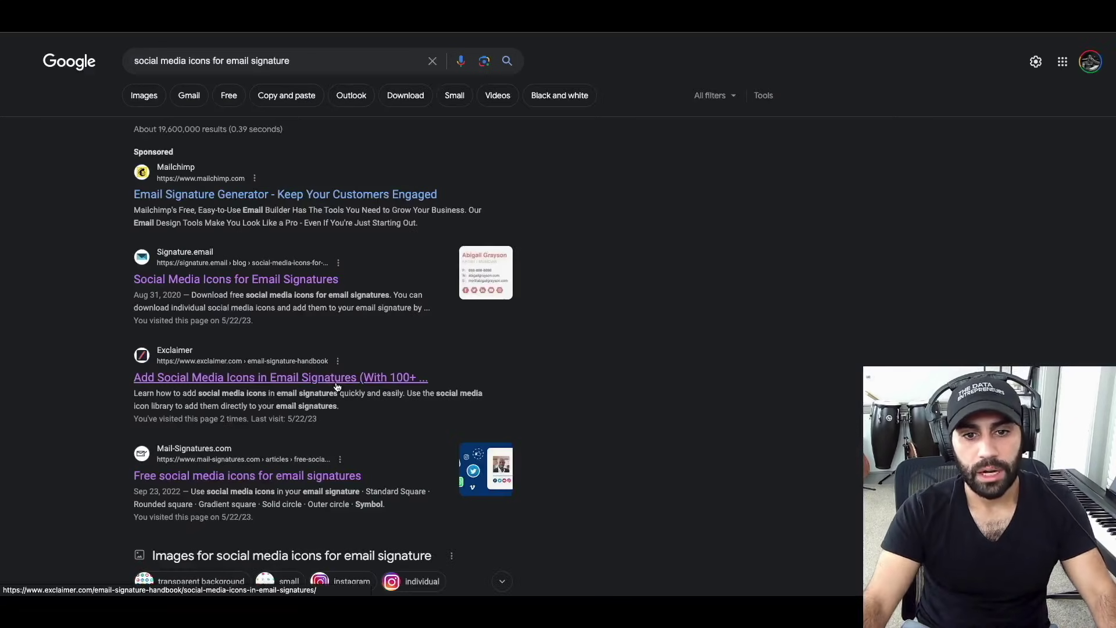
click(337, 377)
scroll(512, 352, down, 10)
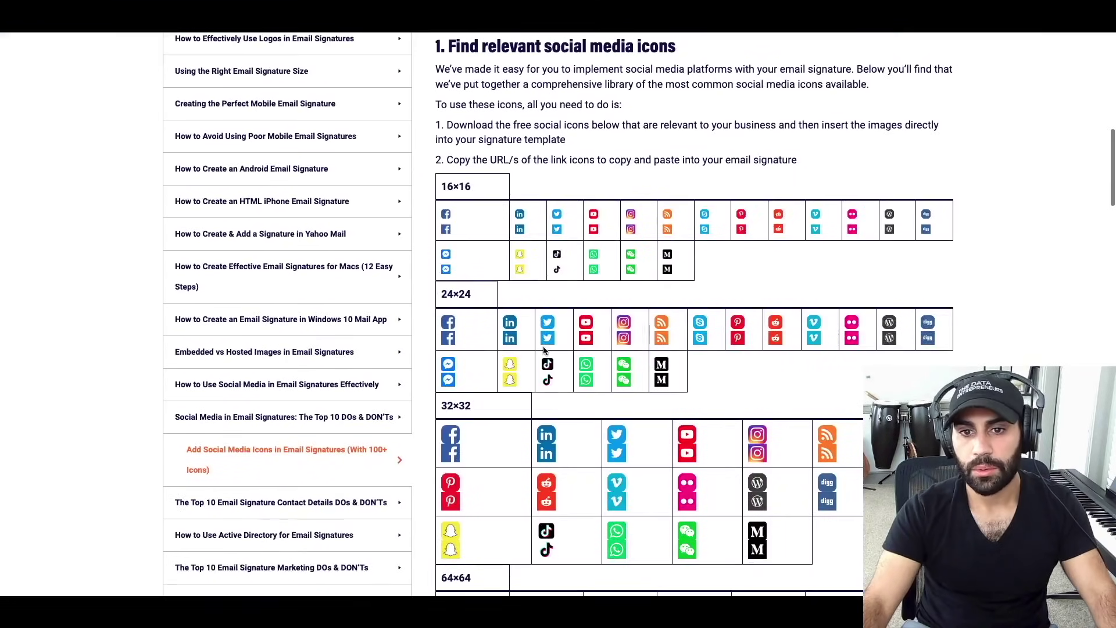
- Copy the image address of the rounded LinkedIn icon in the page's 24×24 set
scroll(499, 345, down, 1)
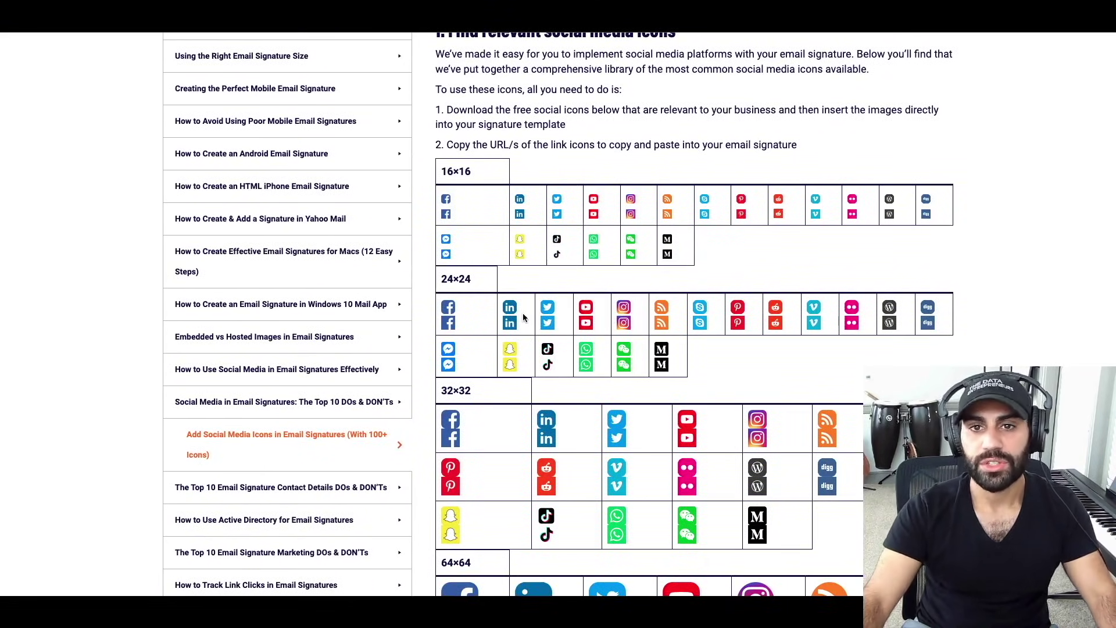
right_click(512, 312)
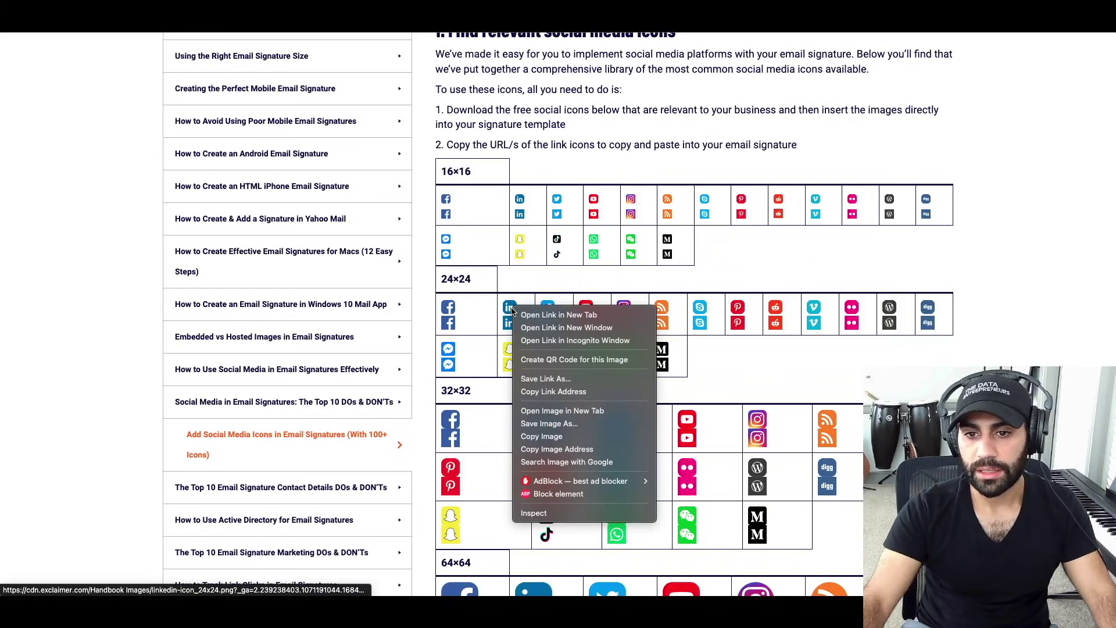
click(542, 450)
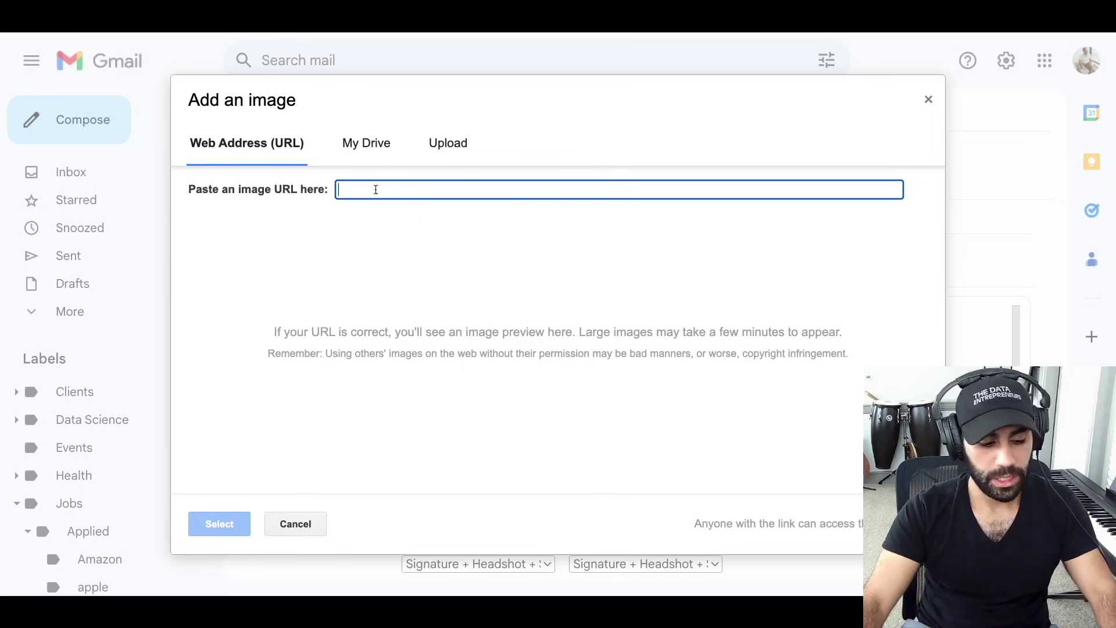
- Insert the LinkedIn icon into the Gmail signature from the copied image address and remove the space before it
key(ctrl+v)
click(219, 524)
click(743, 379)
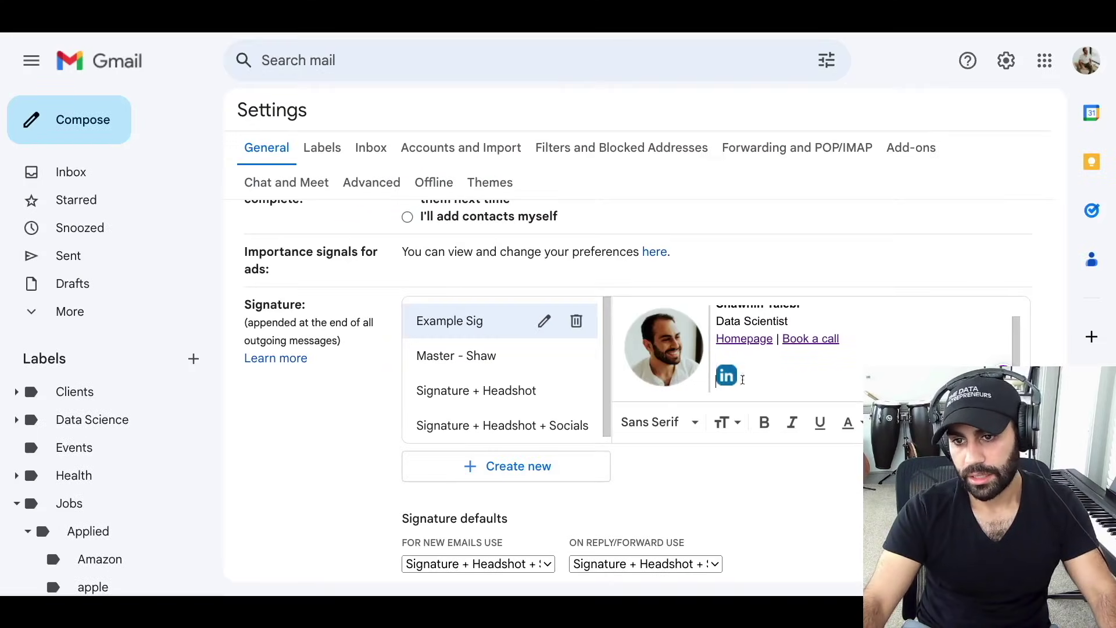
drag(735, 377, 723, 377)
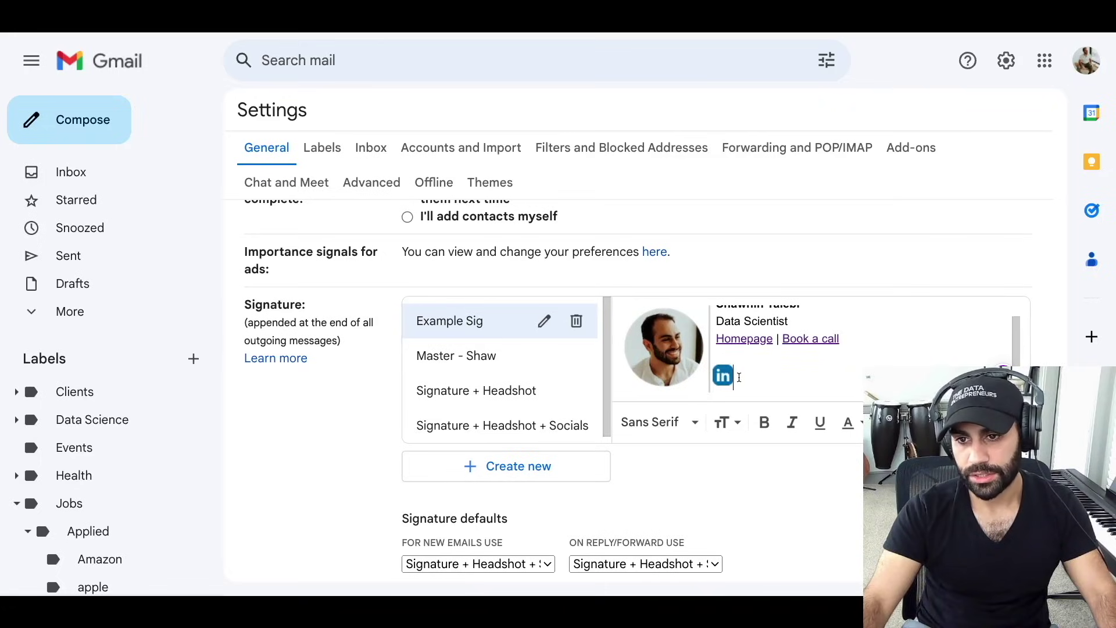
- Replace the web-address LinkedIn icon in the signature with a LinkedIn icon file uploaded from the computer
key(BackSpace)
click(917, 423)
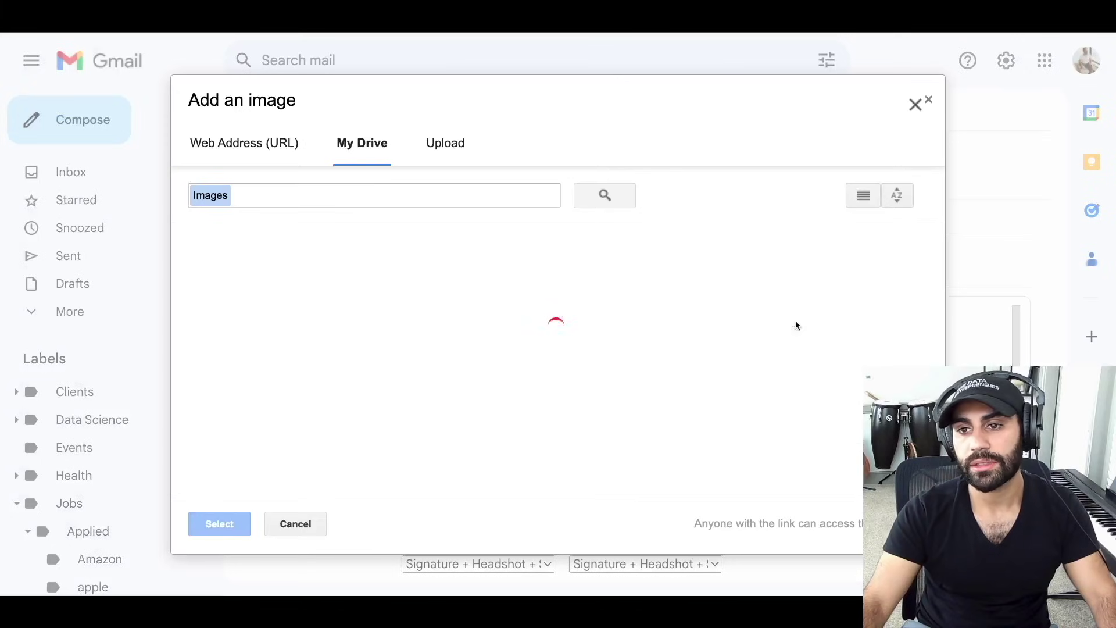
click(444, 143)
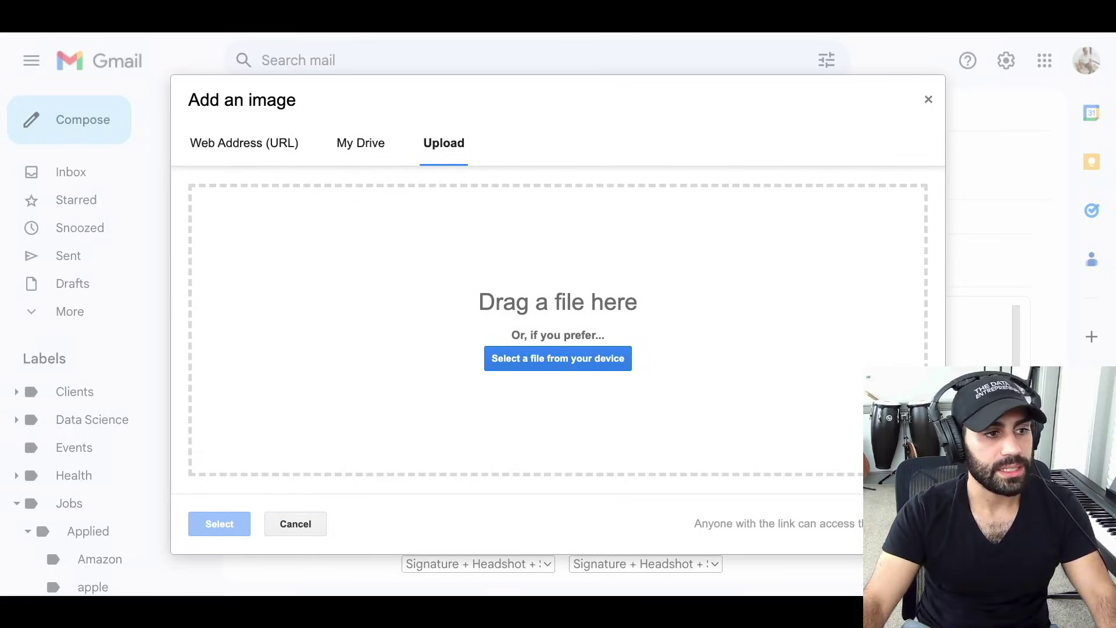
drag(0, 303, 321, 330)
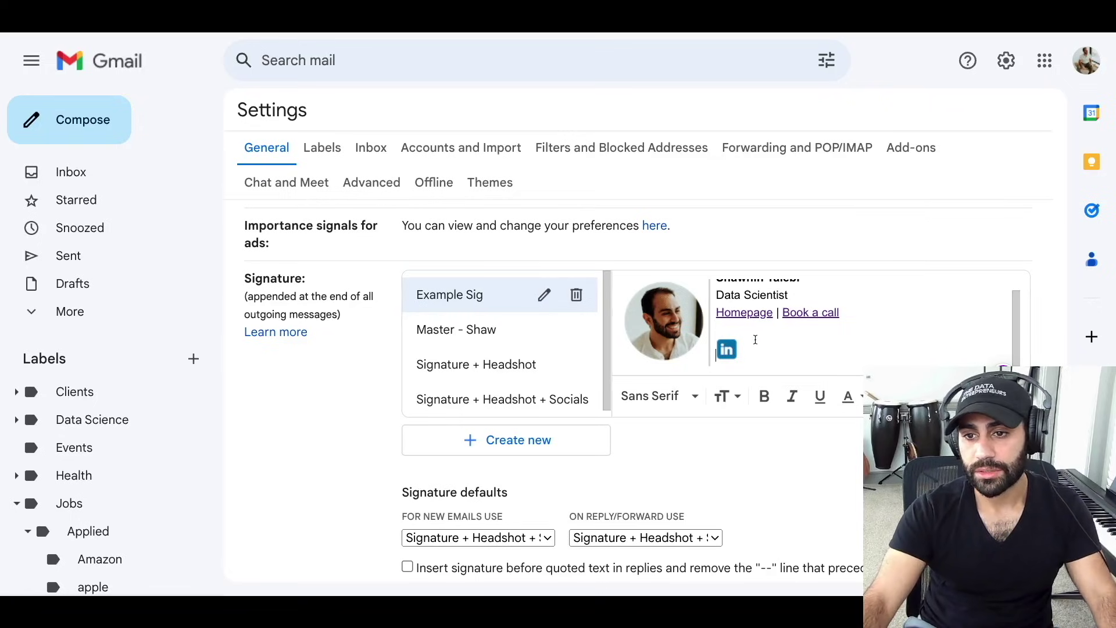
click(733, 353)
click(748, 353)
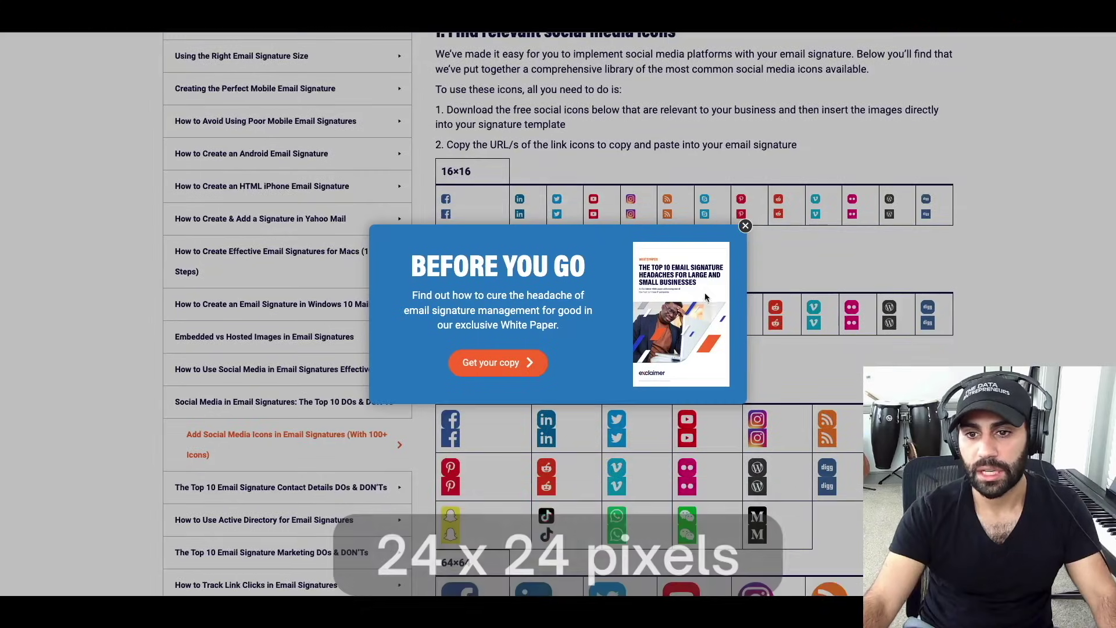
- Dismiss the pop-up on Exclaimer's icon page and compare the 24×24, 32×32 and larger social icon sets
click(741, 221)
scroll(454, 284, down, 1)
drag(479, 262, 444, 260)
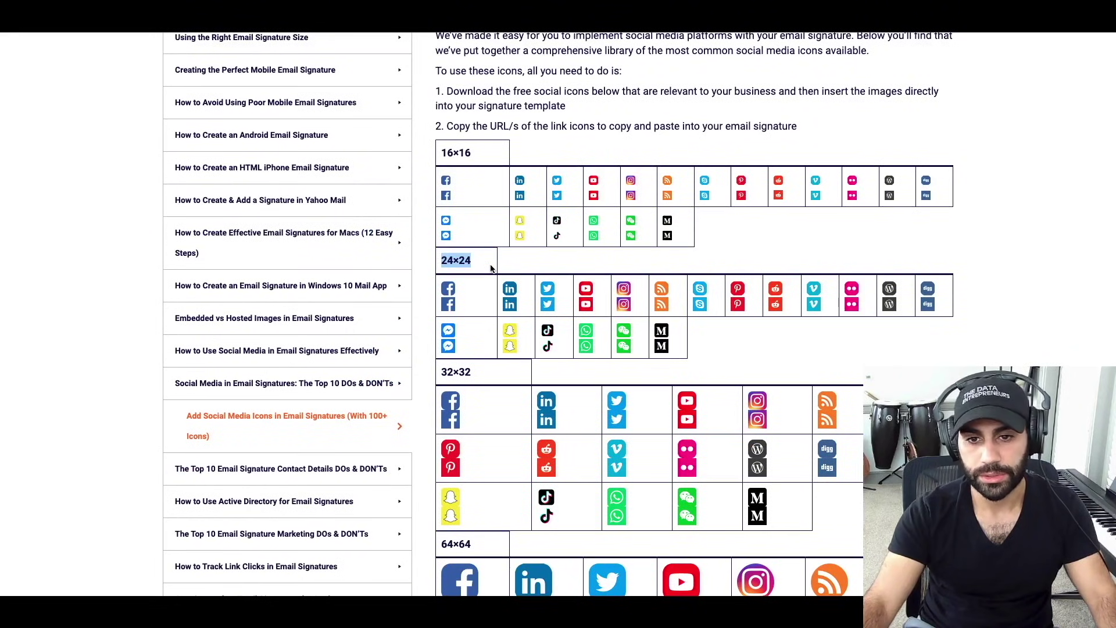
scroll(491, 279, down, 3)
drag(490, 286, 441, 285)
scroll(477, 309, down, 6)
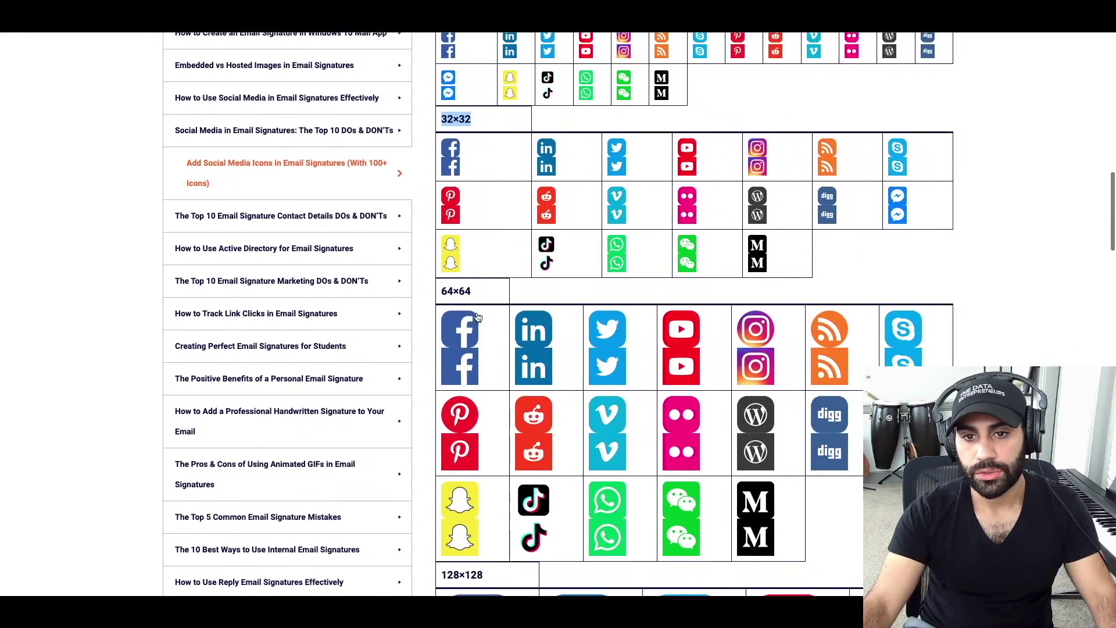
scroll(476, 317, down, 4)
scroll(734, 151, up, 7)
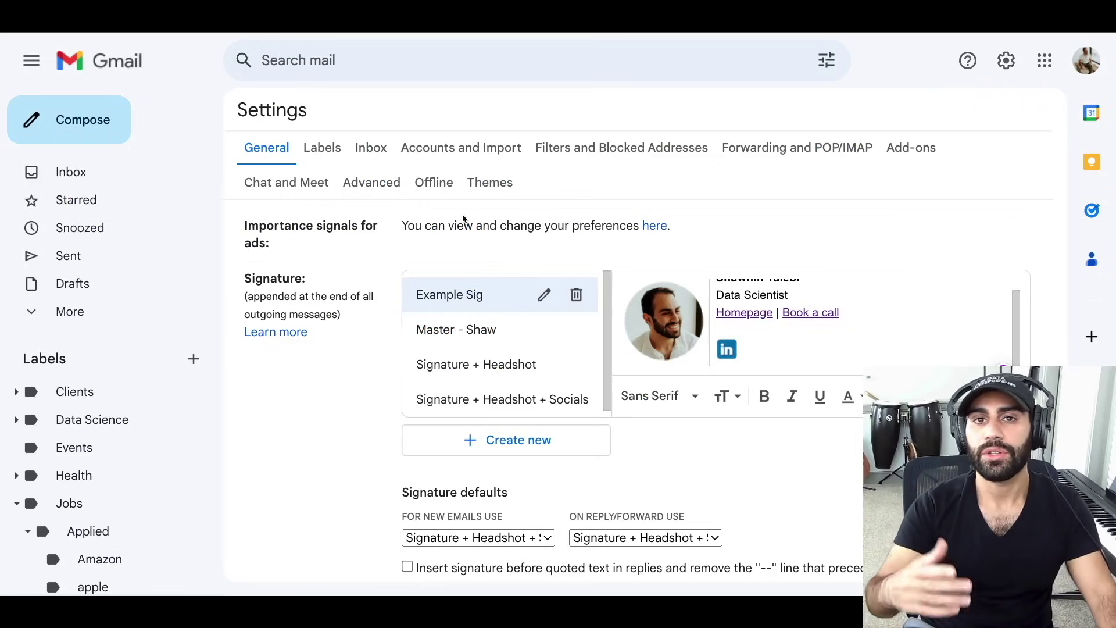
- Upload the YouTube, Medium and GitHub icon files from the computer into the signature after the LinkedIn icon
scroll(765, 375, down, 1)
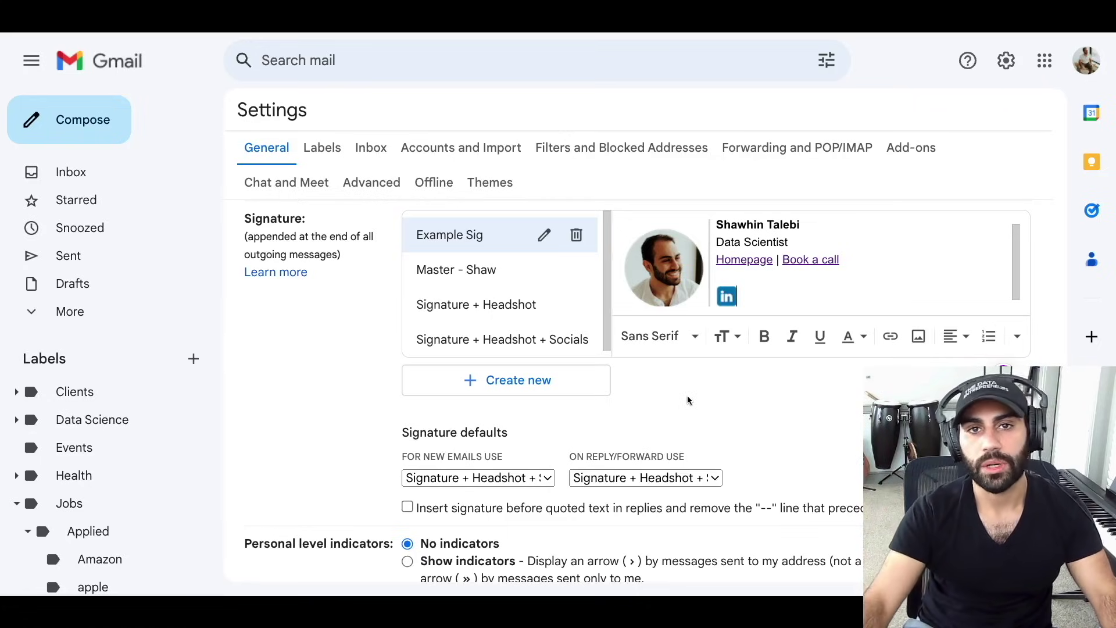
click(919, 337)
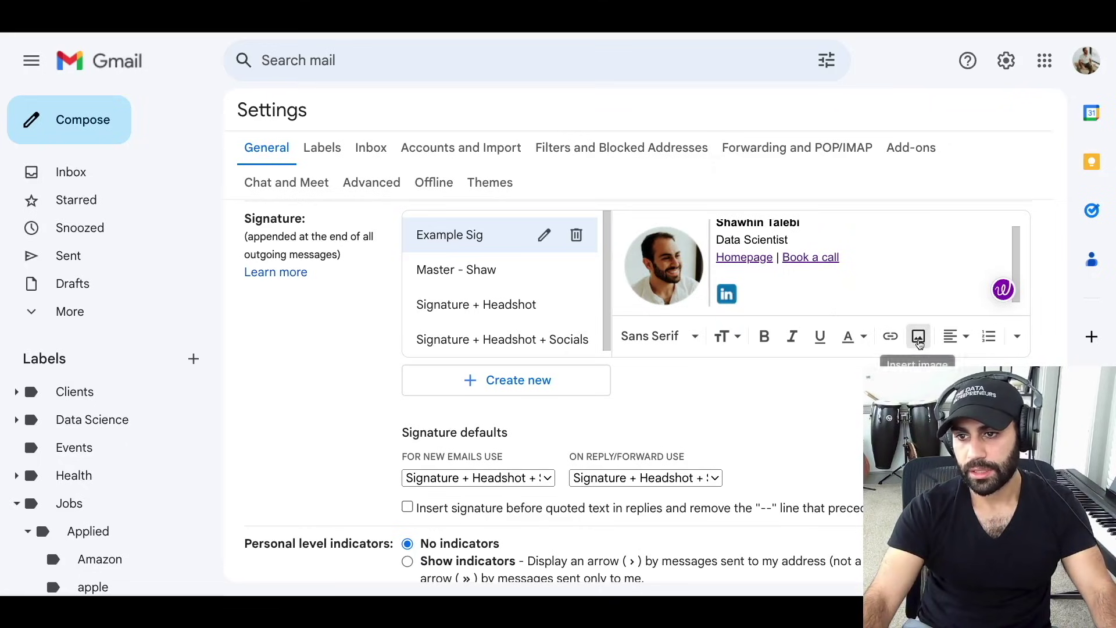
click(919, 339)
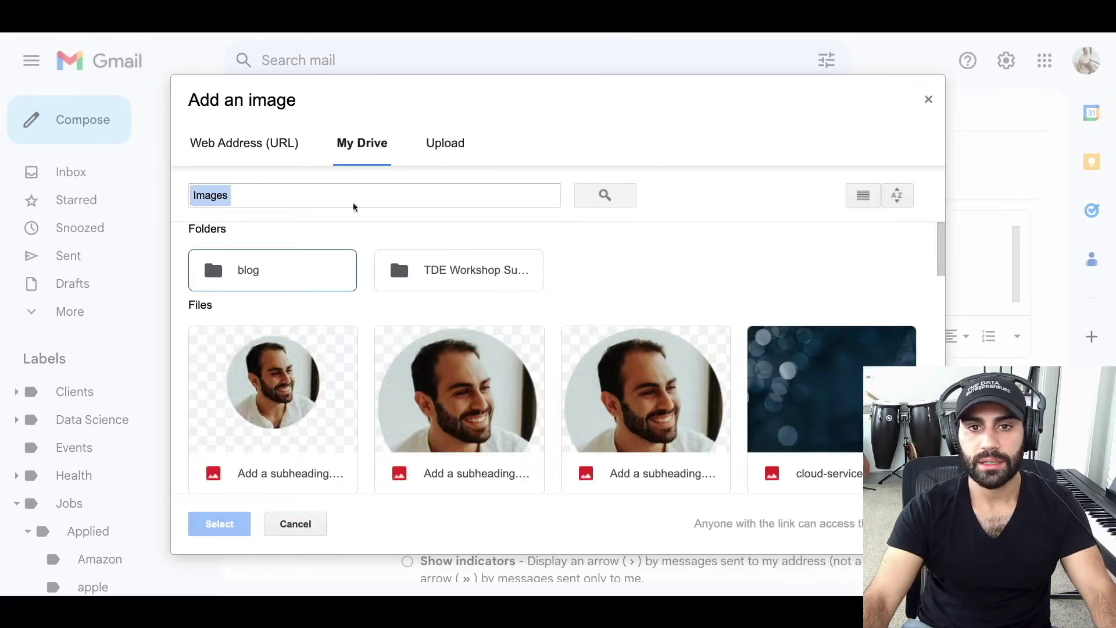
click(443, 145)
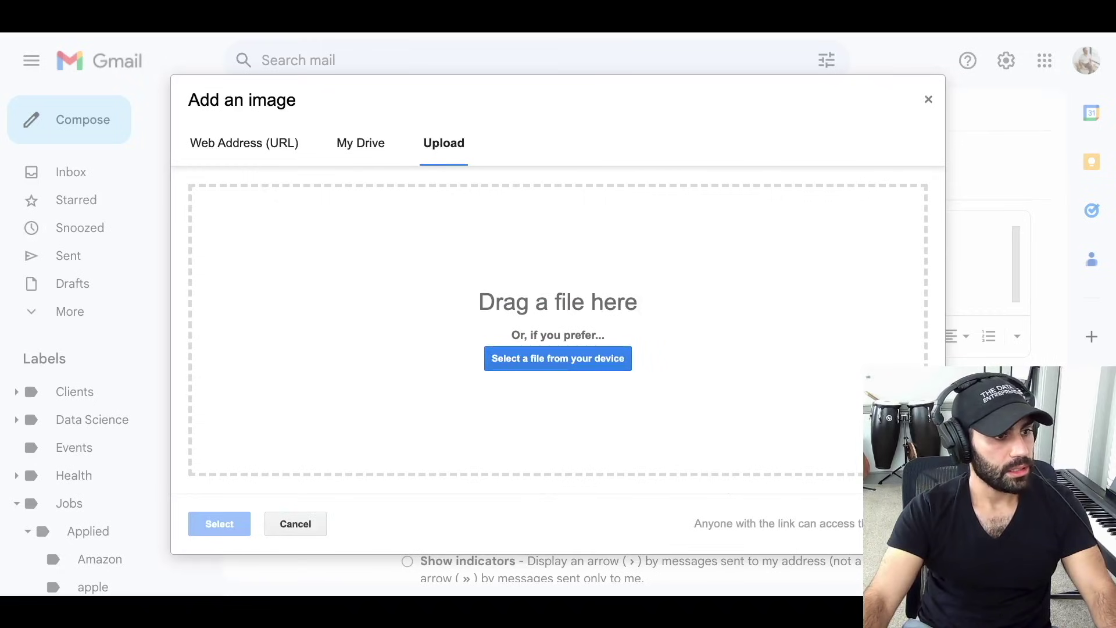
drag(432, 178, 304, 319)
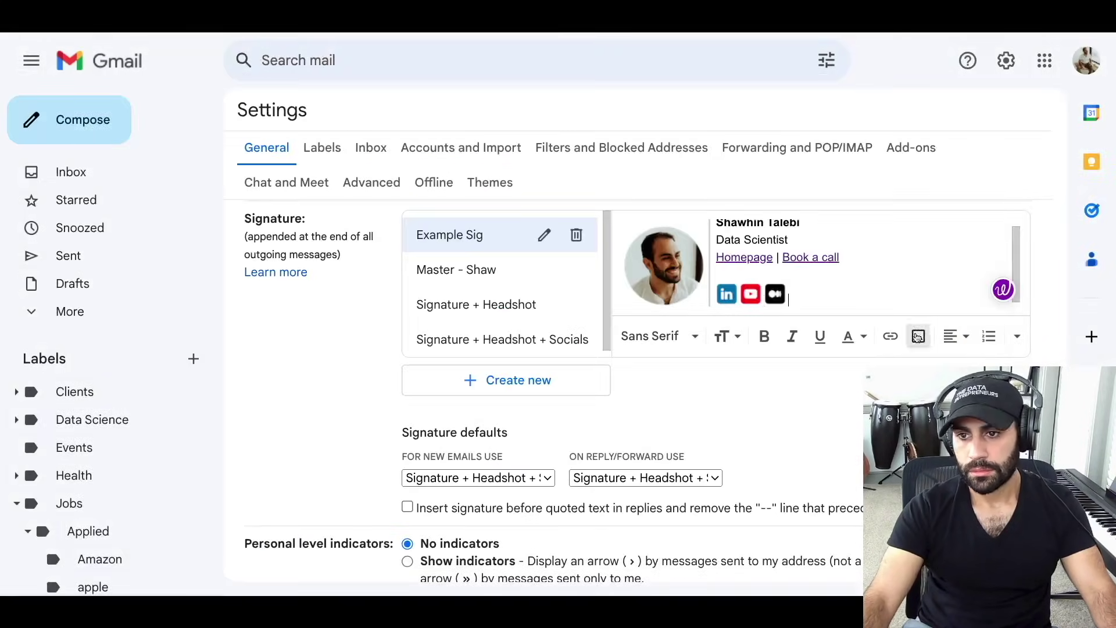
click(918, 332)
click(444, 143)
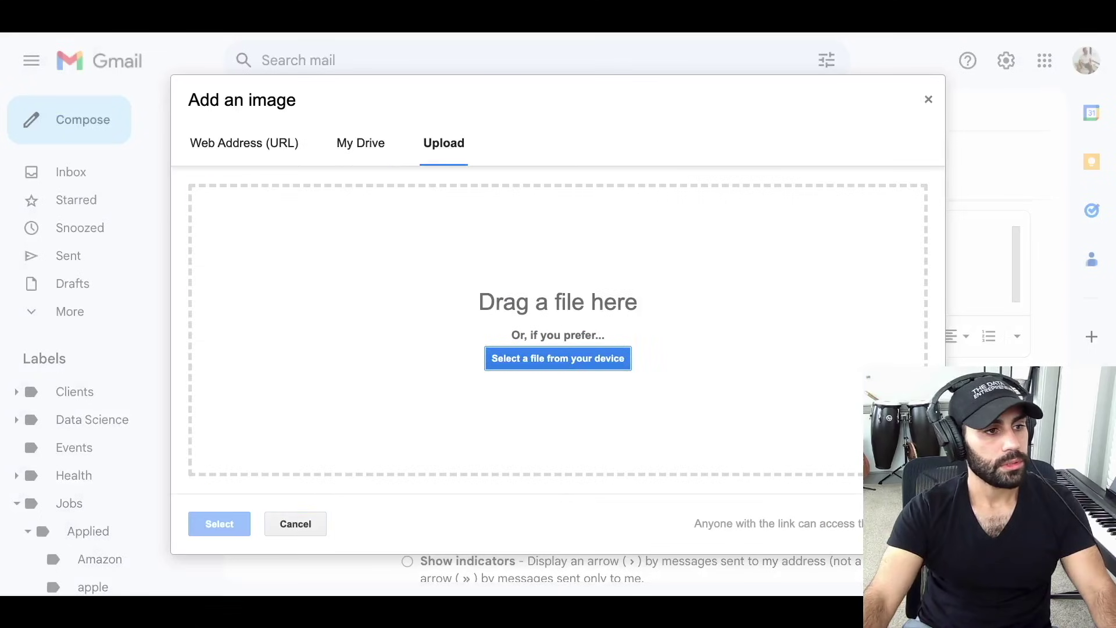
drag(410, 177, 465, 339)
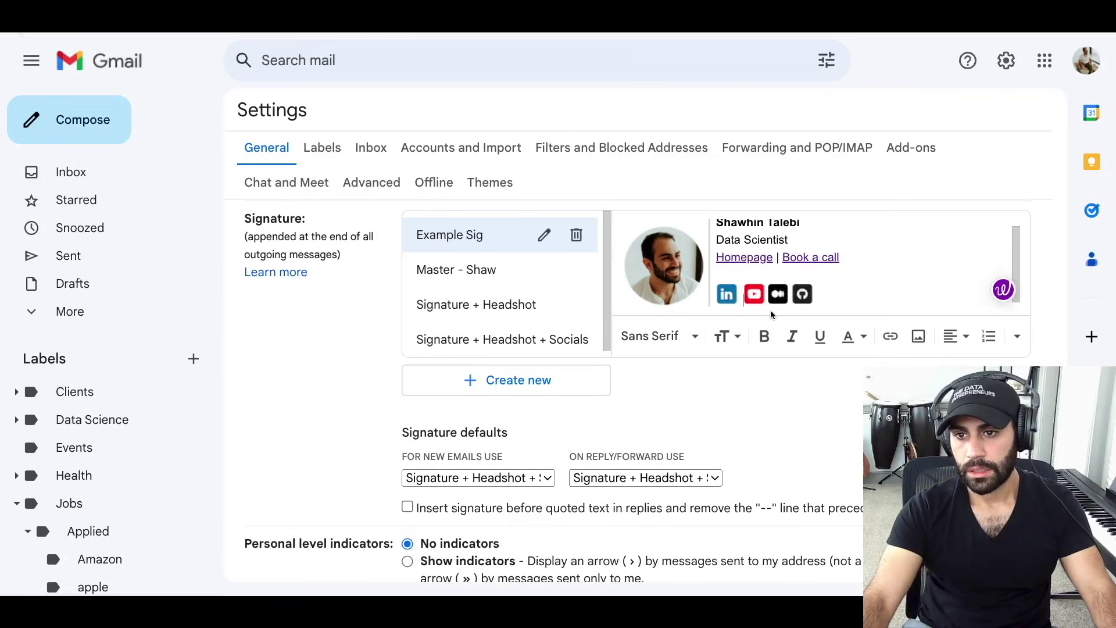
- Widen the gaps between the four social icons in the signature with extra spaces
click(773, 296)
click(794, 293)
click(811, 297)
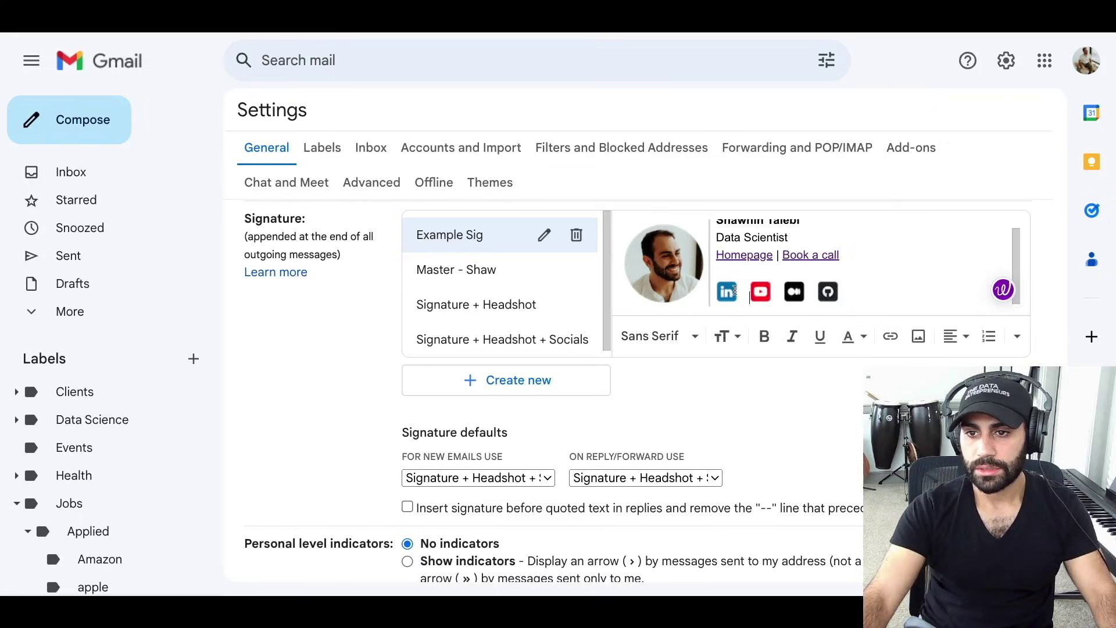
- Start linking the signature's LinkedIn icon and open the LinkedIn profile from the personal website's footer to get its address
drag(719, 295, 734, 294)
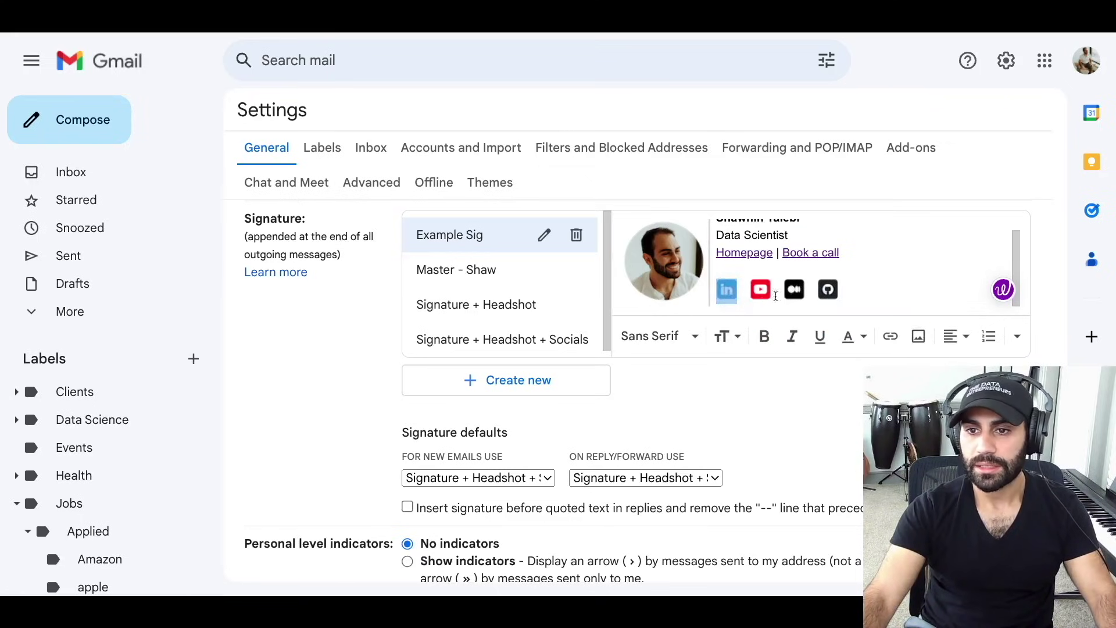
click(891, 338)
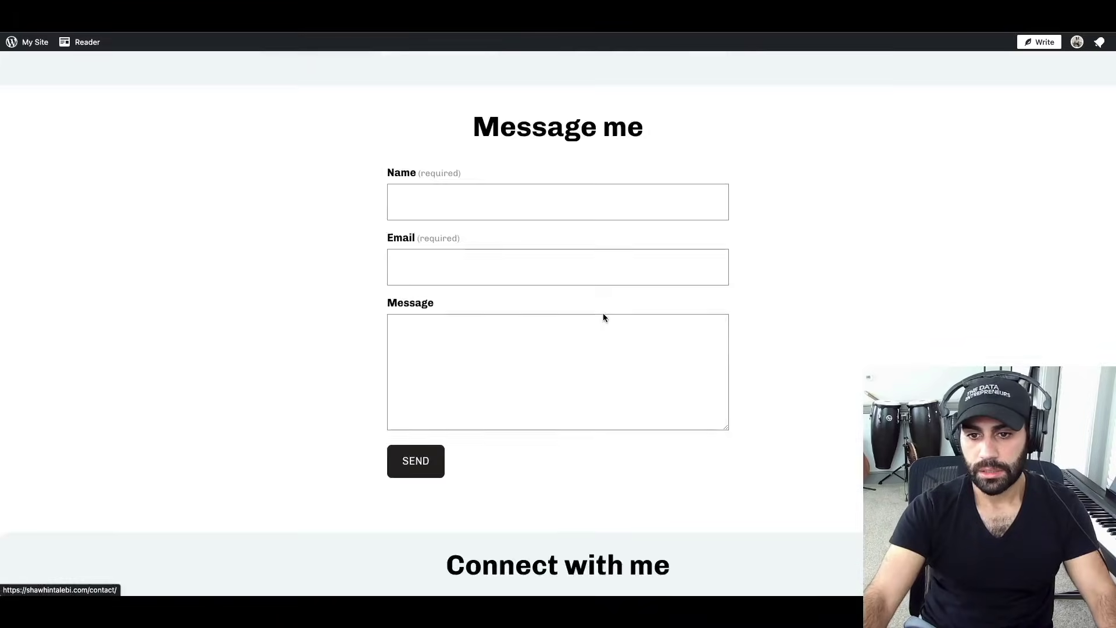
scroll(603, 317, down, 5)
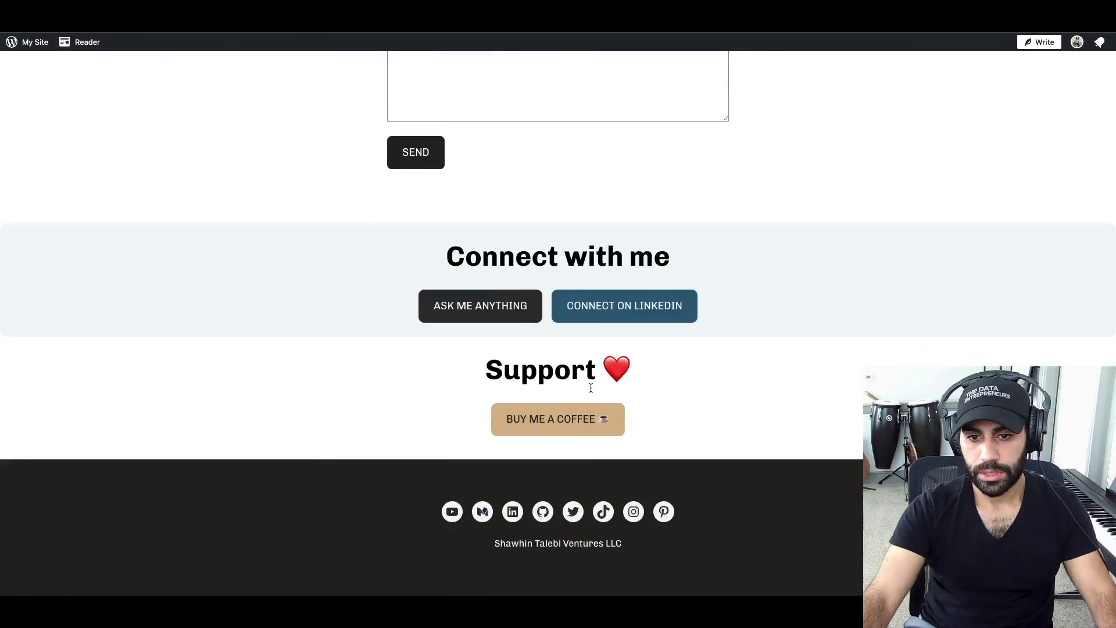
click(513, 511)
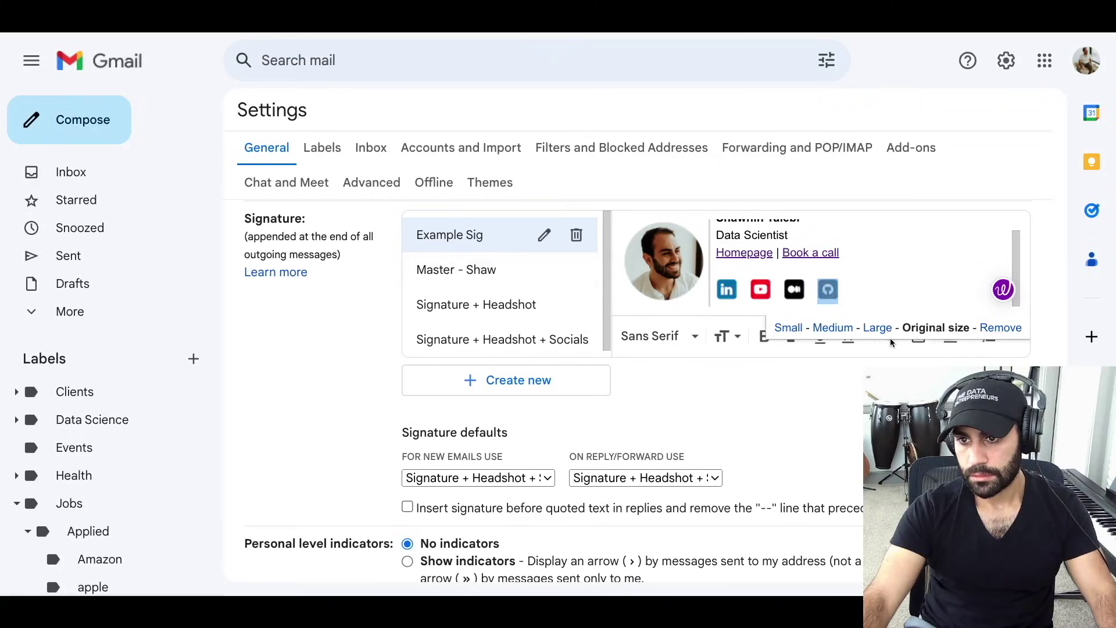
- Link the signature's GitHub icon to the web address of the GitHub profile
click(891, 345)
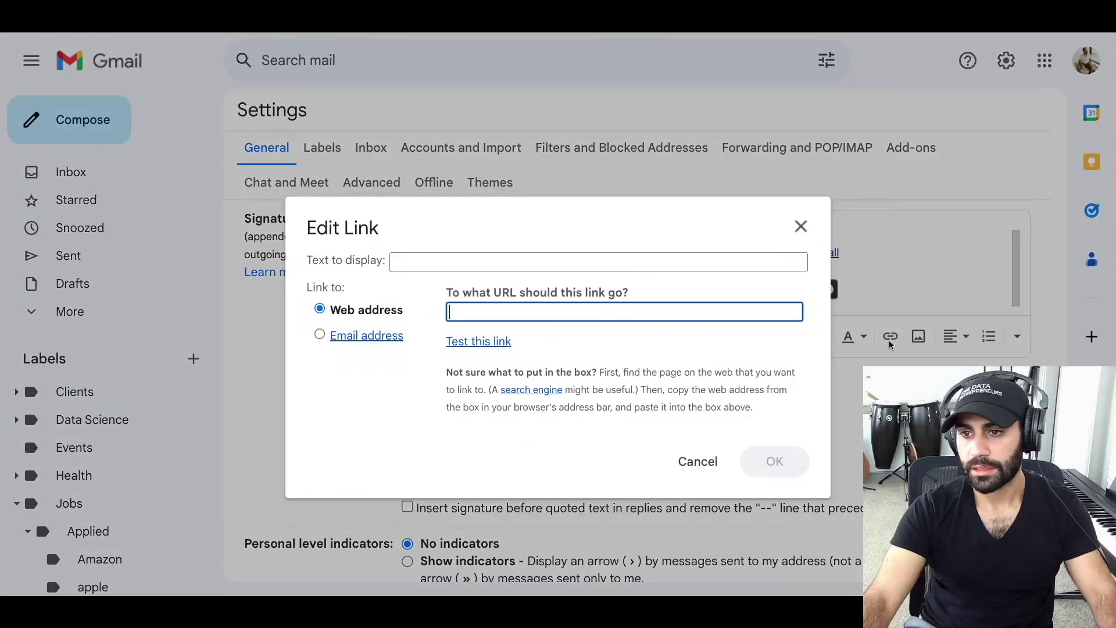
text(https://github.com/ShawhinT)
click(803, 468)
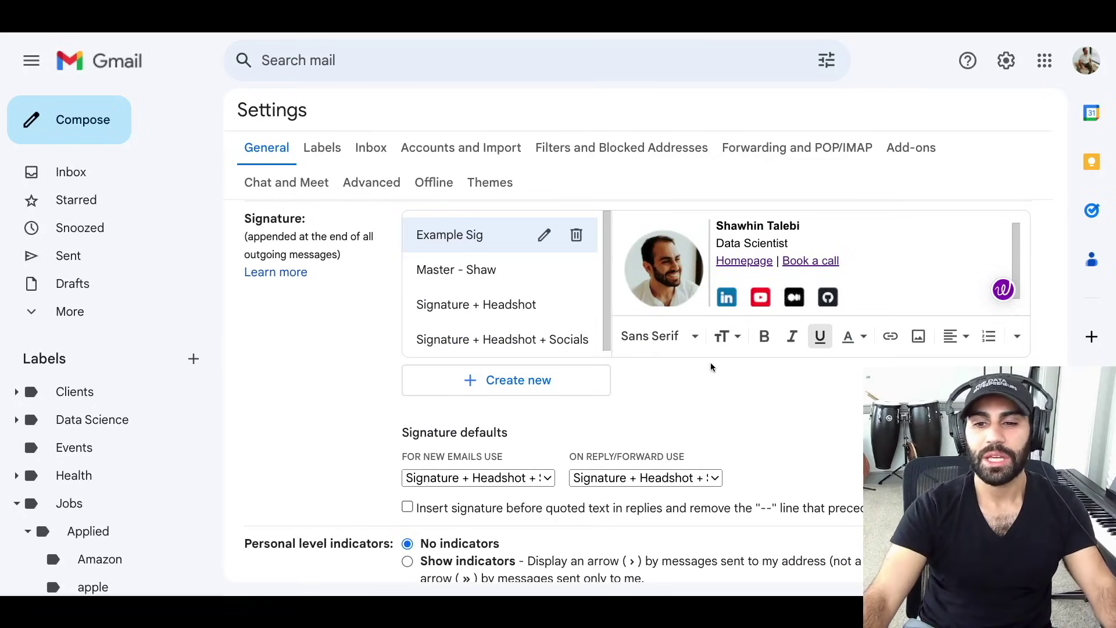
- Save the changes to the Gmail settings
scroll(710, 373, down, 3)
scroll(708, 383, down, 6)
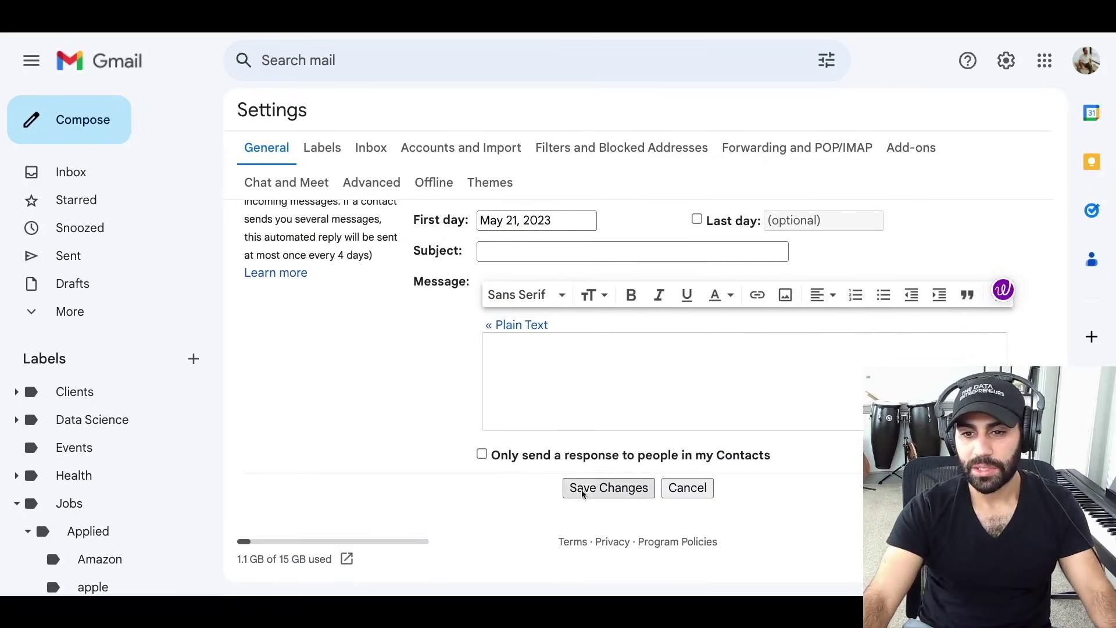
click(593, 488)
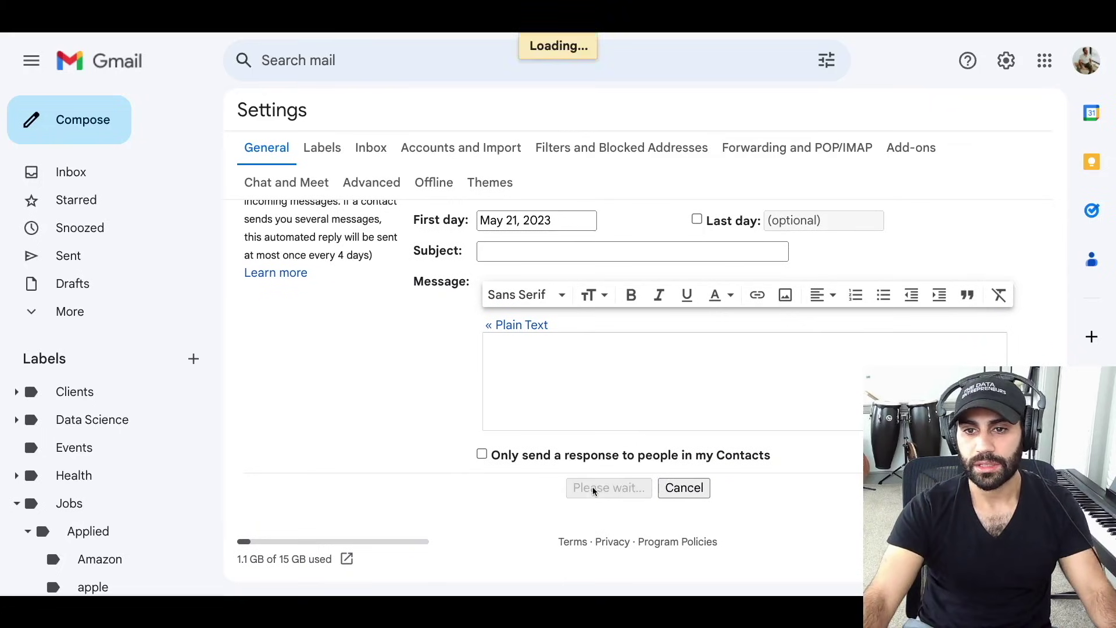
- Compose a new message to the sender's own Gmail address with the subject "Check out my email sig"
click(92, 129)
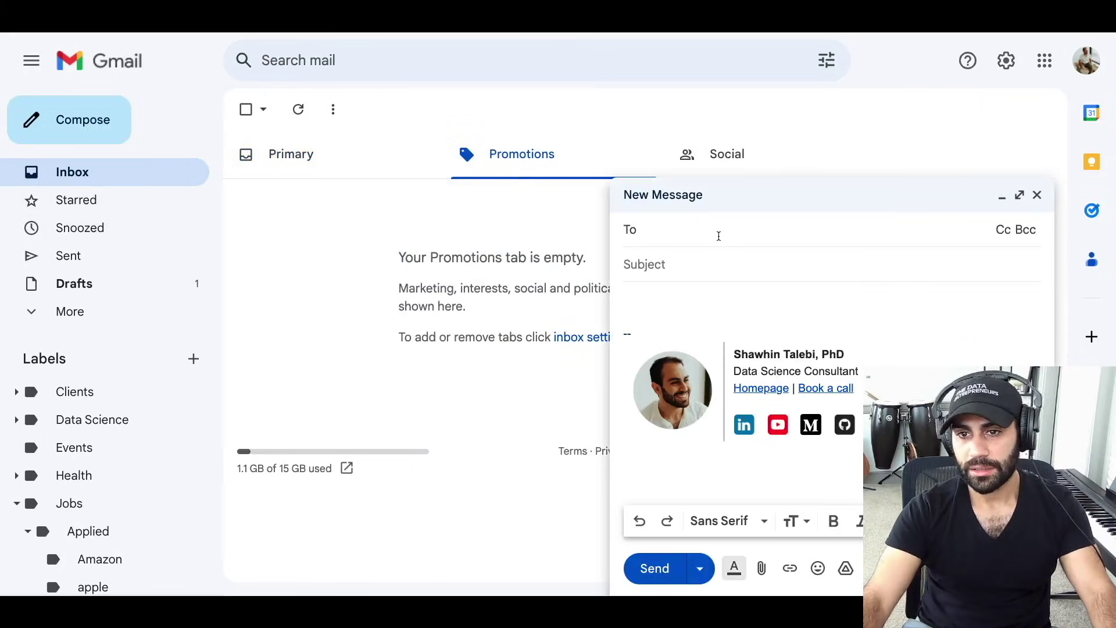
text(shawh)
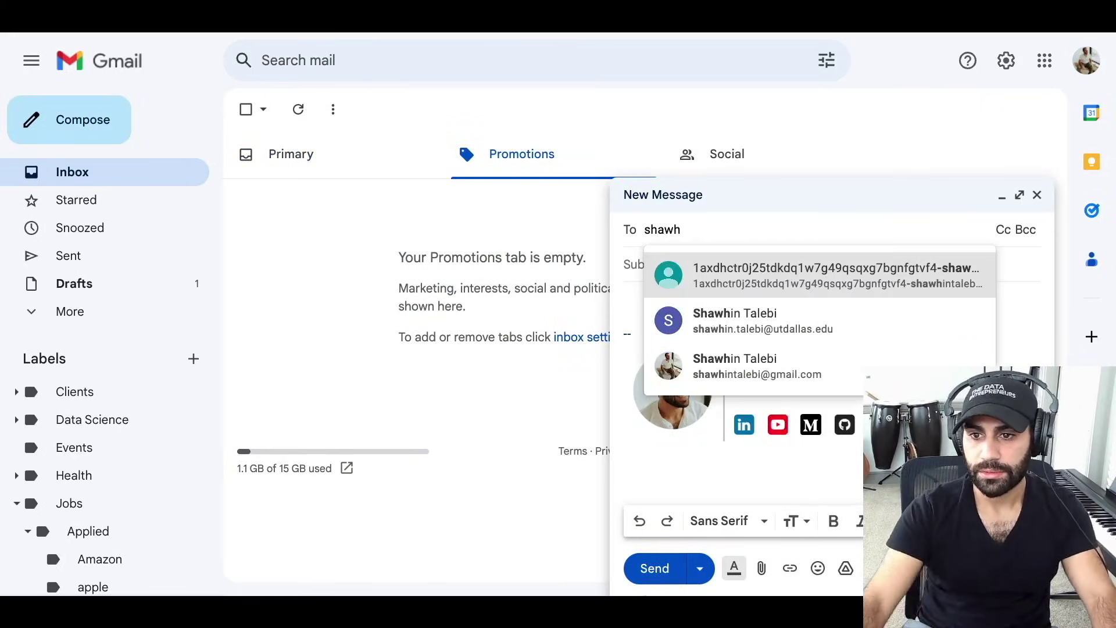
key(Down)
key(Down)
key(Return)
key(Tab)
text(Check ou)
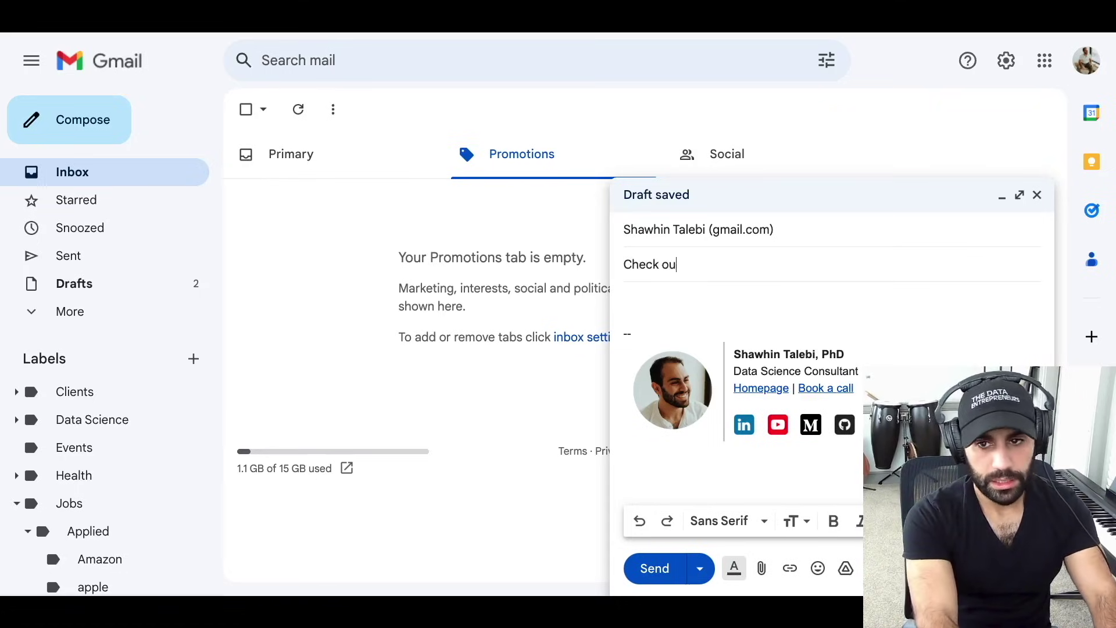
text(t my email sig)
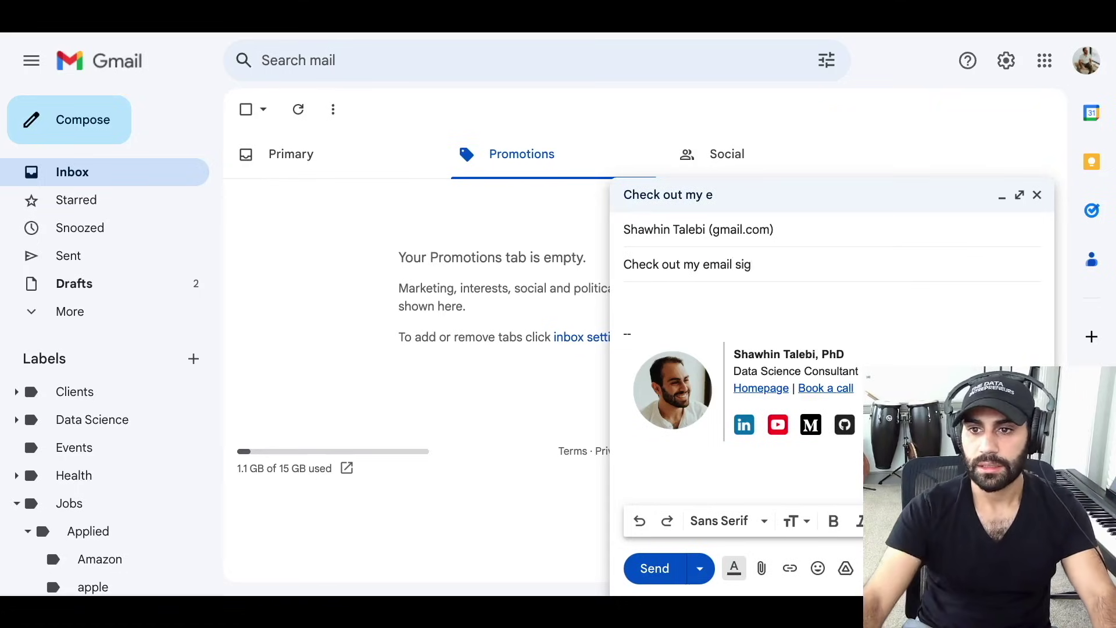
- Switch the message's signature to Example Sig and send the message
mouse_move(860, 435)
mouse_down()
mouse_move(727, 354)
mouse_move(645, 352)
mouse_up()
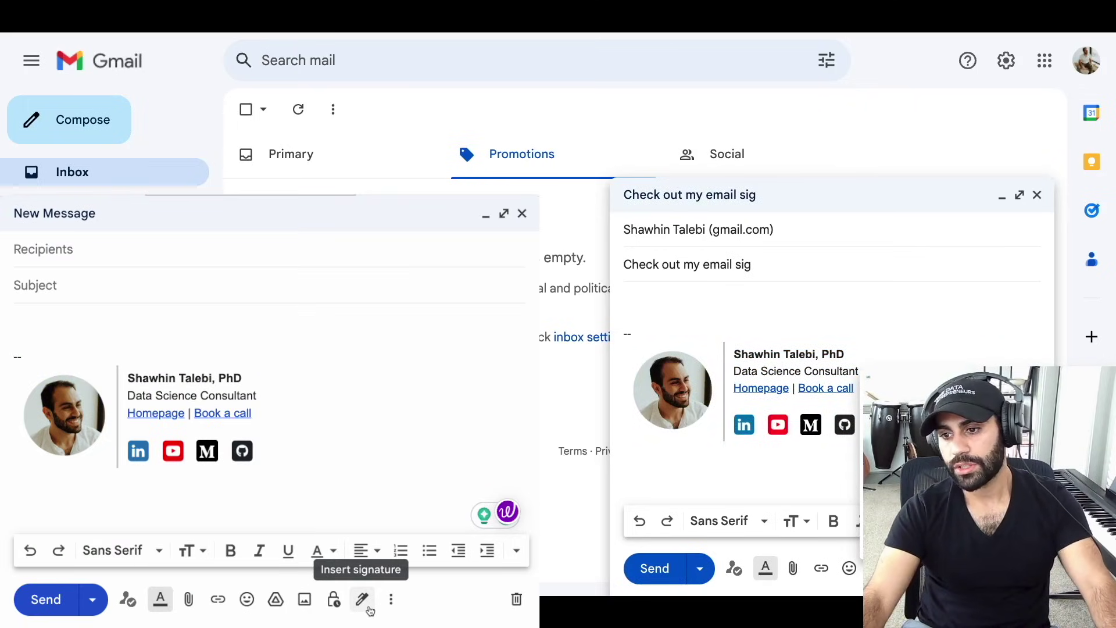
click(369, 609)
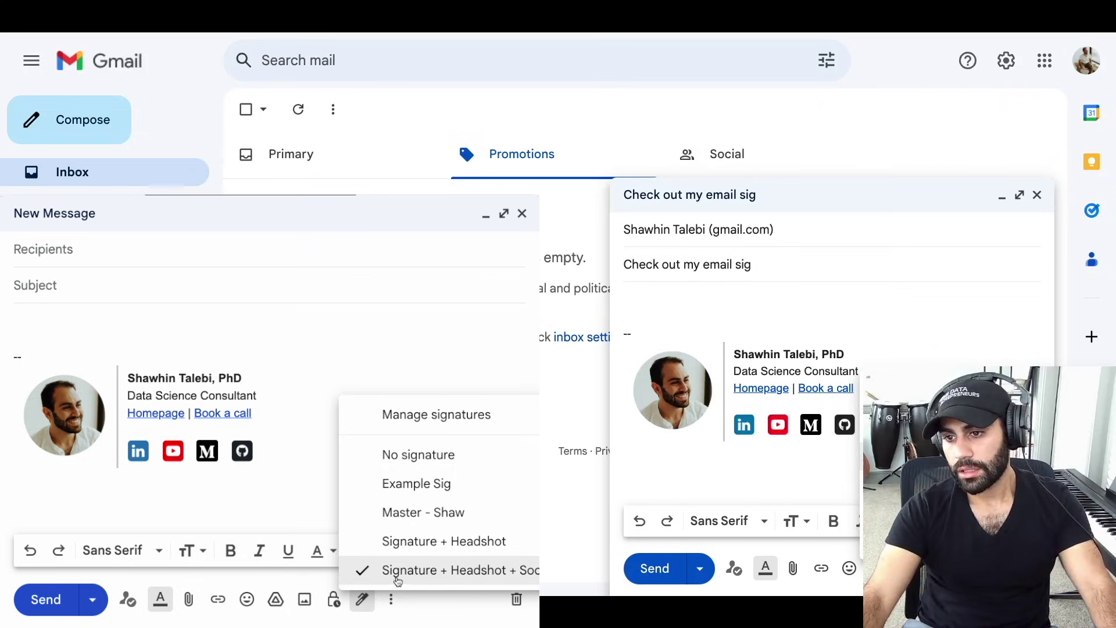
click(411, 493)
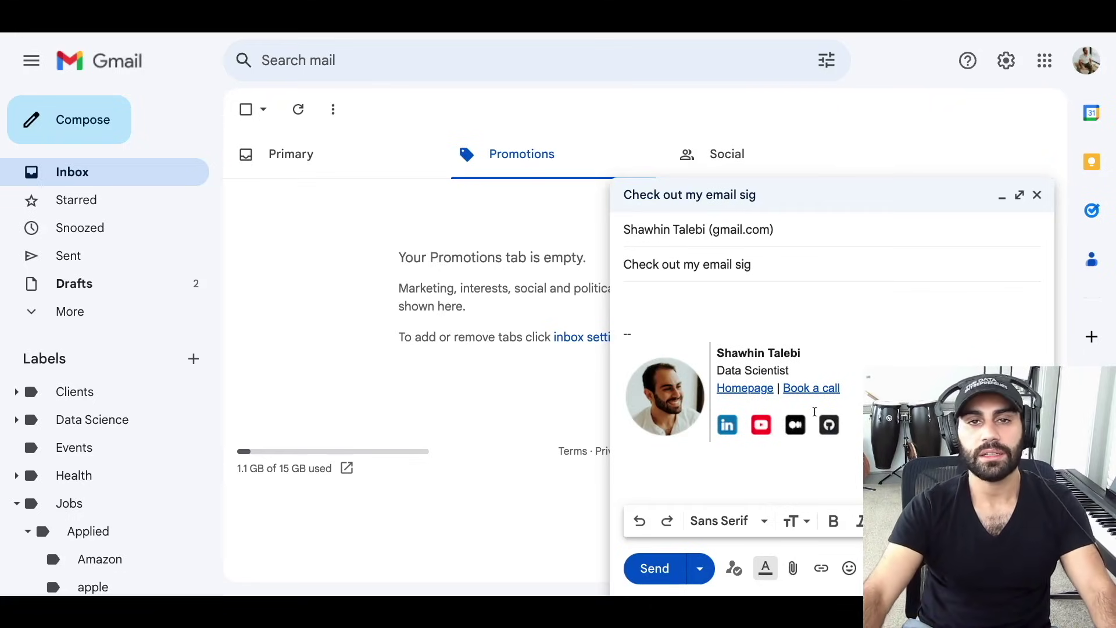
click(652, 567)
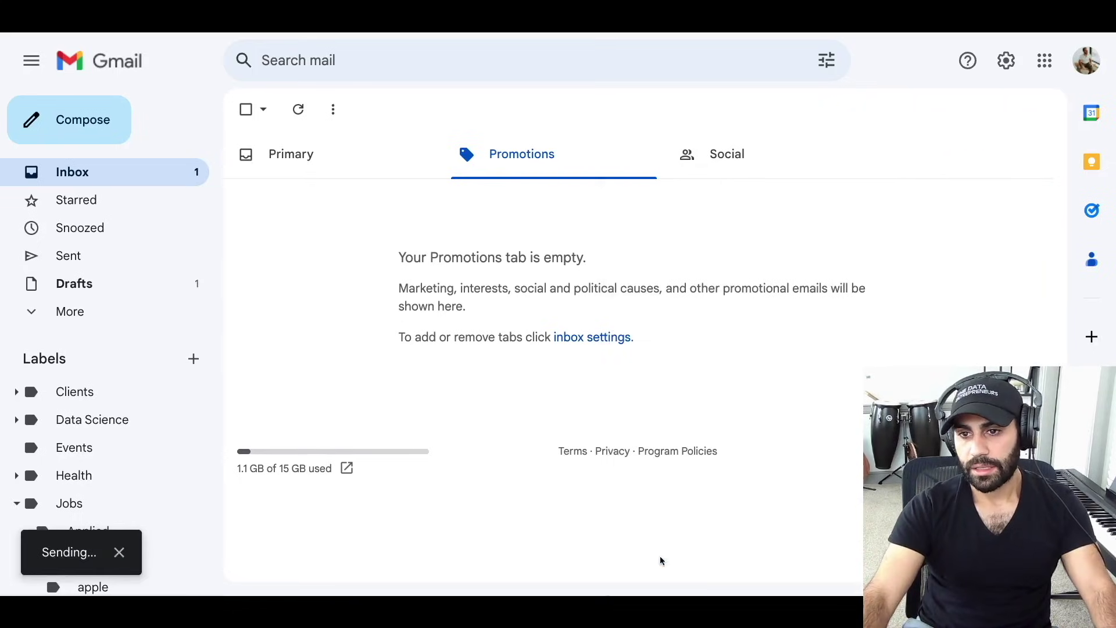